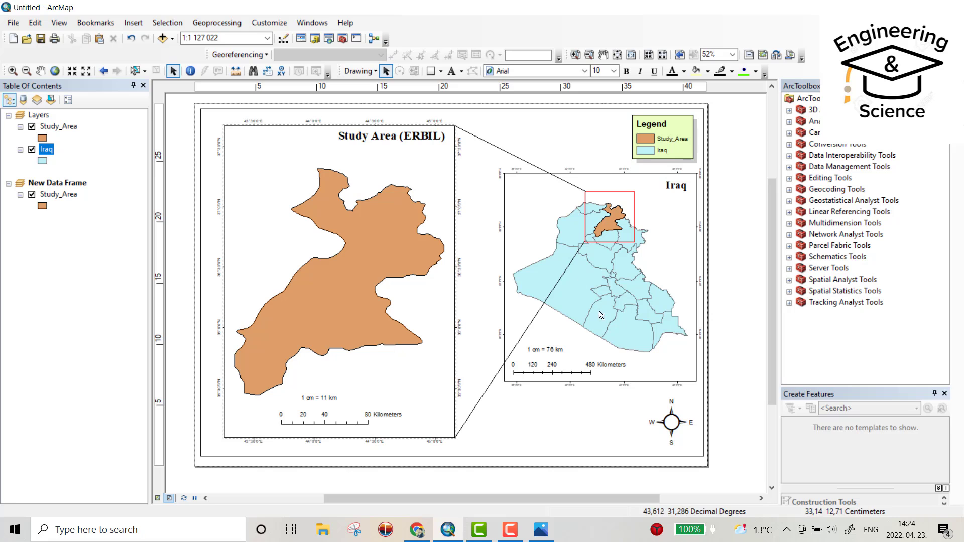
{"action": "scroll", "coordinate": [465, 283], "scroll_direction": "up", "scroll_amount": 1}
{"action": "scroll", "coordinate": [464, 284], "scroll_direction": "up", "scroll_amount": 2}
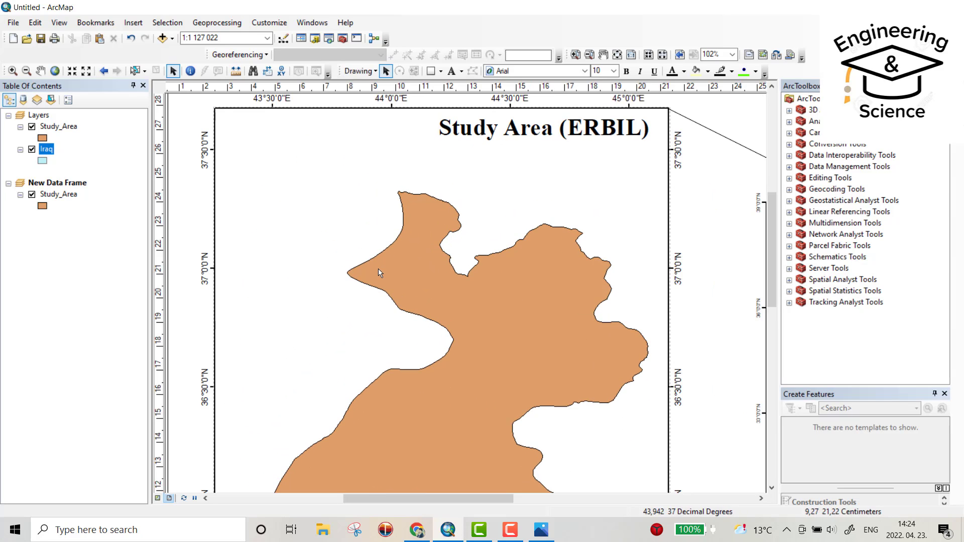
{"action": "scroll", "coordinate": [465, 284], "scroll_direction": "down", "scroll_amount": 3}
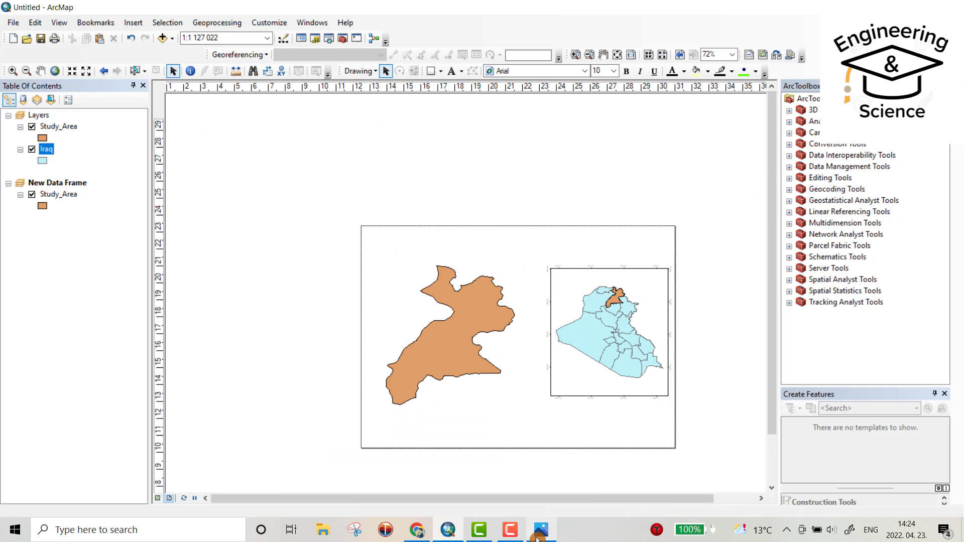
Preview the finished Erbil and Iraq layout as an image in Photos.
{"action": "left_click", "coordinate": [541, 532]}
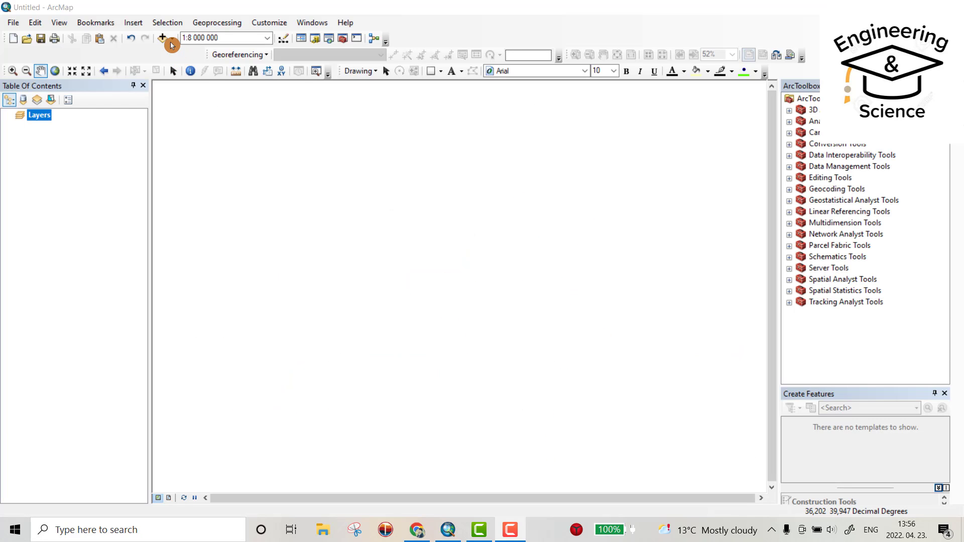
Add the IRQ_adm1 shapefile and select its northern province as the study area.
{"action": "left_click", "coordinate": [171, 39]}
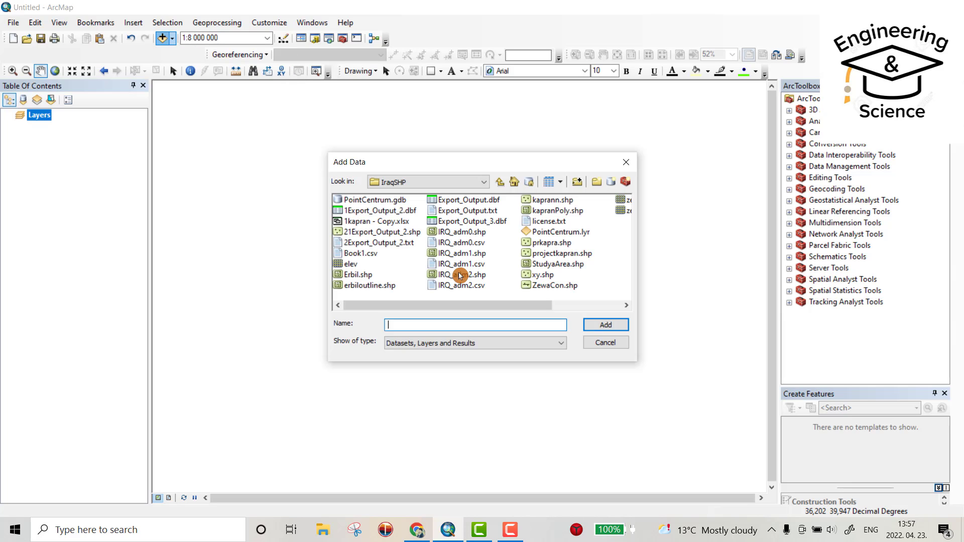
{"action": "left_click", "coordinate": [460, 254]}
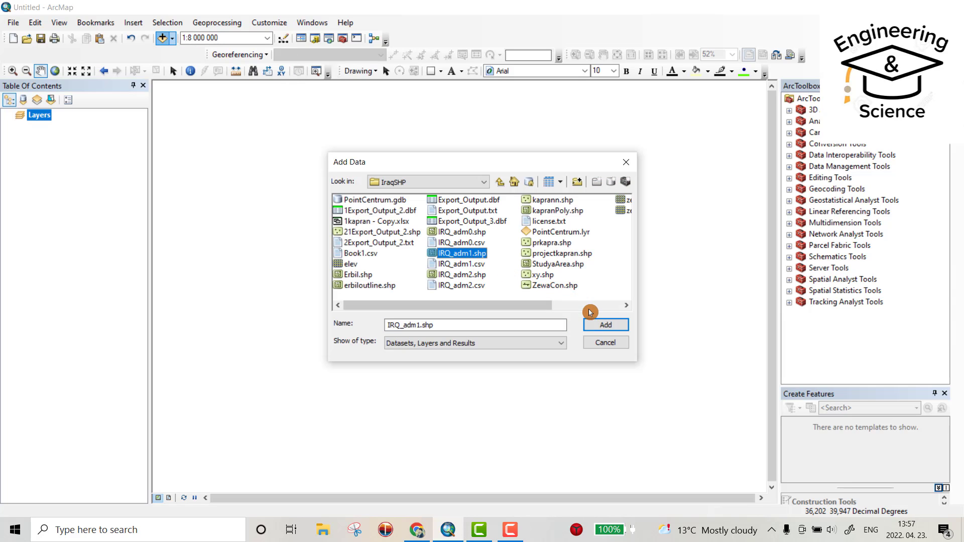
{"action": "left_click", "coordinate": [606, 325]}
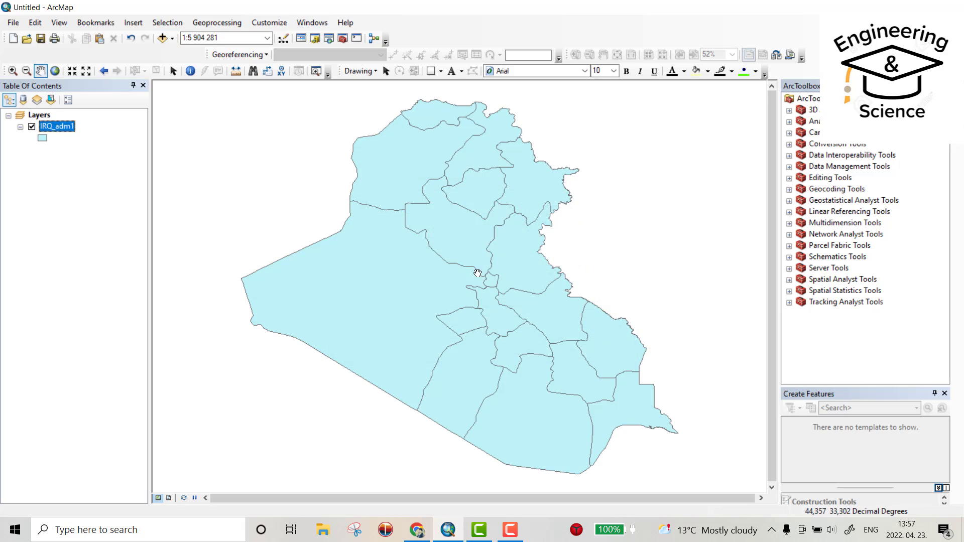
{"action": "left_click", "coordinate": [137, 72]}
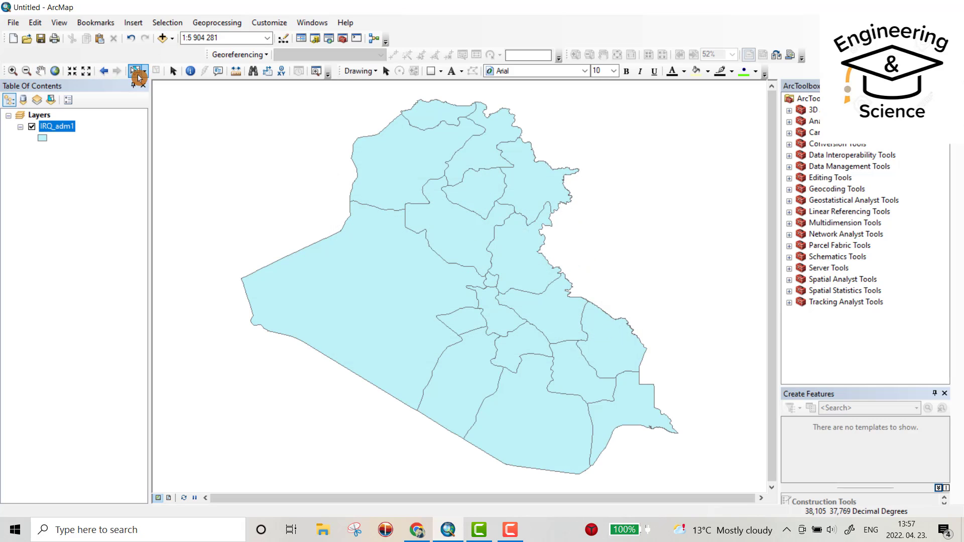
{"action": "left_click", "coordinate": [479, 156]}
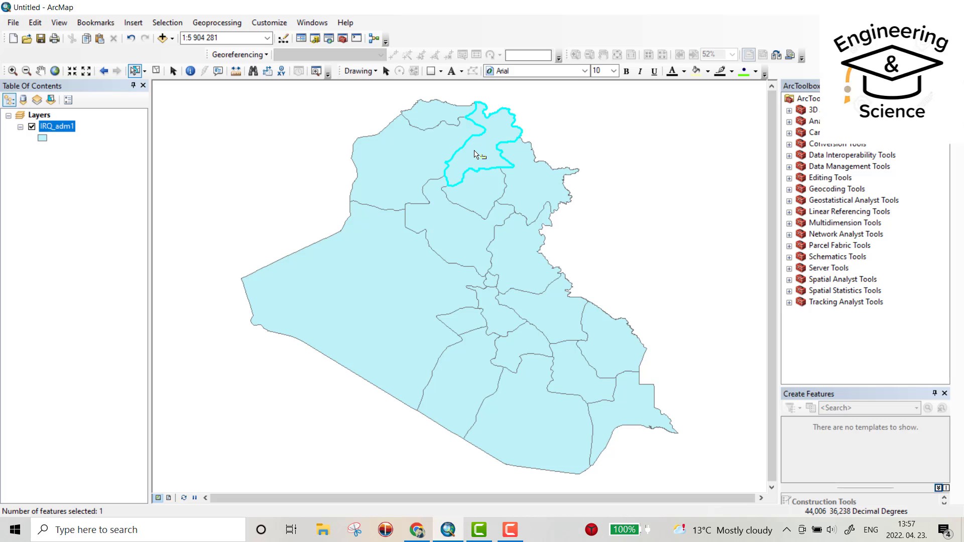
Export the selected IRQ_adm1 province as Study_Area and add it as a layer.
{"action": "right_click", "coordinate": [61, 128]}
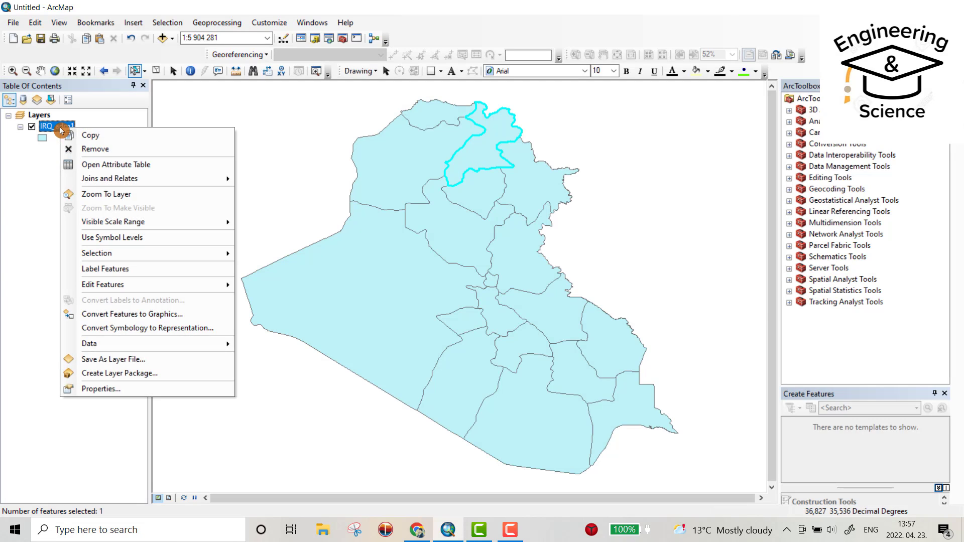
{"action": "mouse_move", "coordinate": [89, 343]}
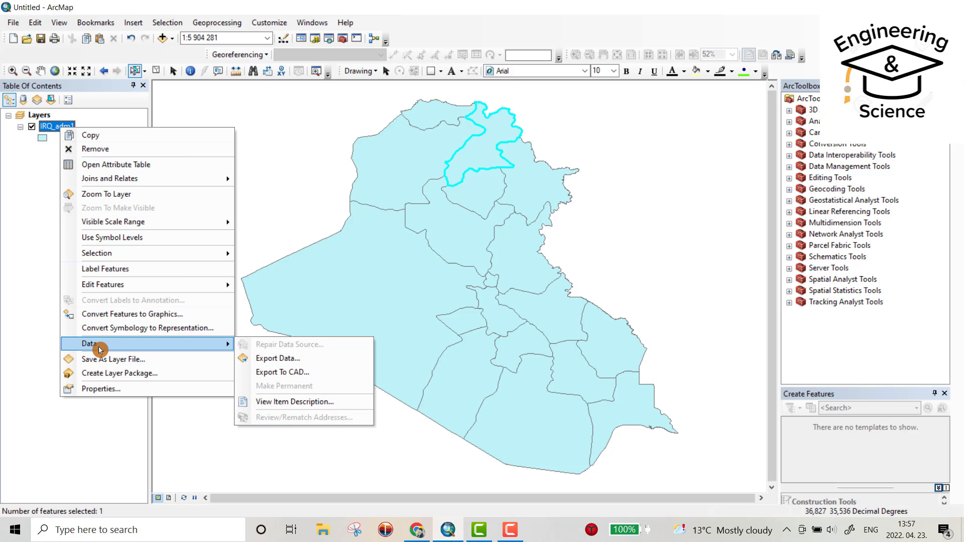
{"action": "left_click", "coordinate": [266, 357]}
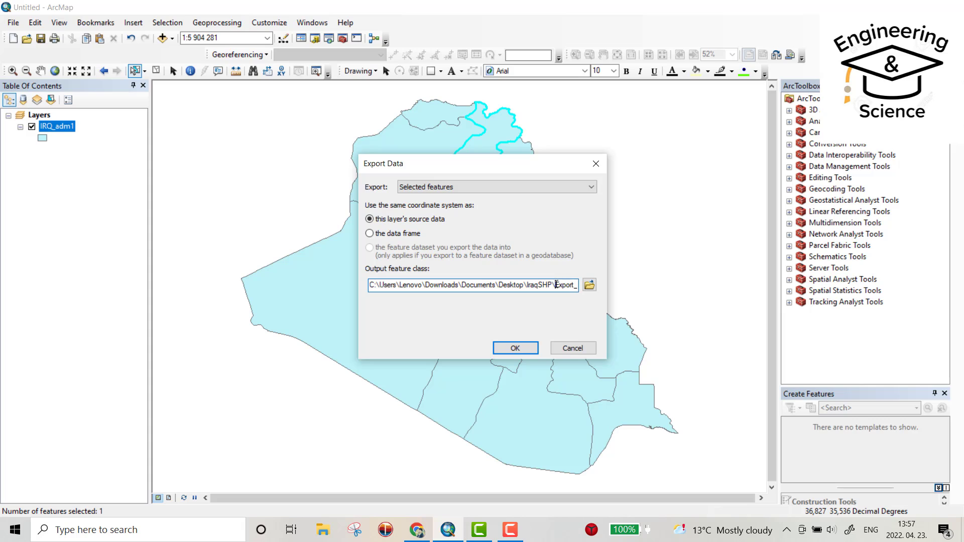
{"action": "left_click_drag", "start_coordinate": [578, 284], "coordinate": [589, 288]}
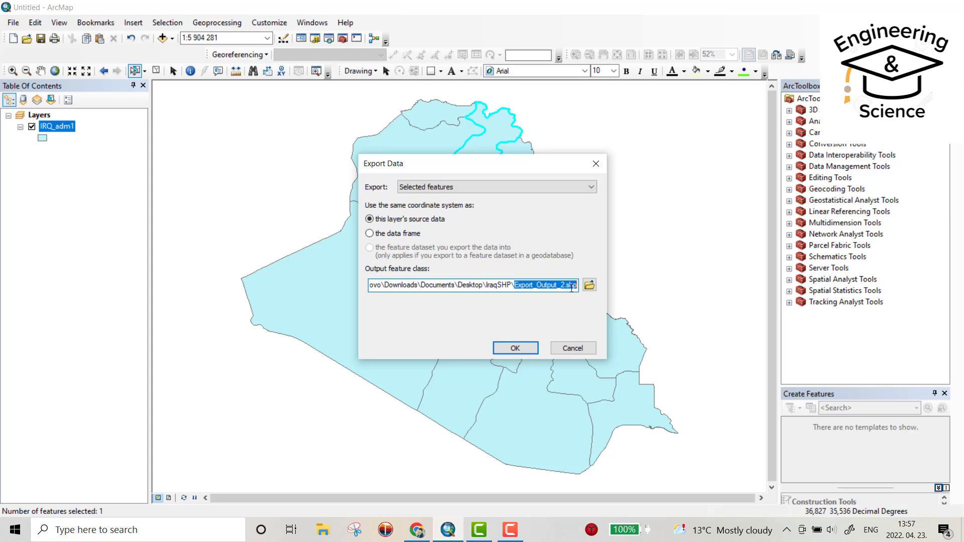
{"action": "type", "text": "S"}
{"action": "type", "text": "udy_Area"}
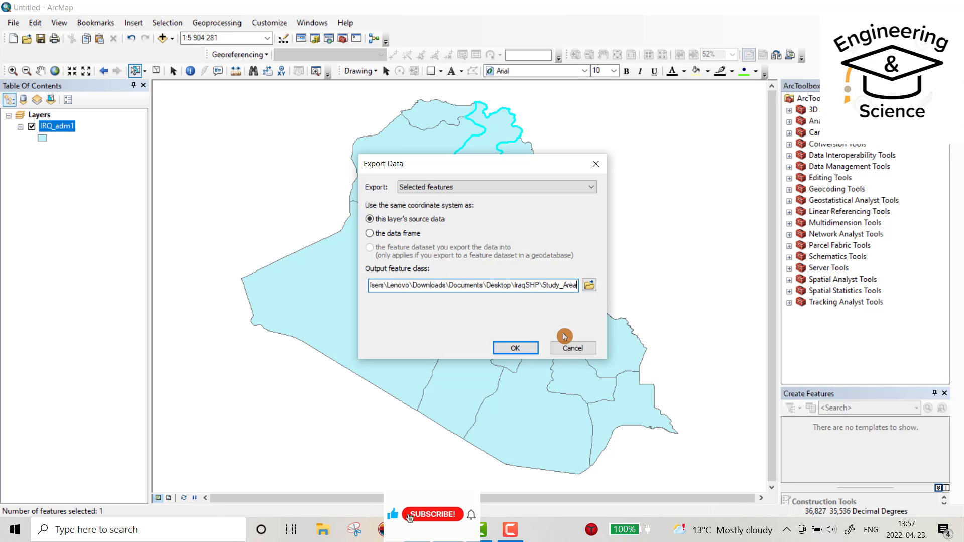
{"action": "left_click", "coordinate": [516, 348]}
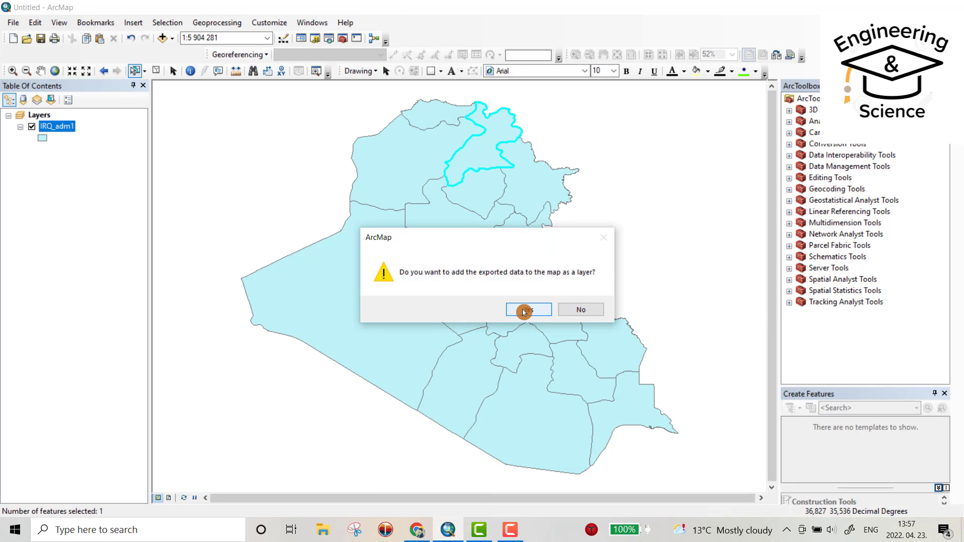
{"action": "left_click", "coordinate": [525, 311]}
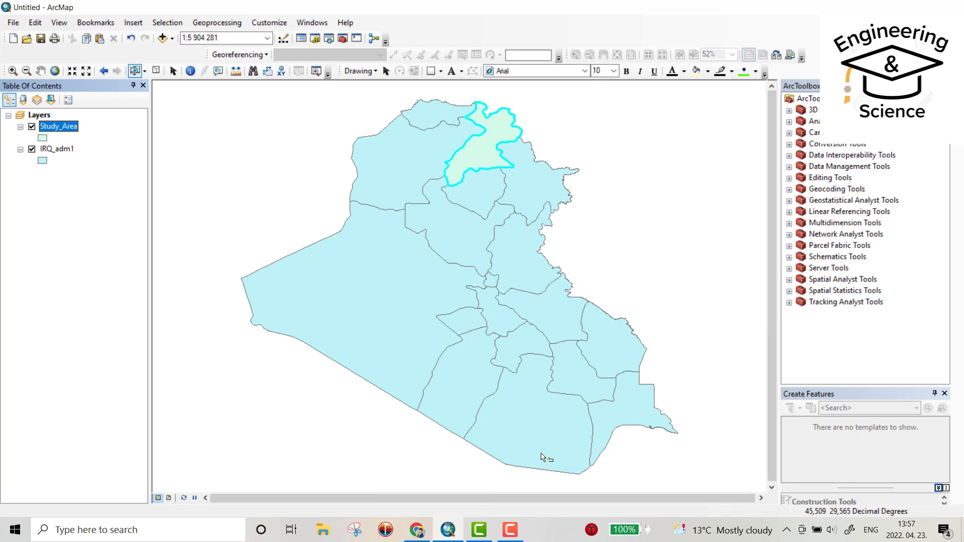
Give Study_Area an Orange fill with outline width 1, then clear the selection.
{"action": "left_click", "coordinate": [44, 138]}
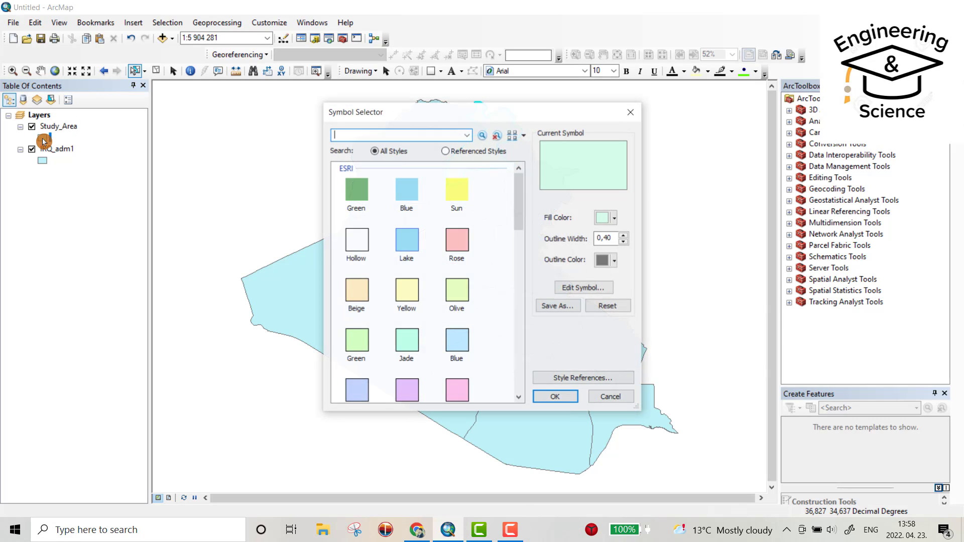
{"action": "scroll", "coordinate": [443, 254], "scroll_direction": "down", "scroll_amount": 3}
{"action": "left_click", "coordinate": [407, 192]}
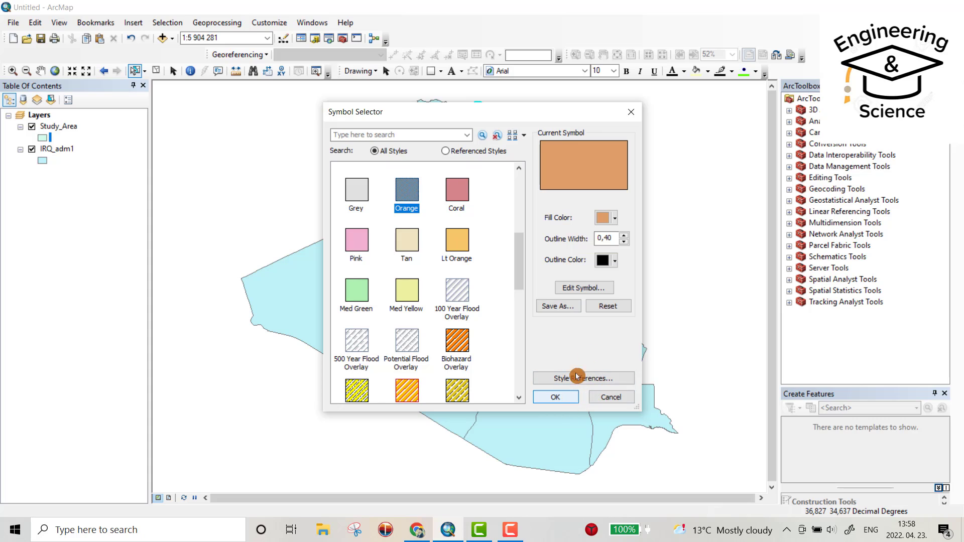
{"action": "double_click", "coordinate": [605, 238]}
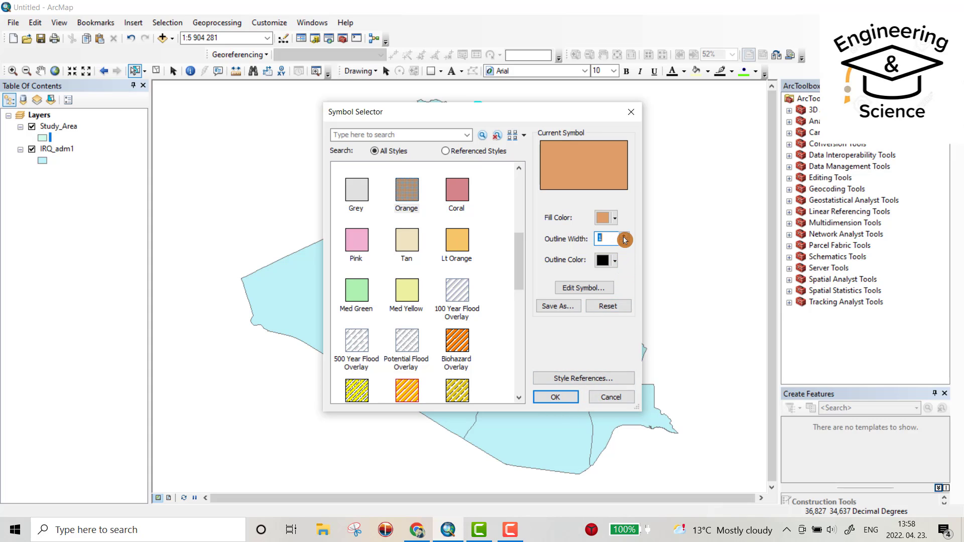
{"action": "type", "text": "2"}
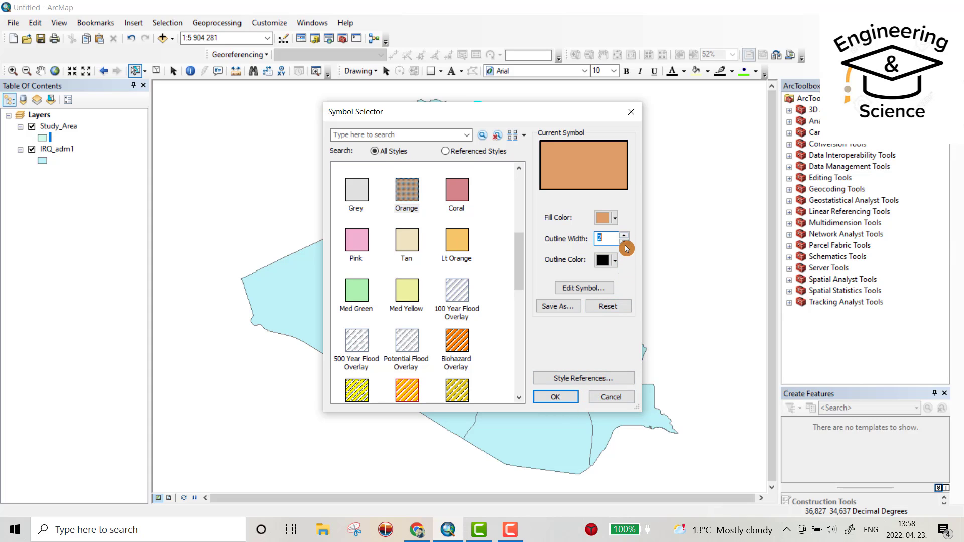
{"action": "left_click", "coordinate": [624, 243]}
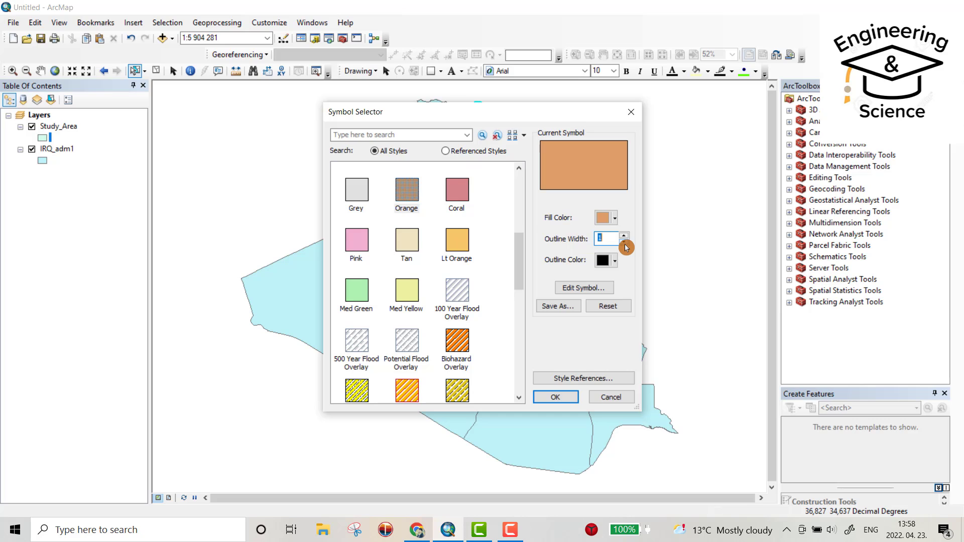
{"action": "left_click", "coordinate": [552, 398]}
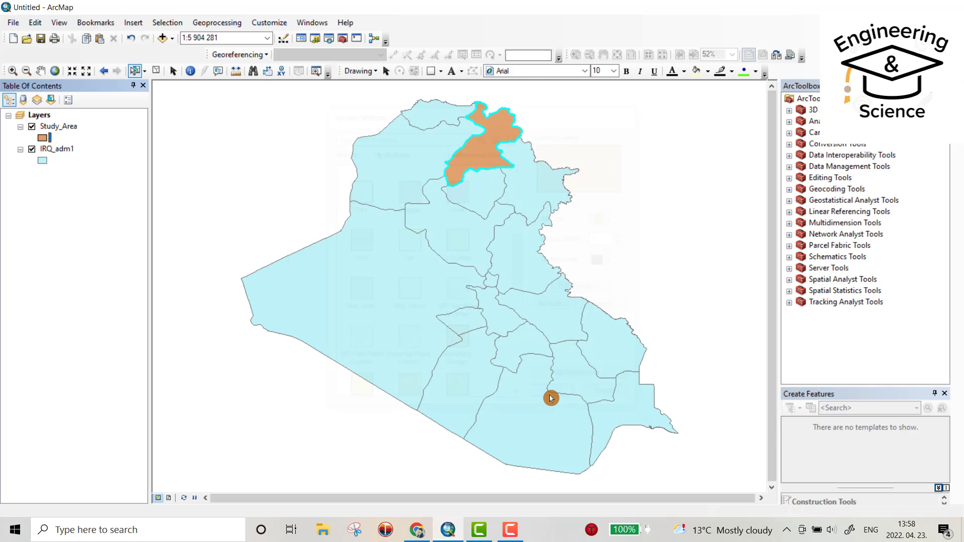
{"action": "left_click", "coordinate": [154, 71]}
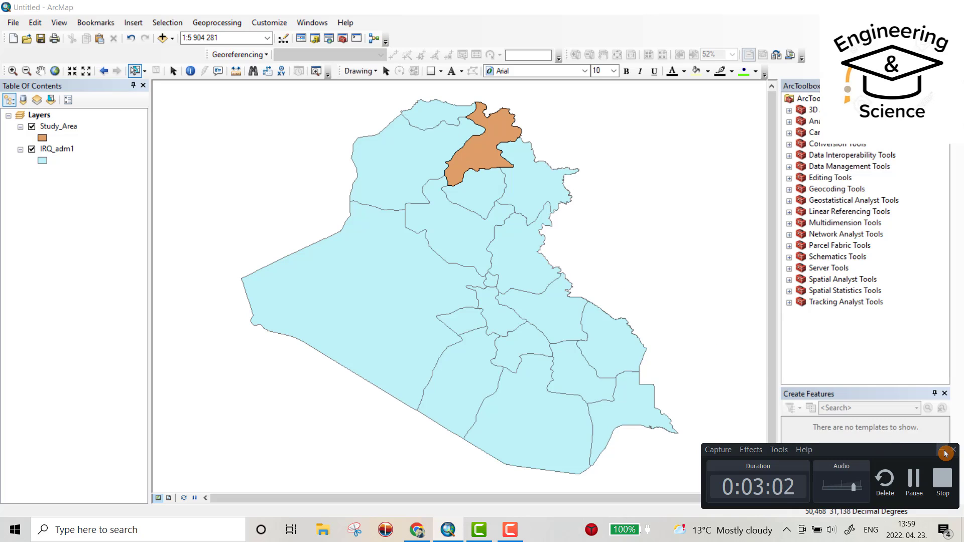
{"action": "left_click", "coordinate": [946, 452]}
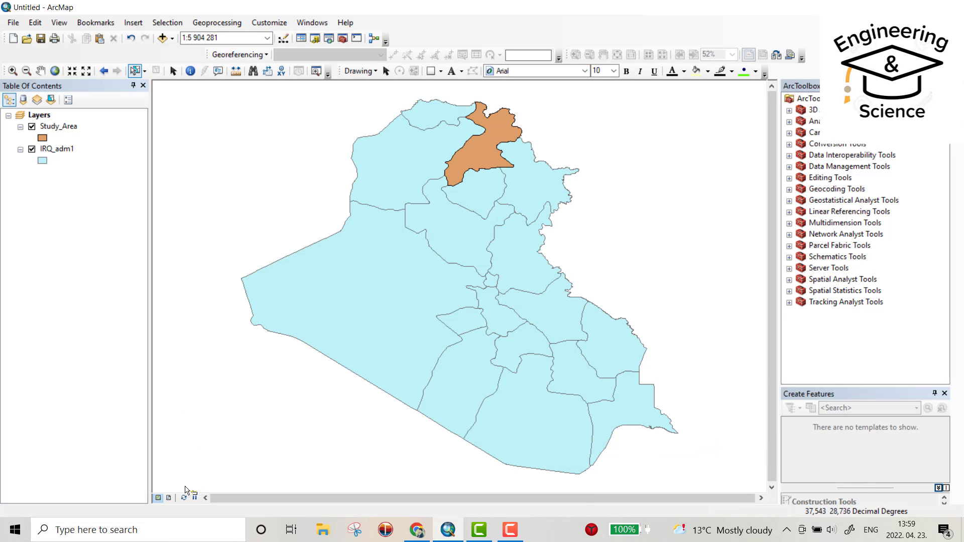
Switch to Layout View and set the page to A3 landscape.
{"action": "left_click", "coordinate": [171, 498]}
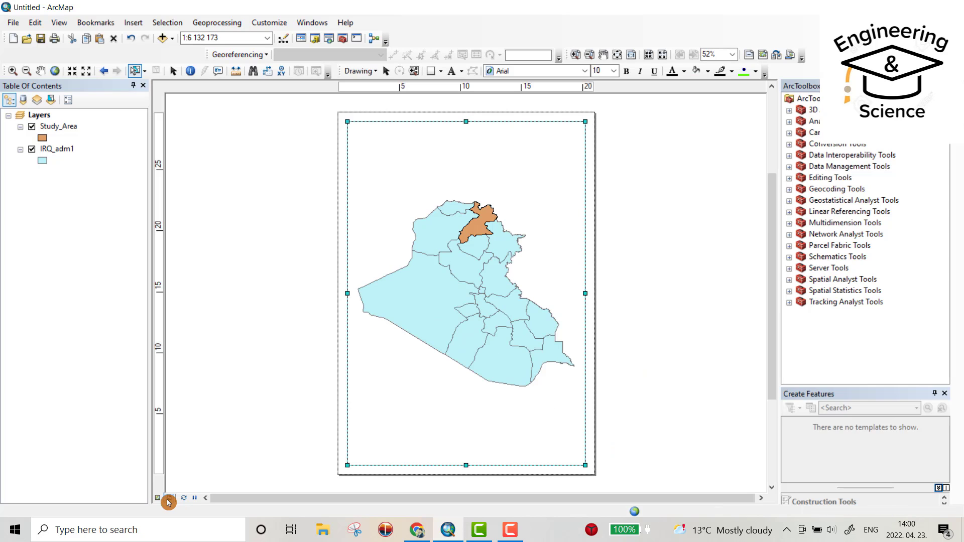
{"action": "right_click", "coordinate": [649, 184]}
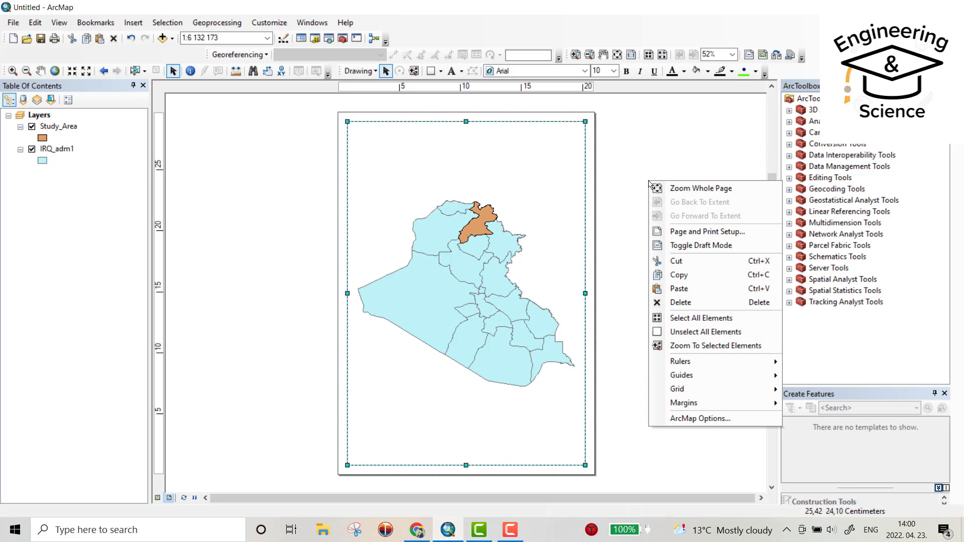
{"action": "left_click", "coordinate": [685, 233]}
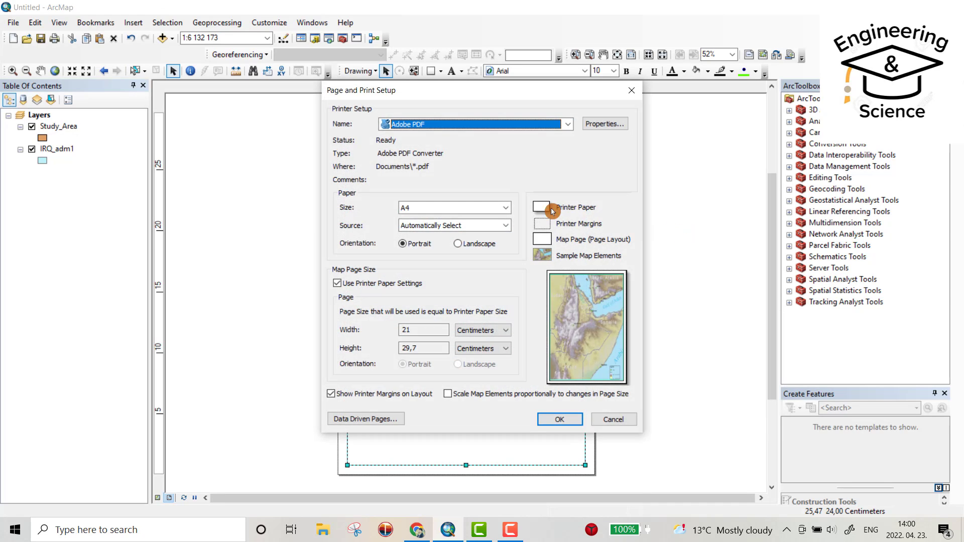
{"action": "left_click", "coordinate": [495, 208]}
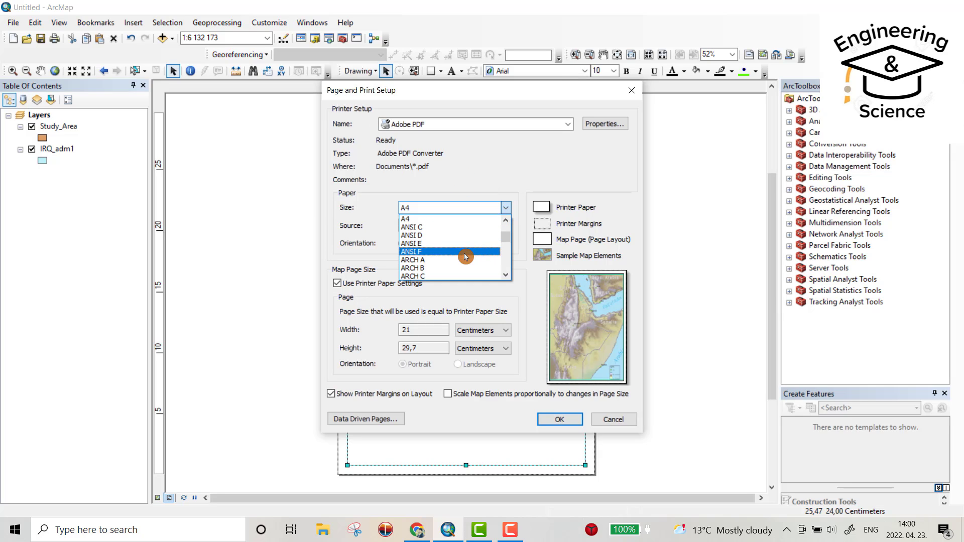
{"action": "scroll", "coordinate": [460, 261], "scroll_direction": "up", "scroll_amount": 1}
{"action": "left_click", "coordinate": [428, 260]}
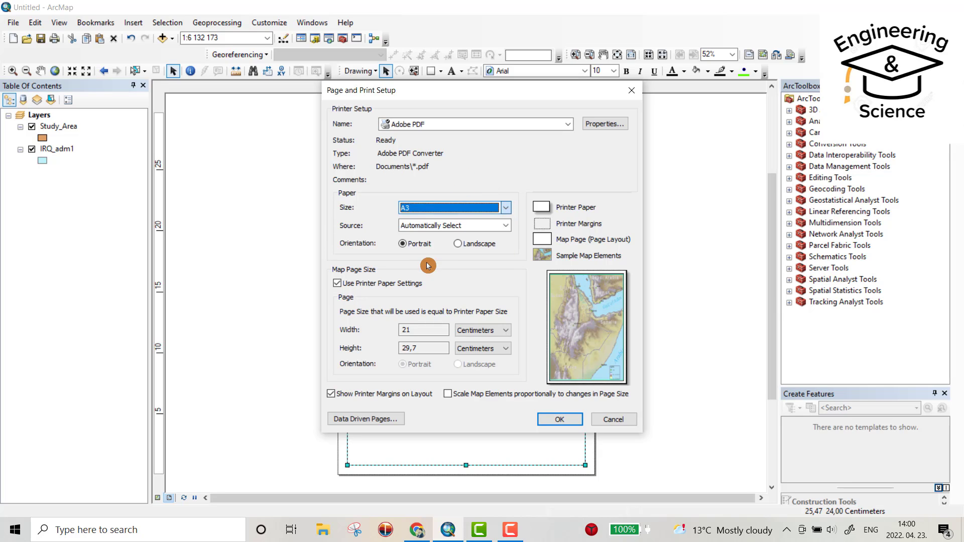
{"action": "left_click", "coordinate": [462, 246]}
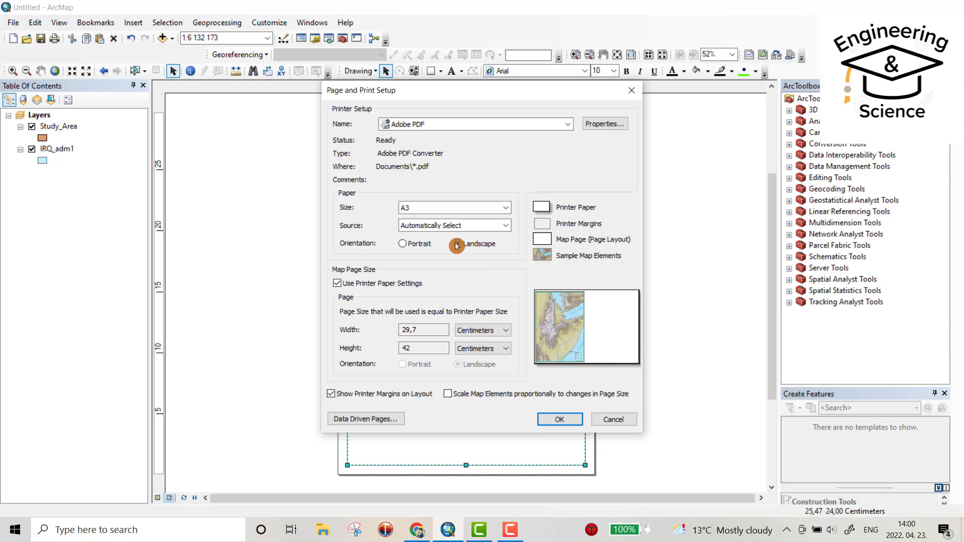
Apply the A3 page setup, then shrink the Iraq data frame and move it right.
{"action": "left_click", "coordinate": [559, 419]}
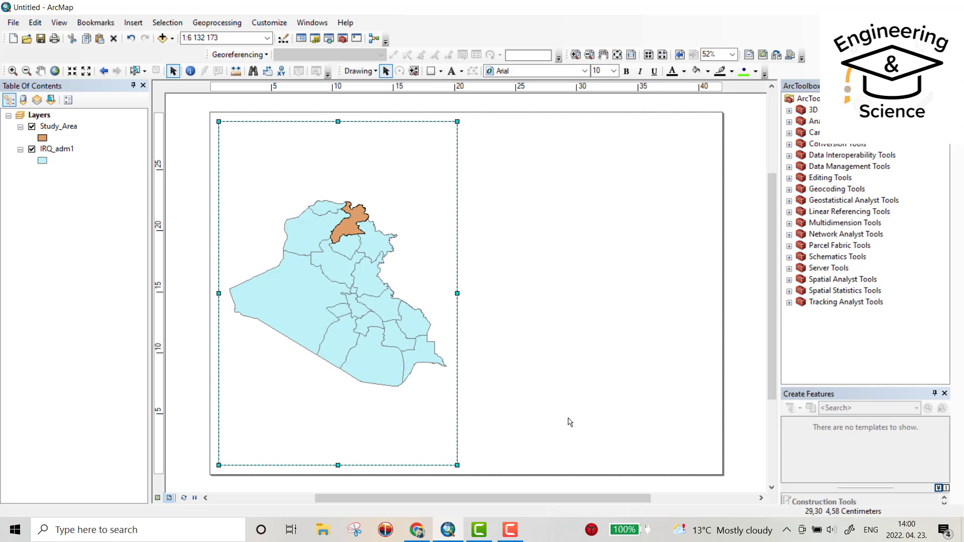
{"action": "scroll", "coordinate": [383, 281], "scroll_direction": "down", "scroll_amount": 3}
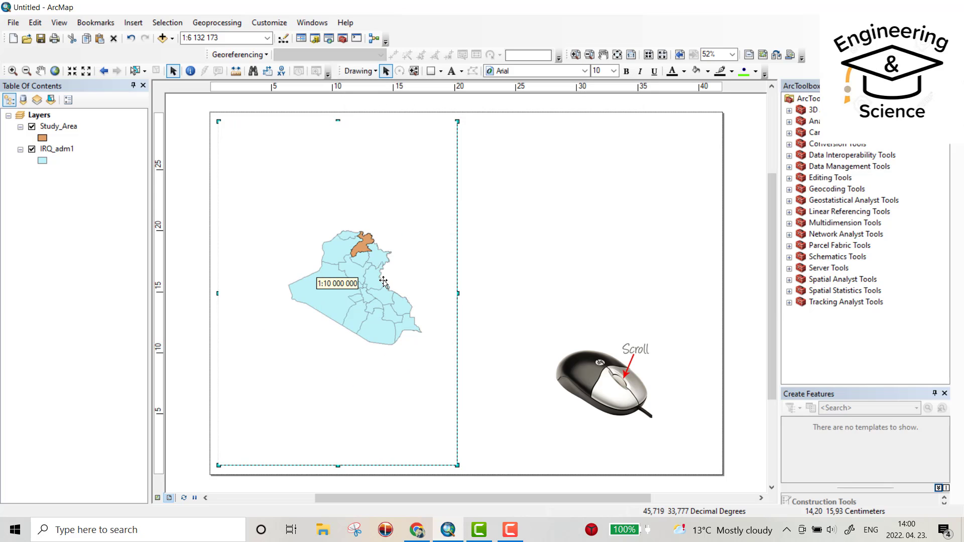
{"action": "scroll", "coordinate": [383, 281], "scroll_direction": "up", "scroll_amount": 1}
{"action": "scroll", "coordinate": [384, 281], "scroll_direction": "up", "scroll_amount": 1}
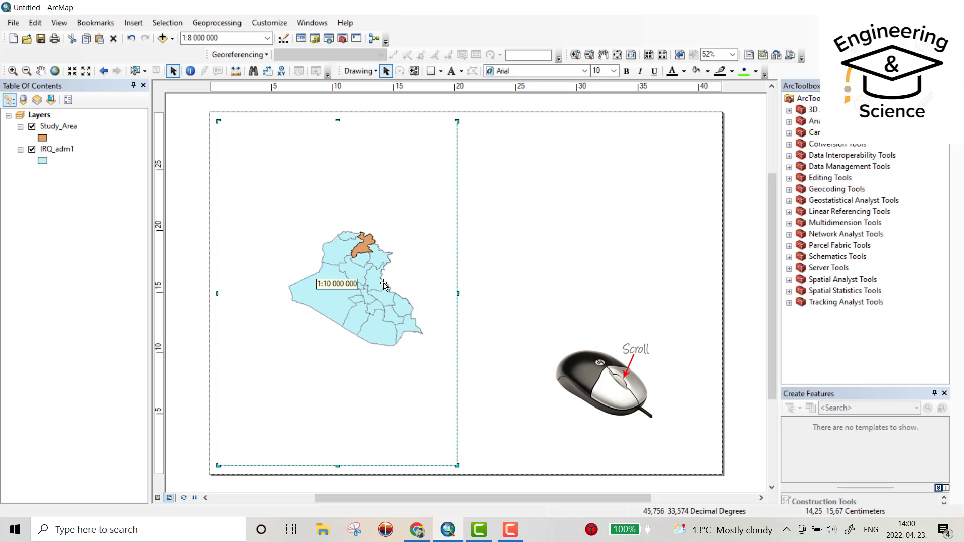
{"action": "scroll", "coordinate": [383, 282], "scroll_direction": "down", "scroll_amount": 1}
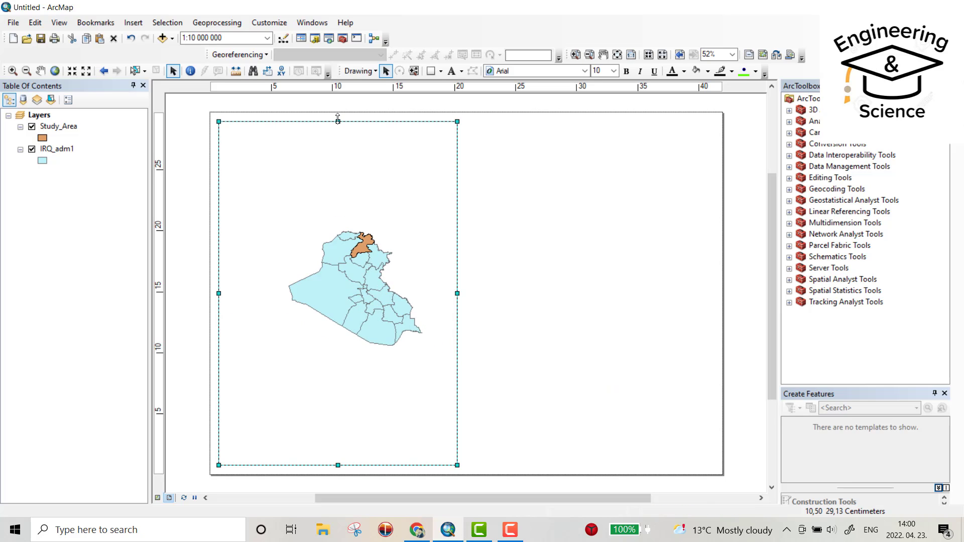
{"action": "left_click", "coordinate": [338, 154]}
{"action": "left_click_drag", "start_coordinate": [338, 154], "coordinate": [338, 196]}
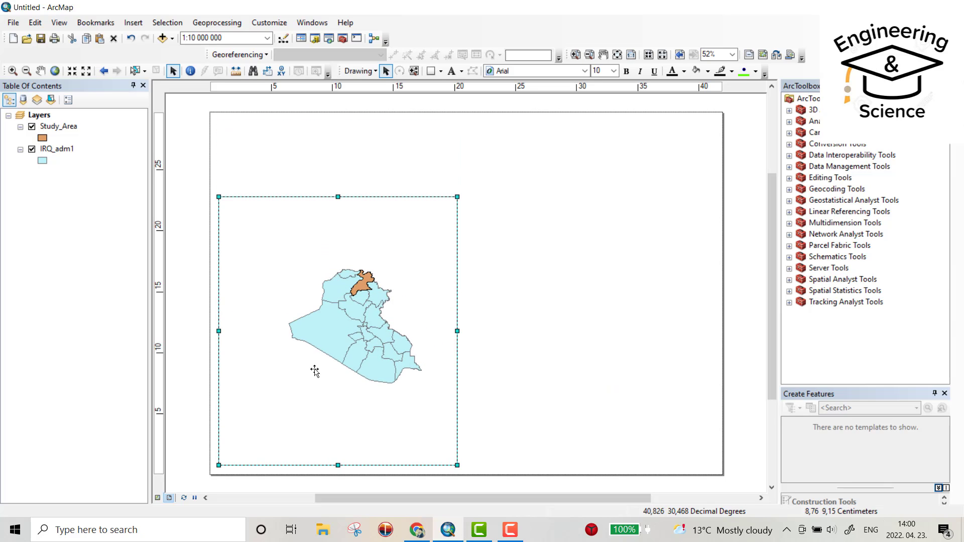
{"action": "mouse_move", "coordinate": [318, 376]}
{"action": "left_mouse_down"}
{"action": "mouse_move", "coordinate": [424, 370]}
{"action": "mouse_move", "coordinate": [567, 323]}
{"action": "left_mouse_up"}
{"action": "left_click_drag", "start_coordinate": [473, 410], "coordinate": [519, 363]}
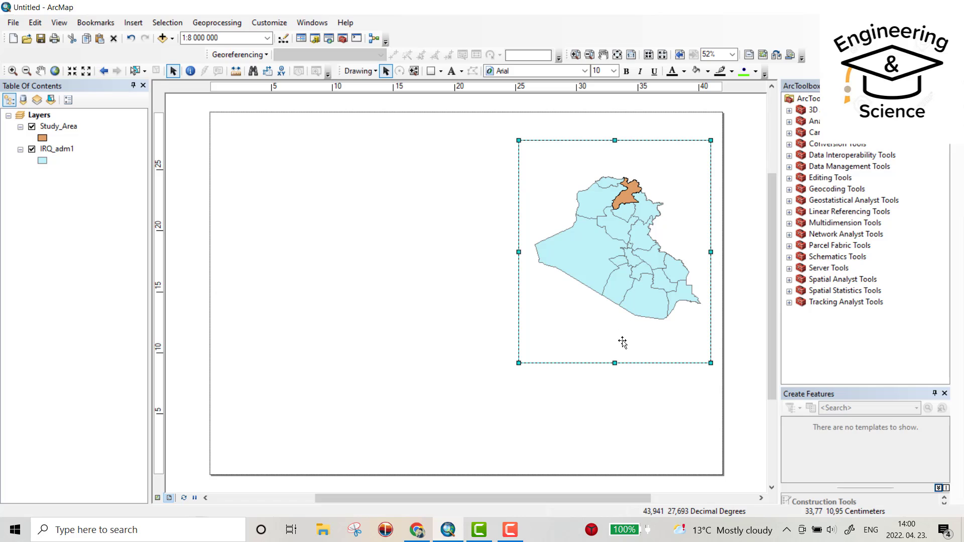
{"action": "left_click_drag", "start_coordinate": [622, 342], "coordinate": [624, 377]}
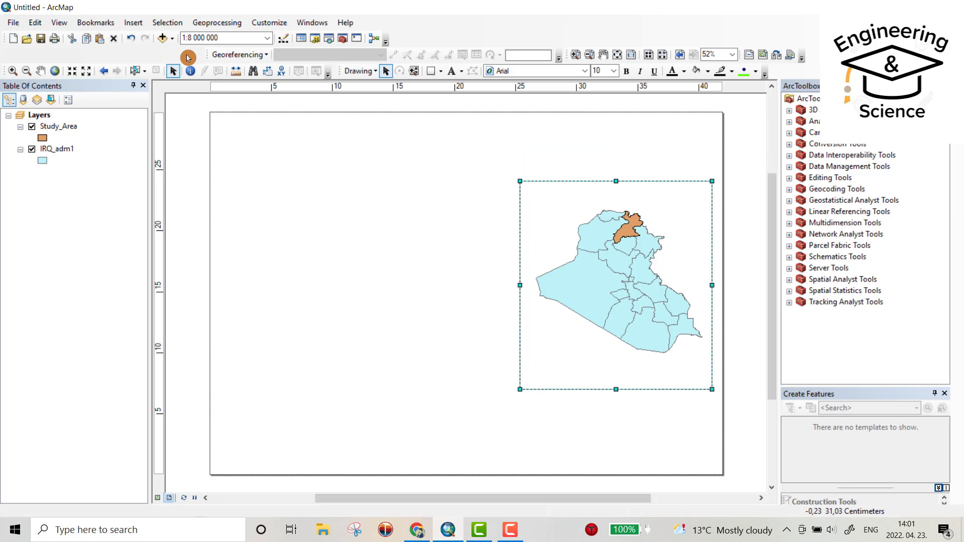
Insert a new data frame and size it on the page's left.
{"action": "left_click", "coordinate": [137, 24]}
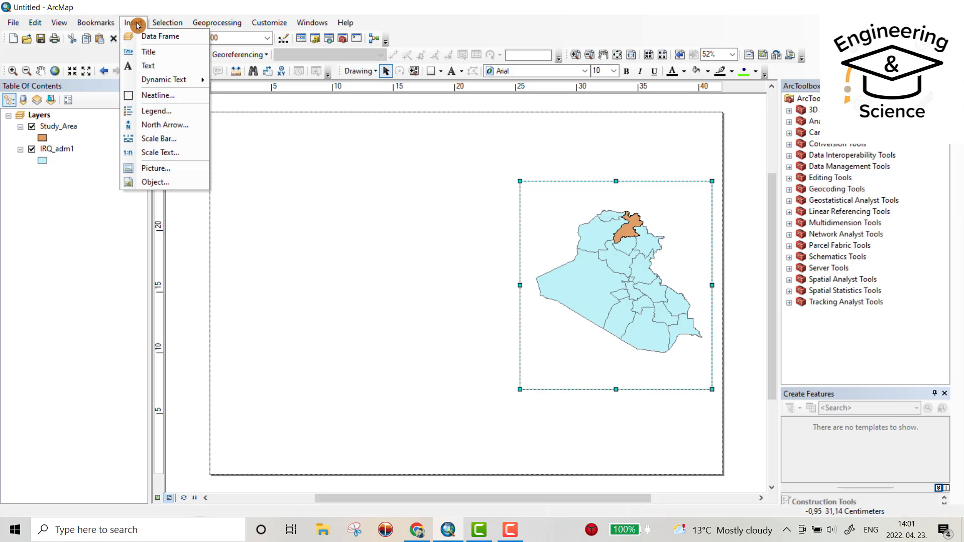
{"action": "left_click", "coordinate": [138, 25]}
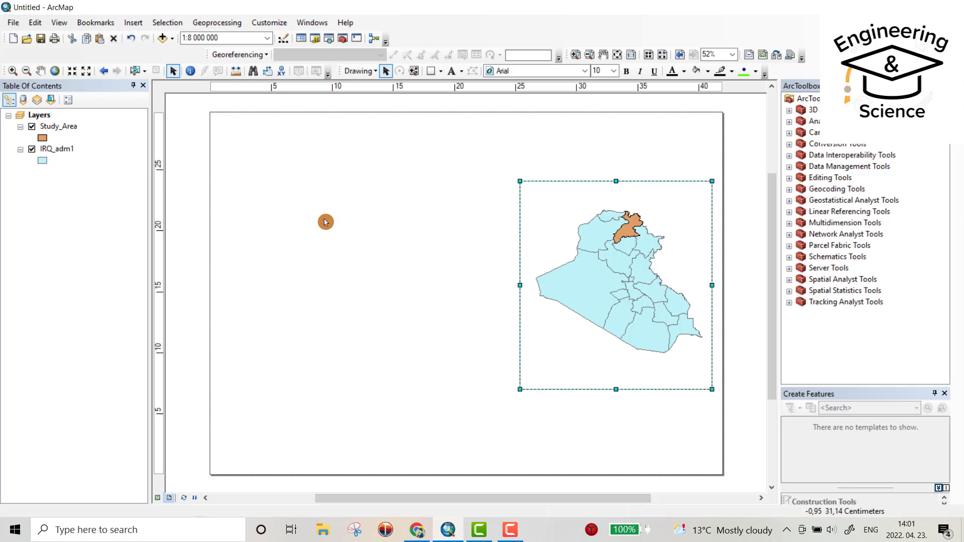
{"action": "left_click_drag", "start_coordinate": [416, 249], "coordinate": [448, 393]}
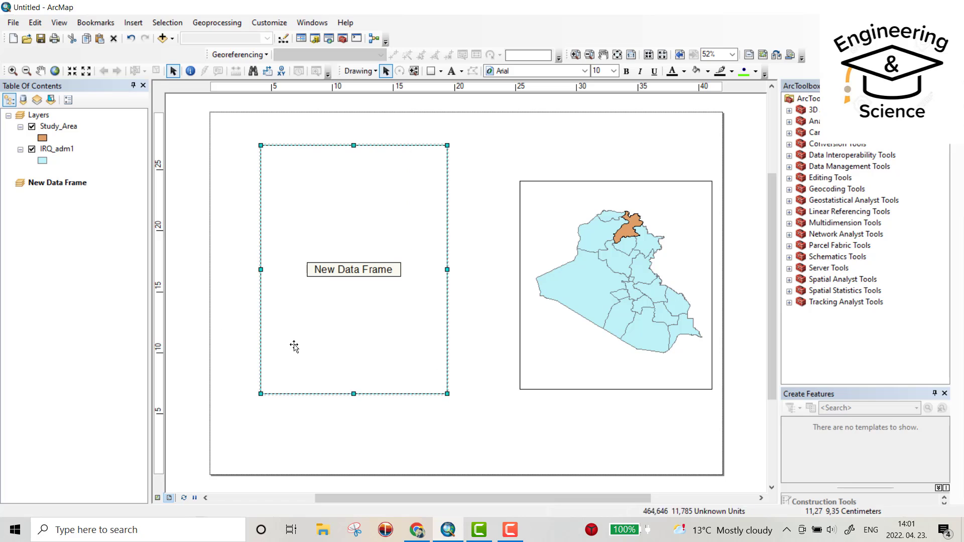
Copy the Study_Area layer and paste it into the New Data Frame.
{"action": "left_click", "coordinate": [57, 127]}
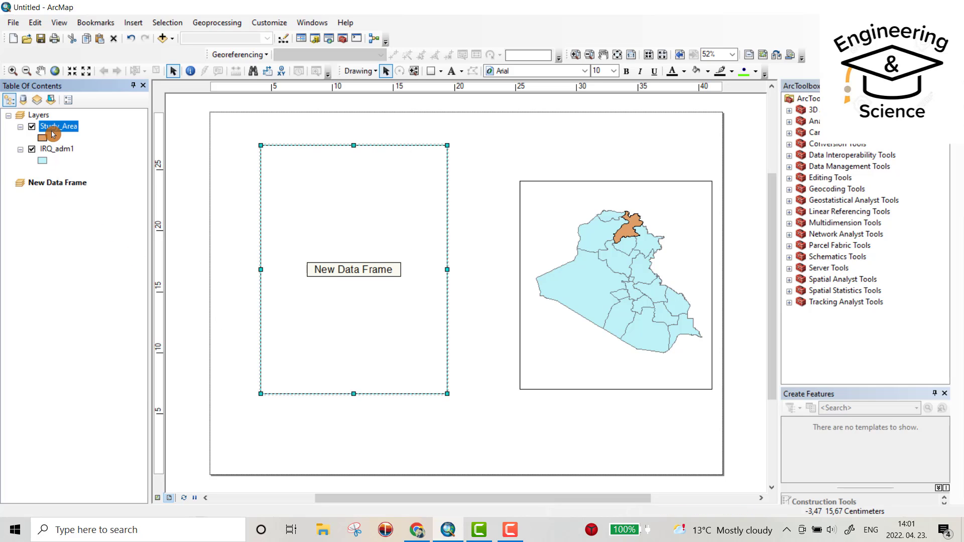
{"action": "right_click", "coordinate": [54, 134]}
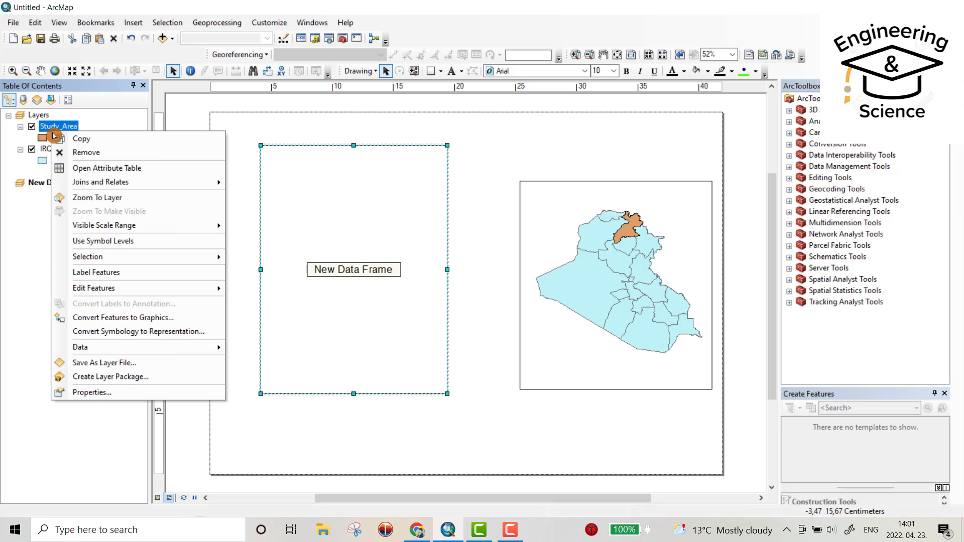
{"action": "left_click", "coordinate": [82, 139]}
{"action": "left_click", "coordinate": [49, 185]}
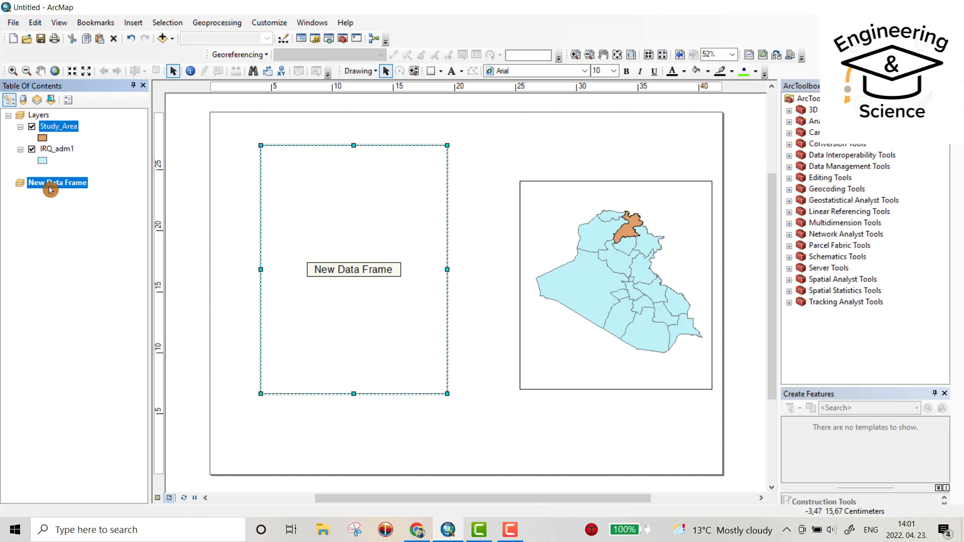
{"action": "left_click", "coordinate": [49, 187]}
{"action": "right_click", "coordinate": [49, 189]}
{"action": "left_click", "coordinate": [83, 254]}
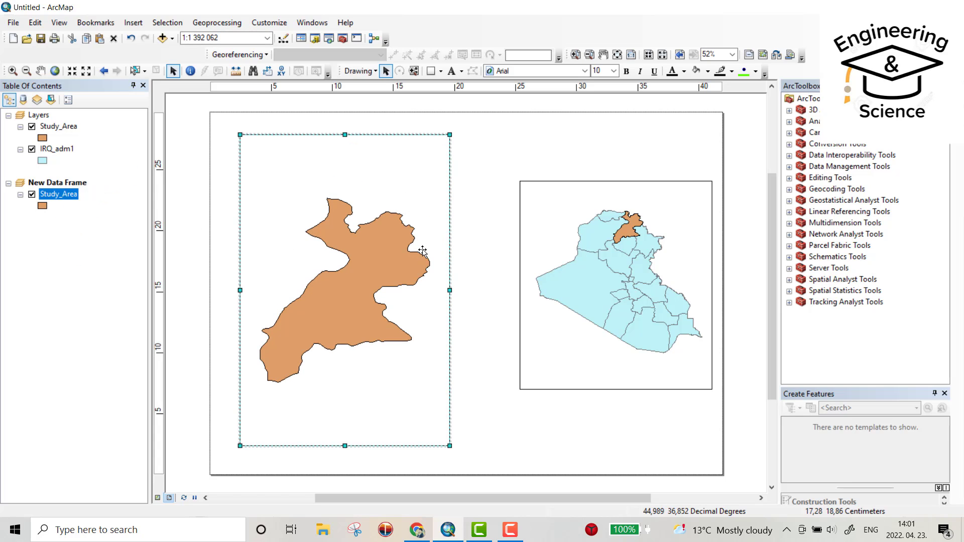
Widen the study-area frame and zoom both map frames to full extent.
{"action": "left_click_drag", "start_coordinate": [450, 290], "coordinate": [471, 290]}
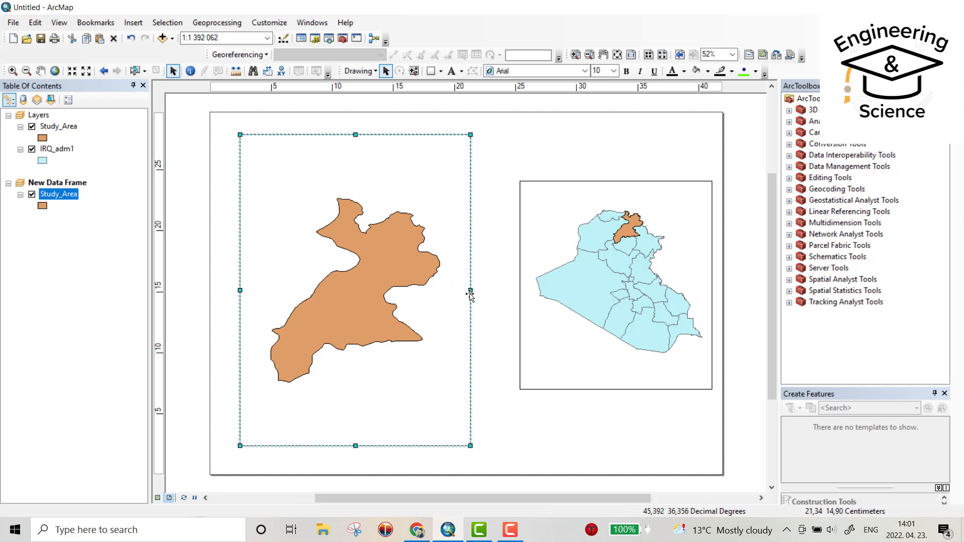
{"action": "right_click", "coordinate": [370, 183]}
{"action": "left_click", "coordinate": [410, 202]}
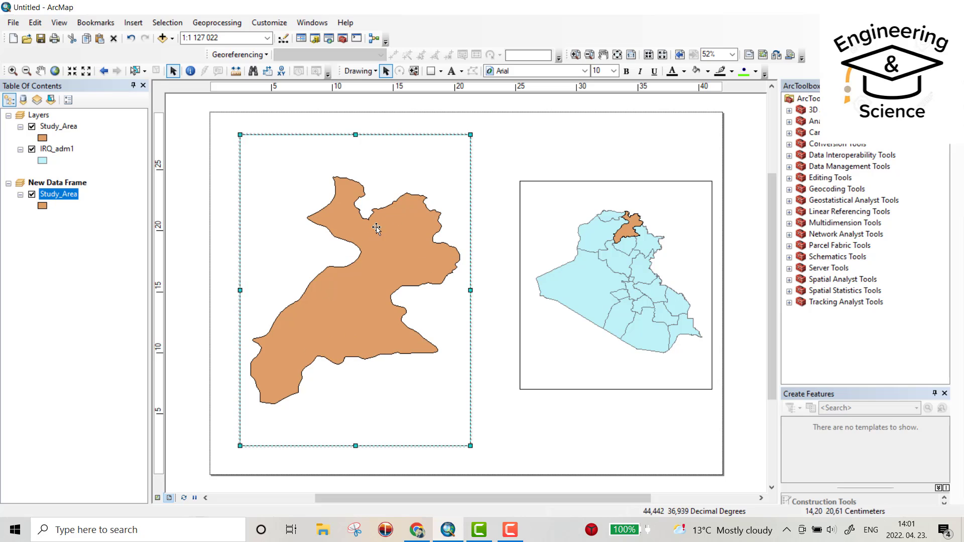
{"action": "left_click", "coordinate": [579, 216]}
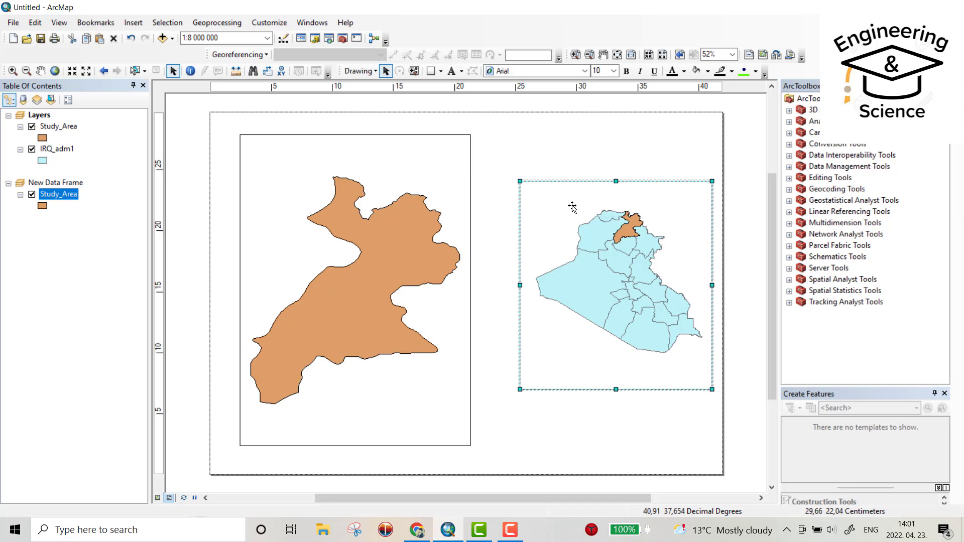
{"action": "right_click", "coordinate": [572, 207]}
{"action": "left_click", "coordinate": [610, 228]}
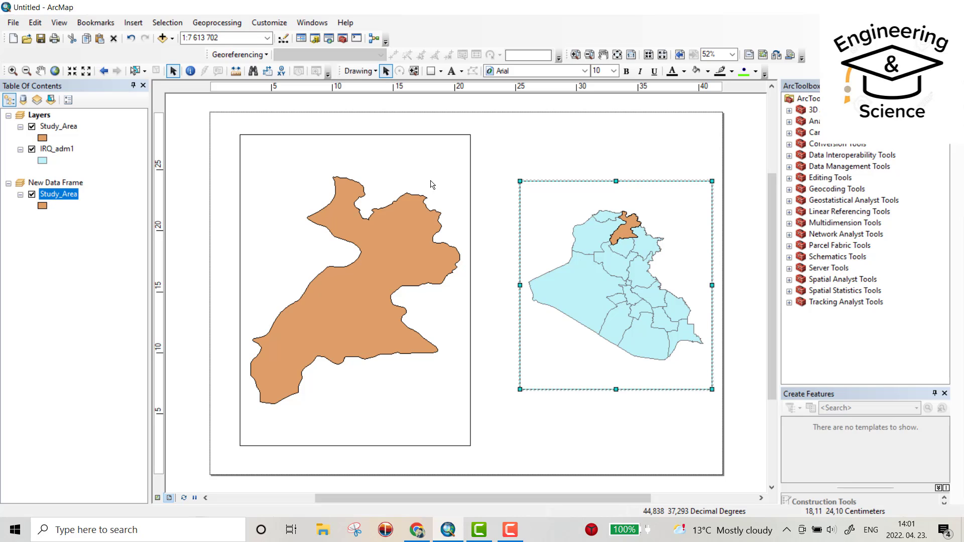
{"action": "left_click", "coordinate": [487, 94]}
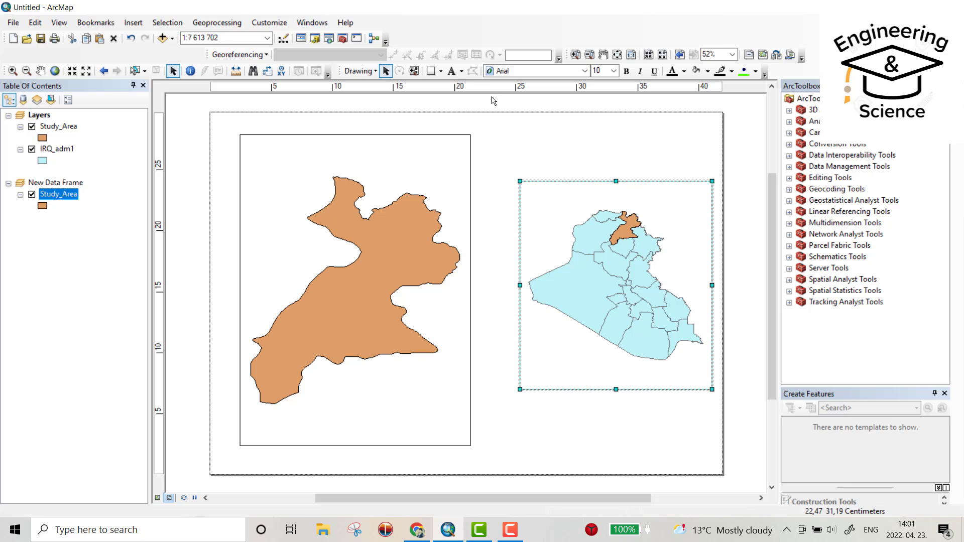
{"action": "left_click", "coordinate": [567, 84]}
{"action": "left_click", "coordinate": [452, 17]}
Turn on the Draw toolbar and draw a rectangle over Erbil on the Iraq map.
{"action": "right_click", "coordinate": [454, 25]}
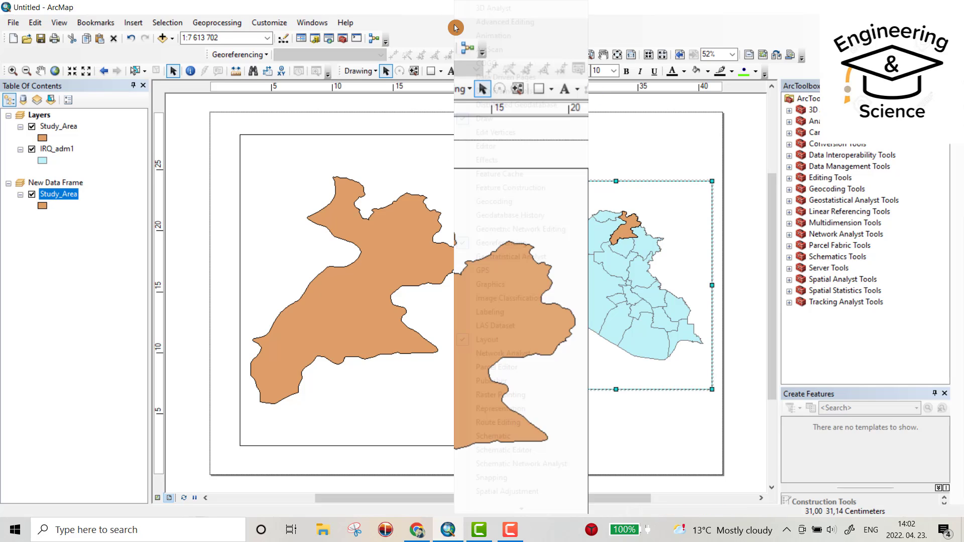
{"action": "left_click", "coordinate": [468, 119]}
{"action": "right_click", "coordinate": [475, 42]}
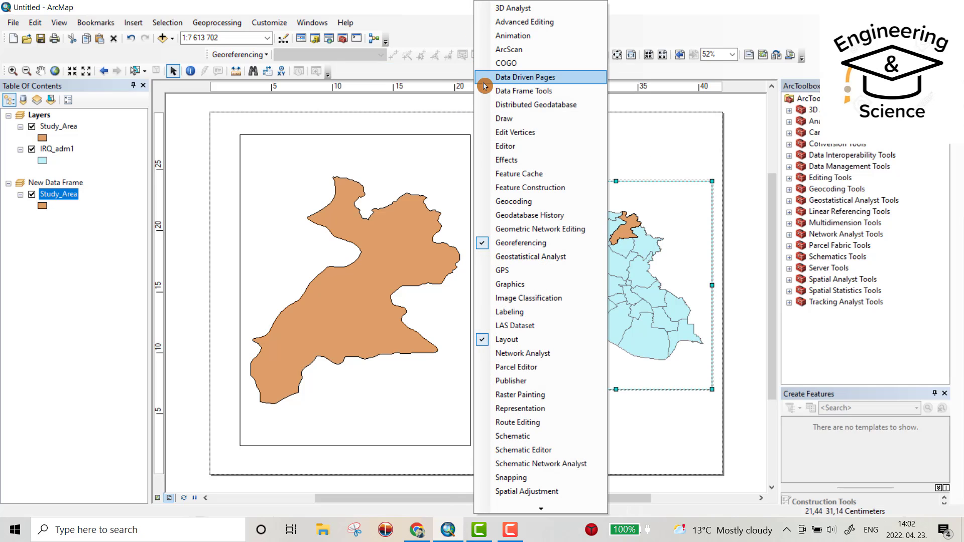
{"action": "left_click", "coordinate": [502, 131]}
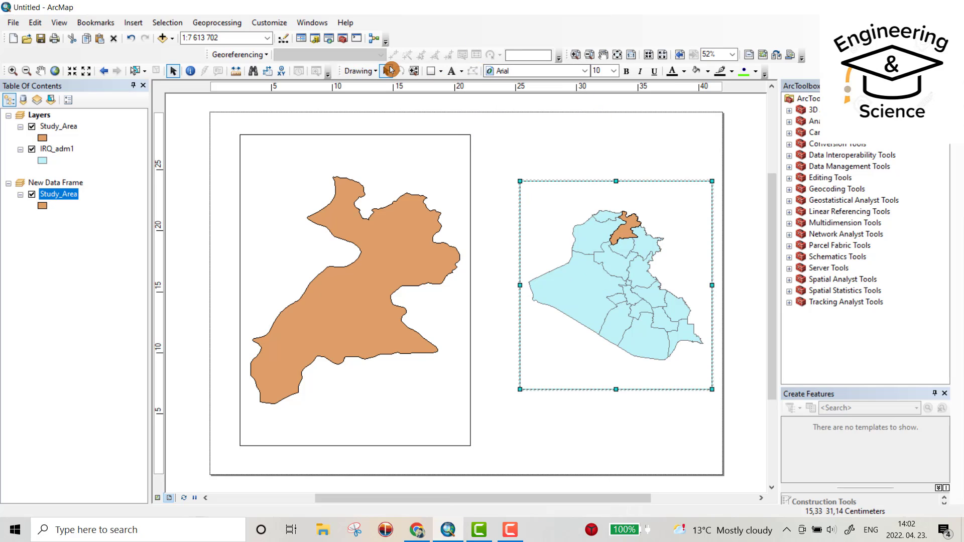
{"action": "left_click", "coordinate": [379, 73]}
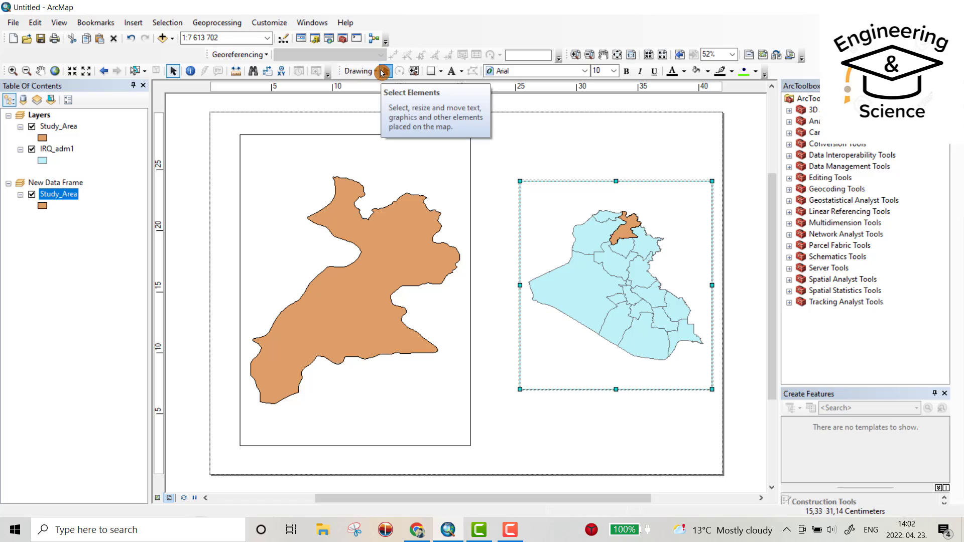
{"action": "left_click", "coordinate": [443, 72]}
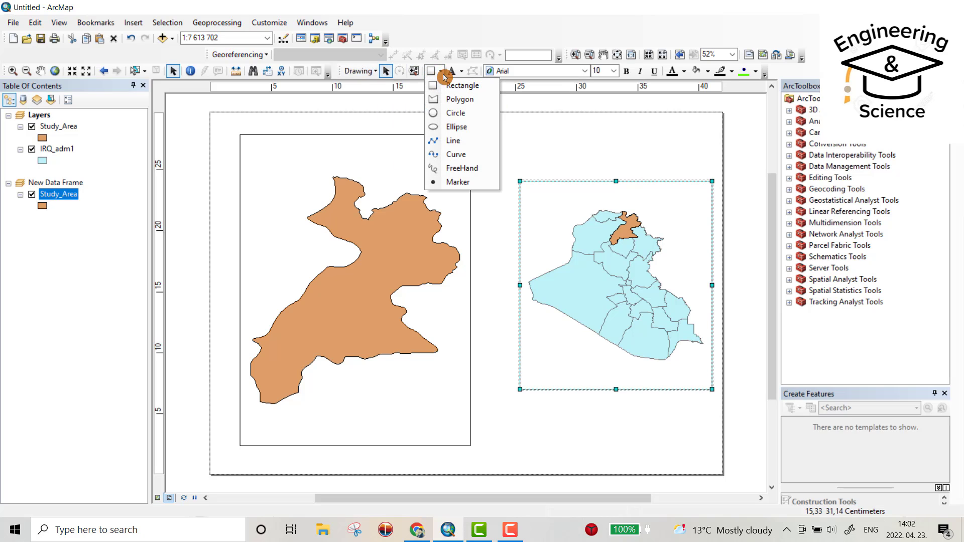
{"action": "left_click", "coordinate": [456, 86]}
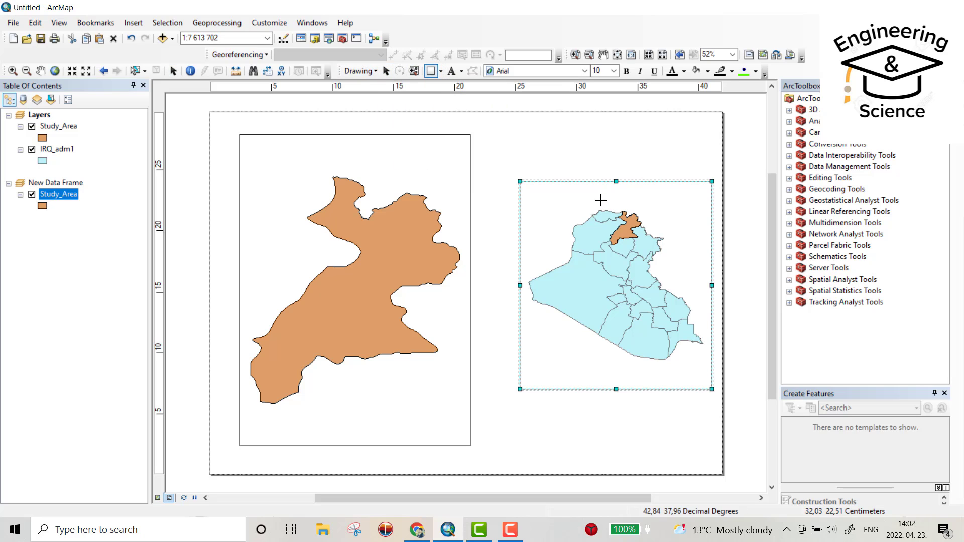
{"action": "left_click_drag", "start_coordinate": [603, 201], "coordinate": [651, 251]}
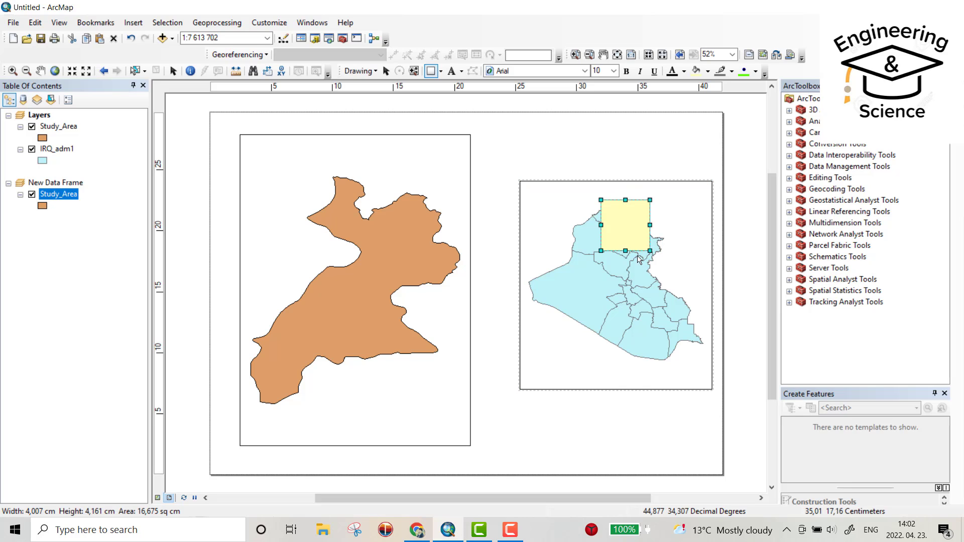
Style the rectangle with No Color fill and a red outline.
{"action": "key", "text": "Escape"}
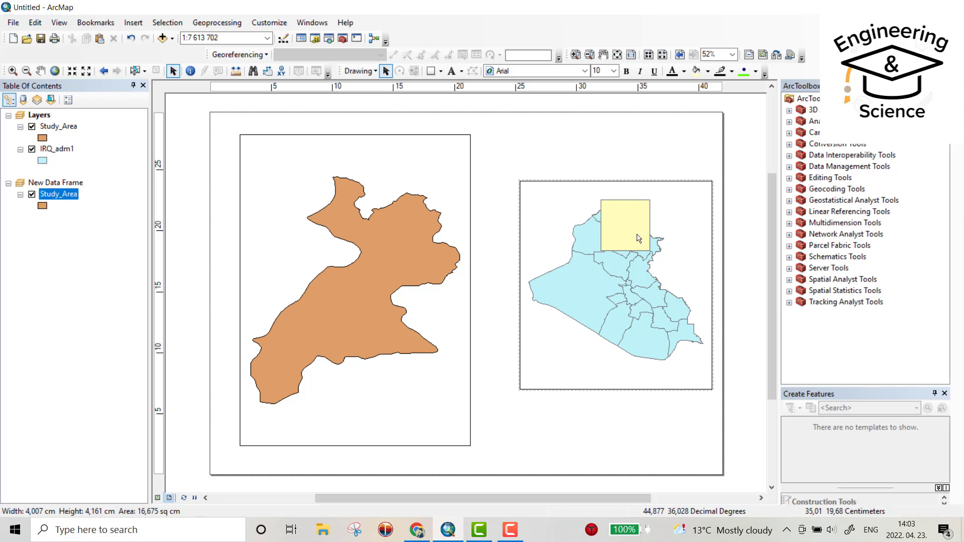
{"action": "double_click", "coordinate": [633, 231]}
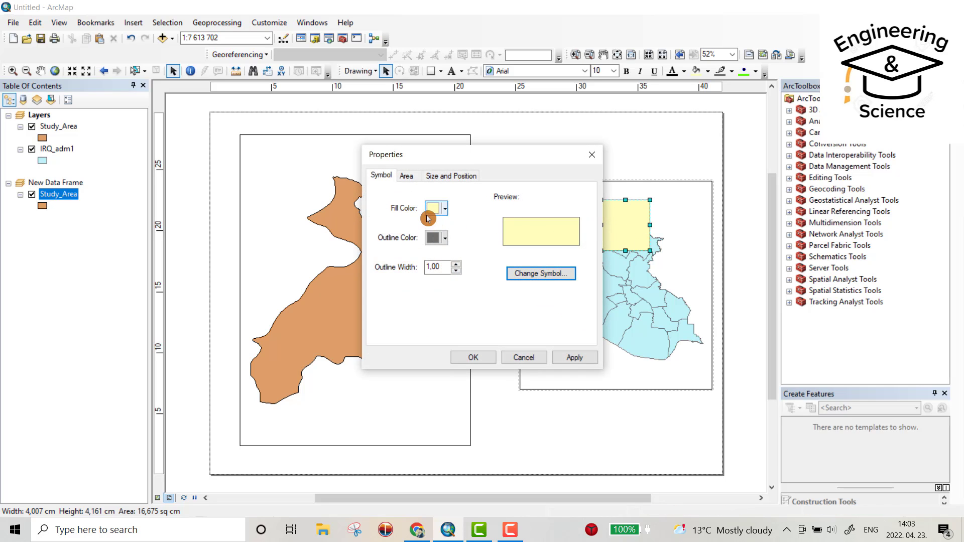
{"action": "left_click", "coordinate": [445, 211]}
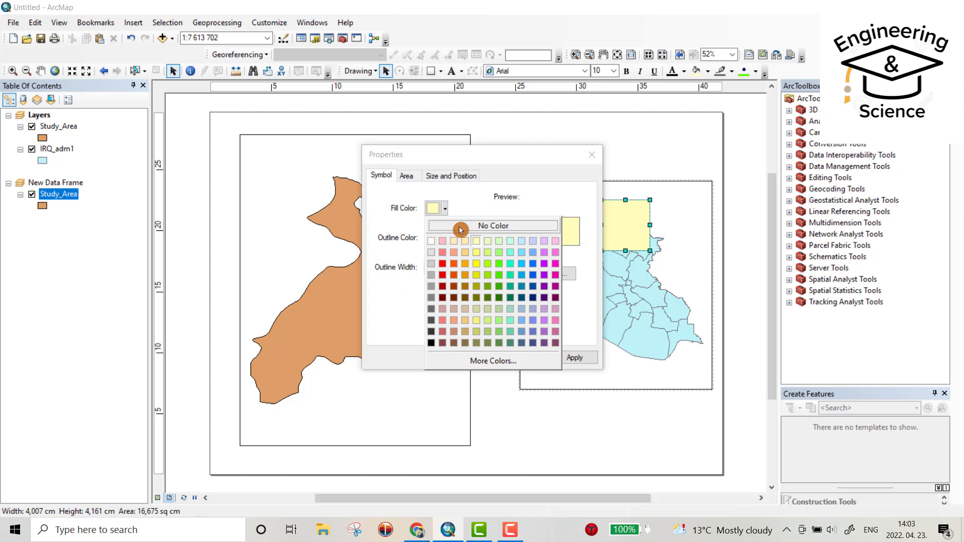
{"action": "left_click", "coordinate": [465, 227]}
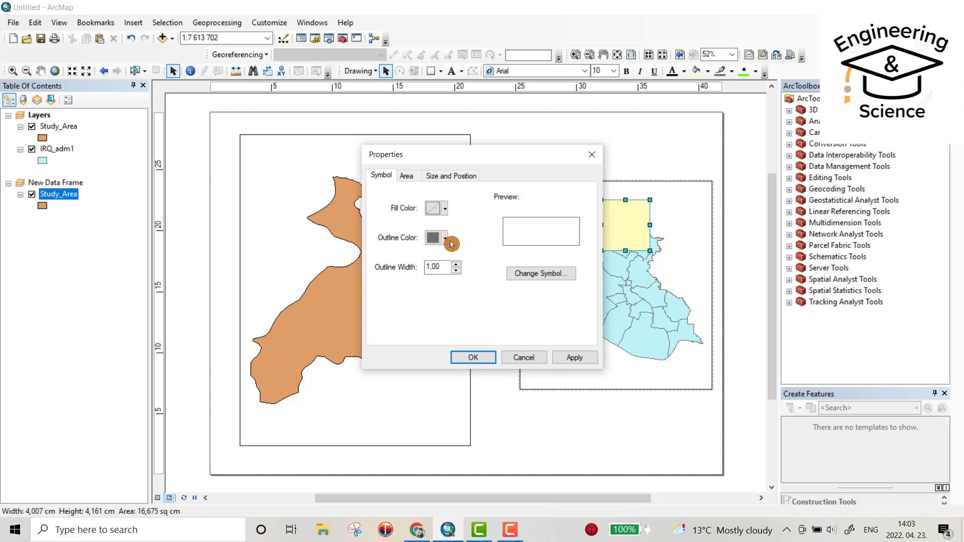
{"action": "left_click", "coordinate": [447, 241]}
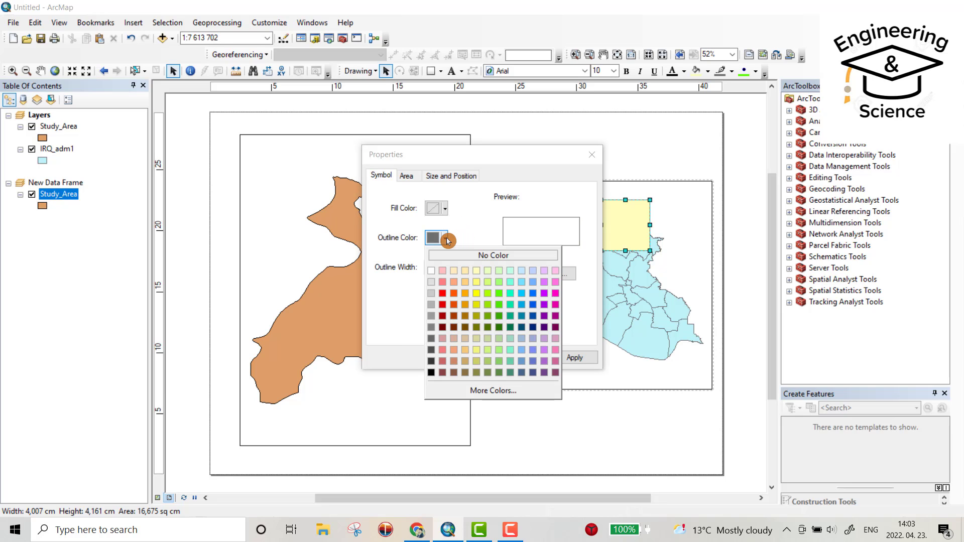
{"action": "left_click", "coordinate": [443, 298]}
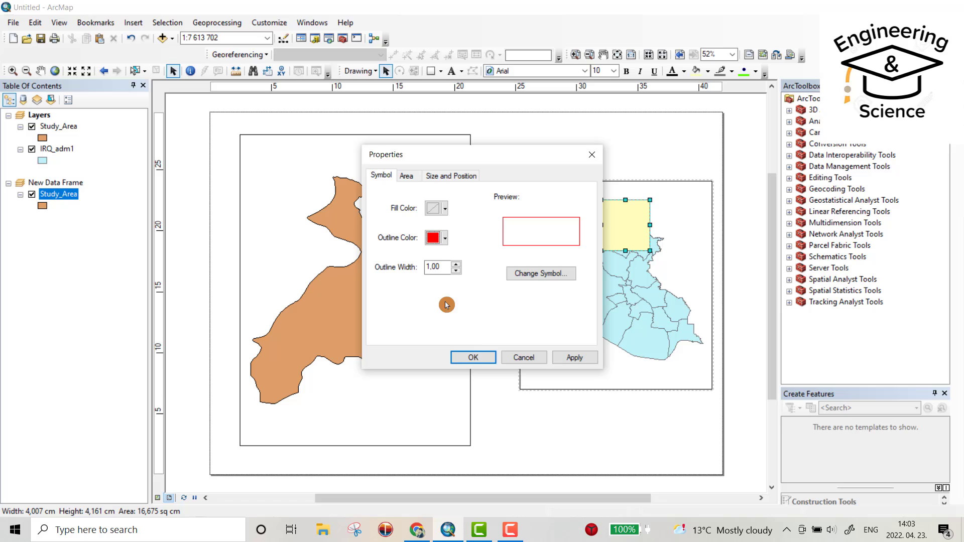
{"action": "left_click", "coordinate": [476, 359]}
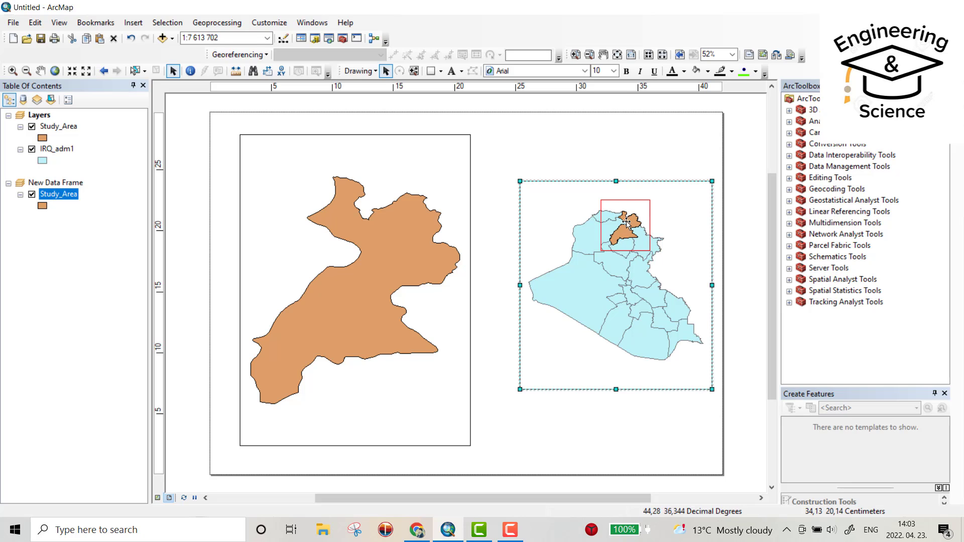
{"action": "left_click", "coordinate": [441, 73]}
Draw connector lines from the red box to the main map, including its bottom corner.
{"action": "left_click", "coordinate": [452, 132]}
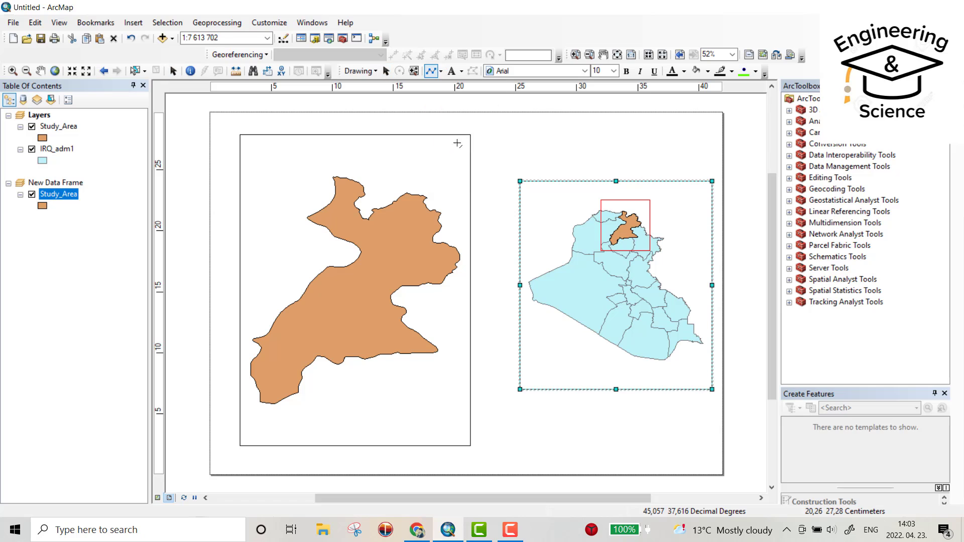
{"action": "left_click", "coordinate": [600, 201]}
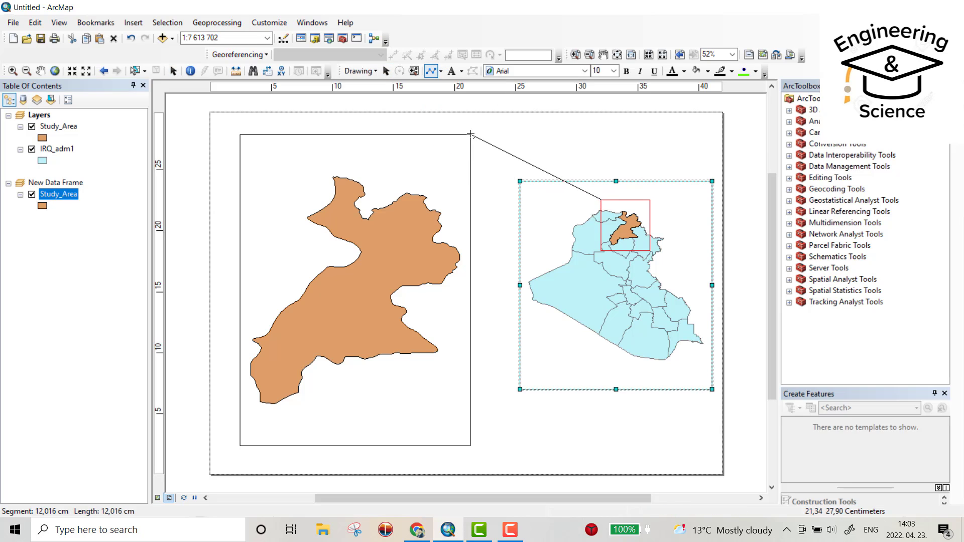
{"action": "double_click", "coordinate": [602, 200]}
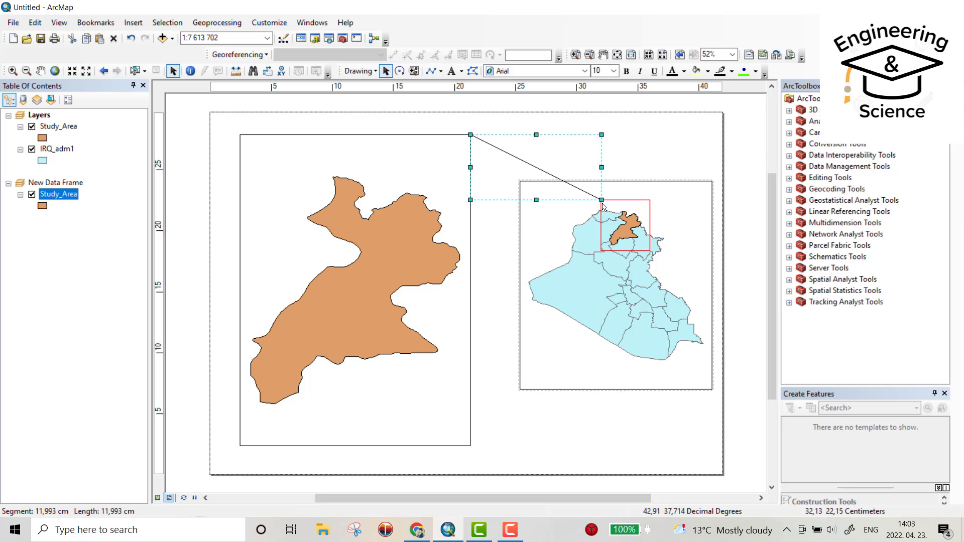
{"action": "left_click", "coordinate": [434, 71]}
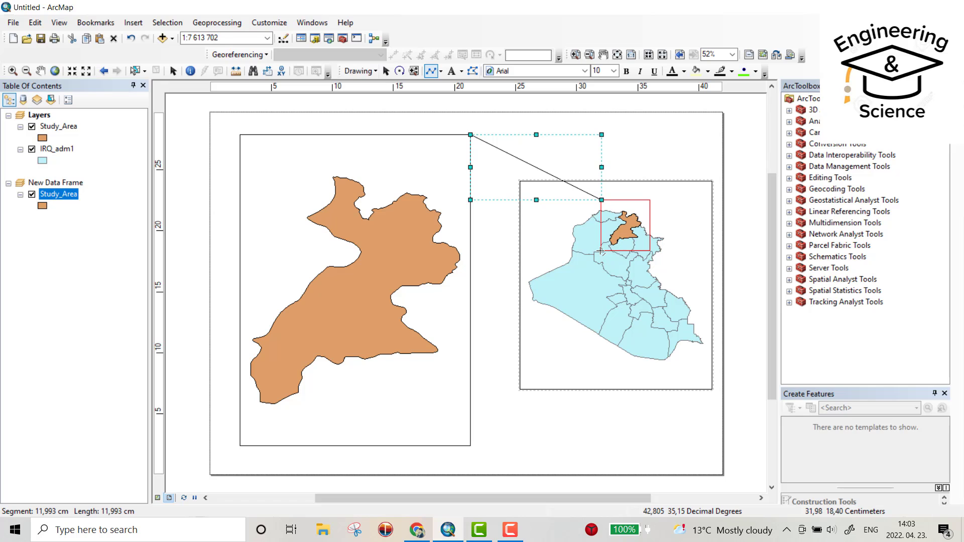
{"action": "left_click", "coordinate": [600, 255]}
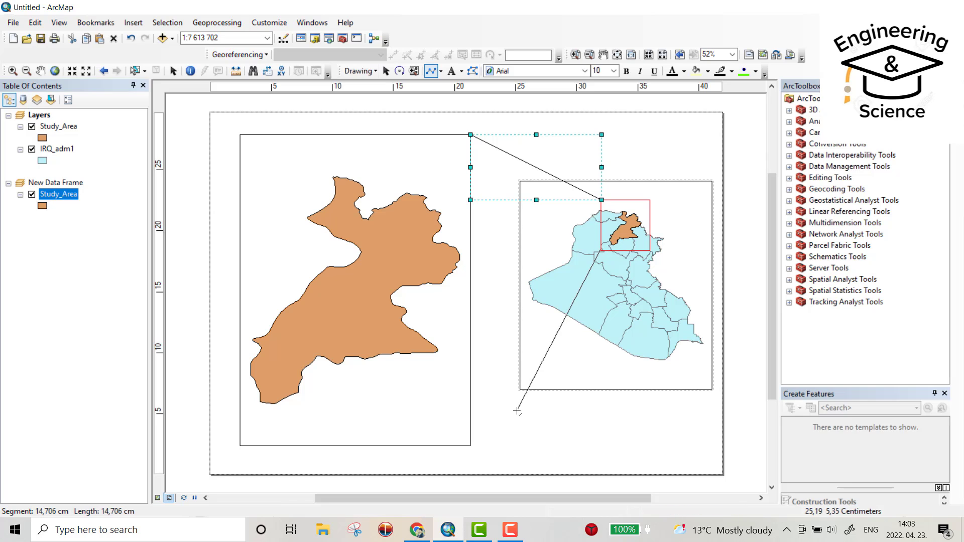
{"action": "left_click", "coordinate": [472, 447]}
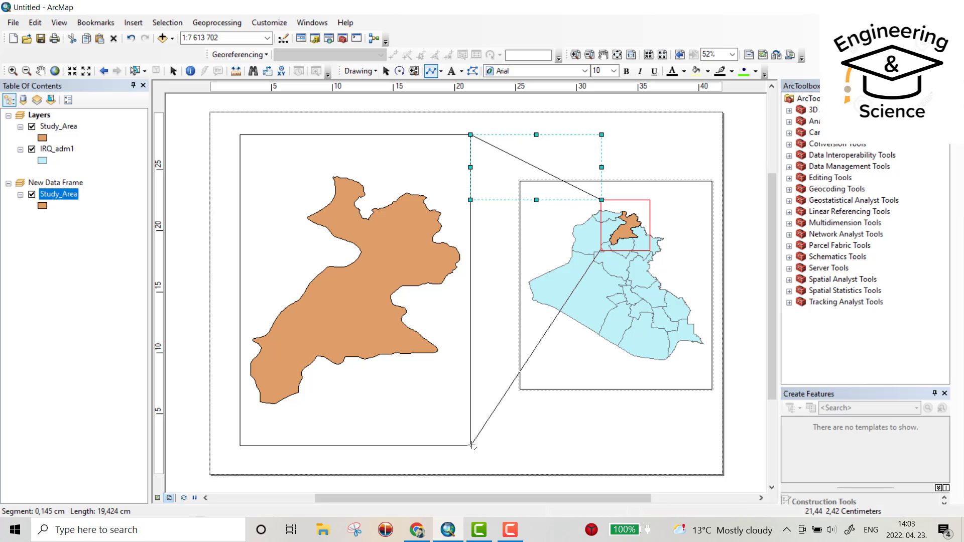
{"action": "double_click", "coordinate": [473, 447]}
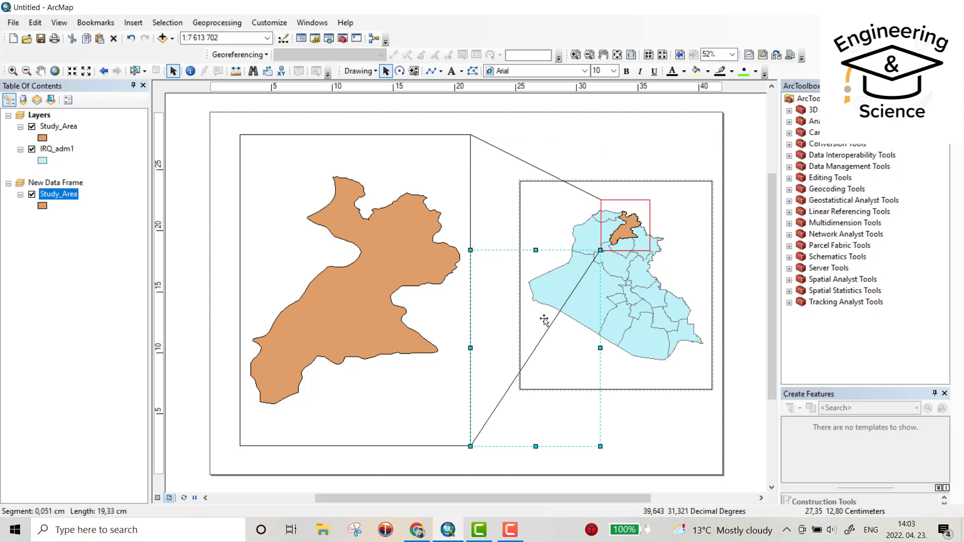
Group both connector lines with the red extent box.
{"action": "left_click", "coordinate": [579, 140]}
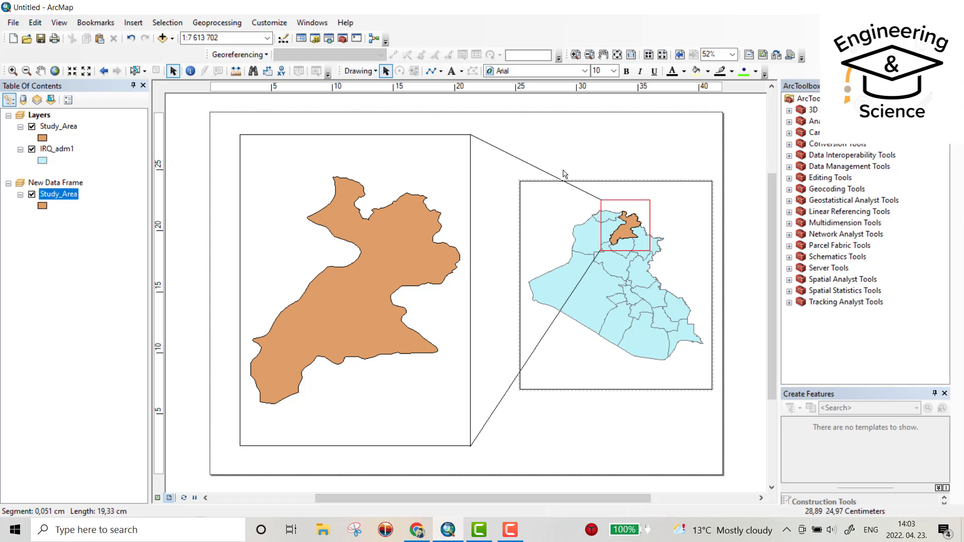
{"action": "left_click", "coordinate": [530, 167]}
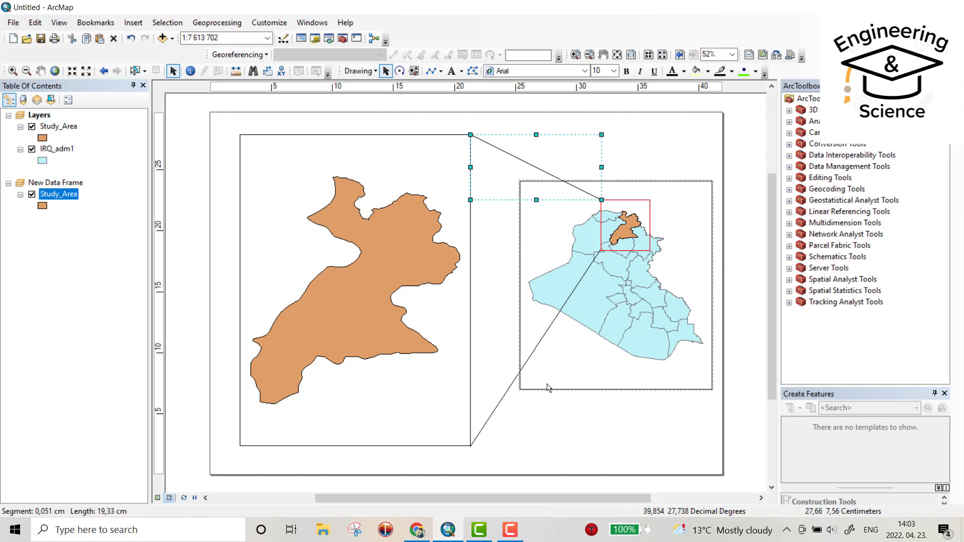
{"action": "left_click", "coordinate": [510, 390], "text": "shift"}
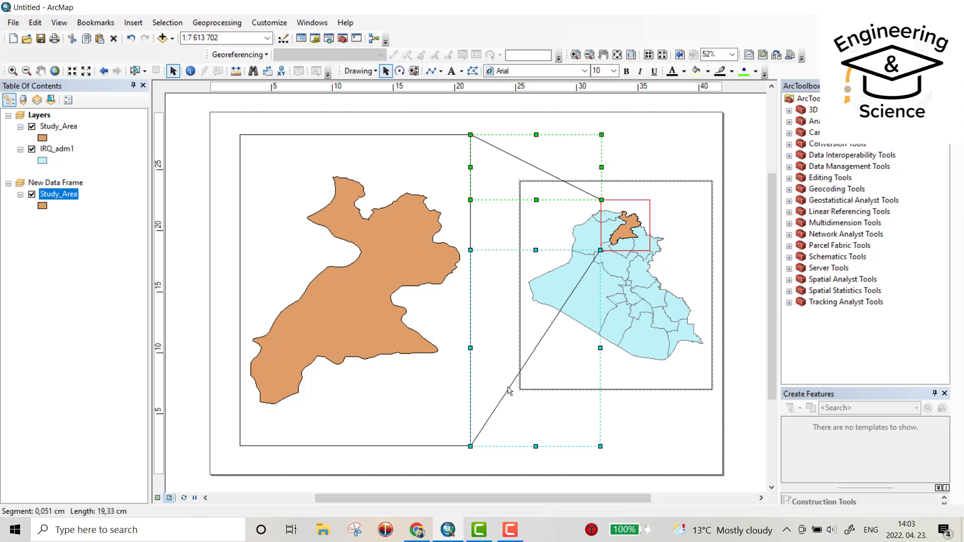
{"action": "left_click", "coordinate": [643, 251], "text": "shift"}
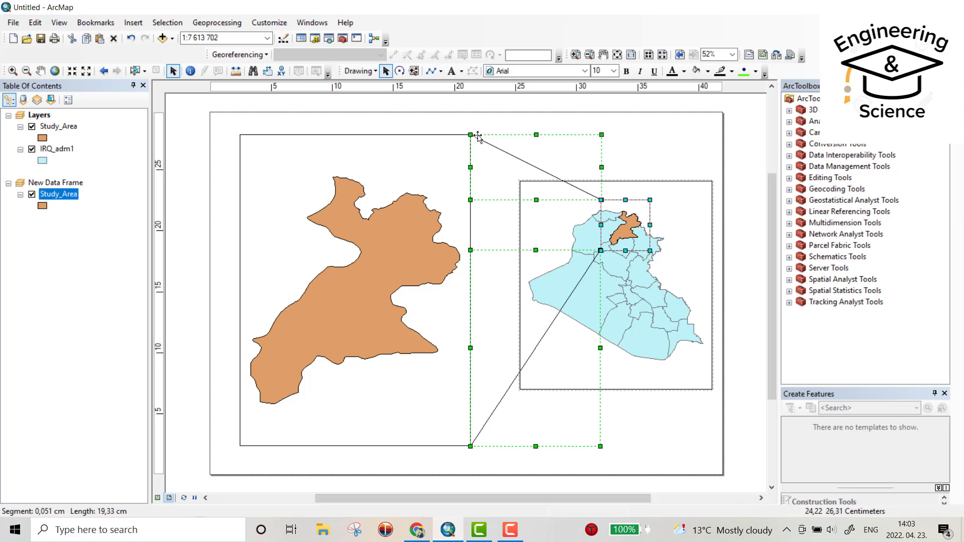
{"action": "left_click", "coordinate": [380, 71]}
{"action": "left_click", "coordinate": [392, 126]}
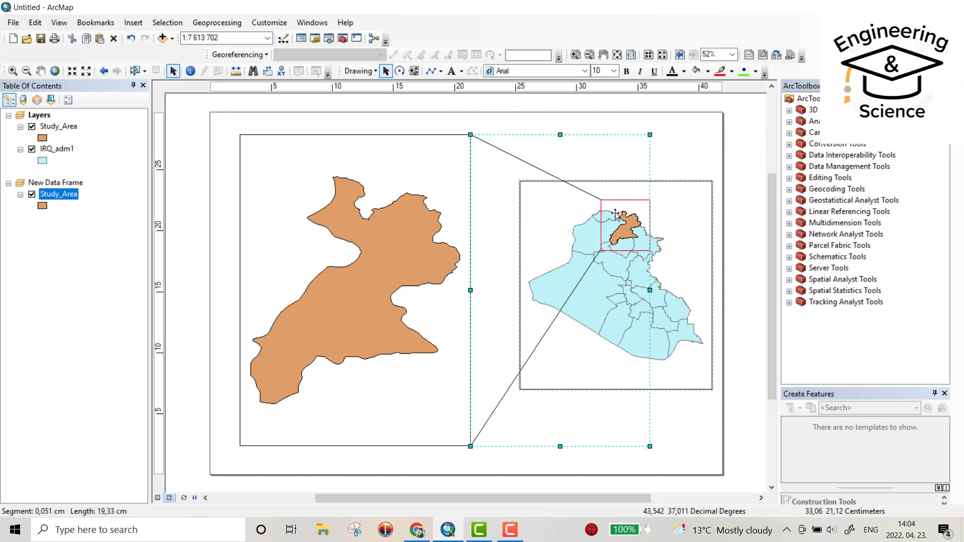
{"action": "left_click", "coordinate": [718, 143]}
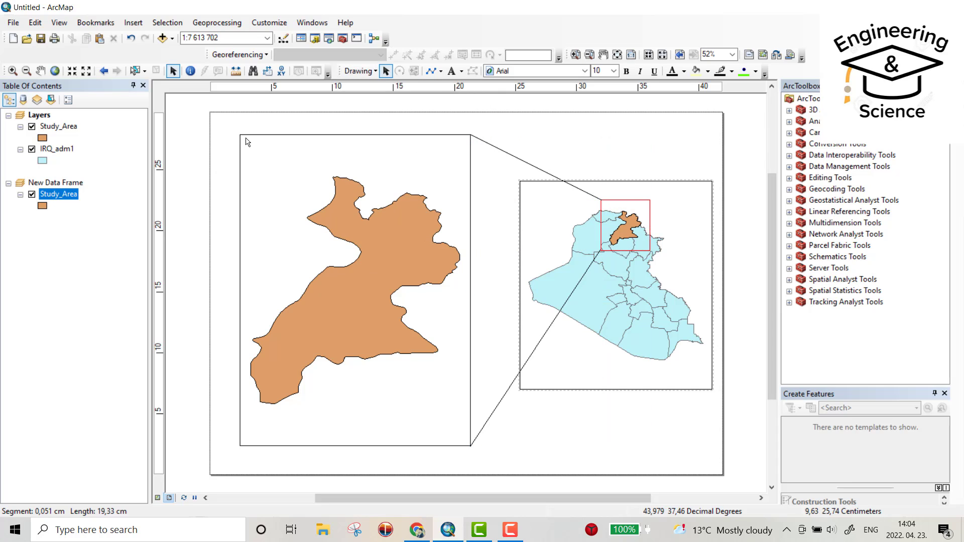
Insert the title 'Study Area (ERBIL)' and move it to the top of the main map.
{"action": "left_click", "coordinate": [134, 25]}
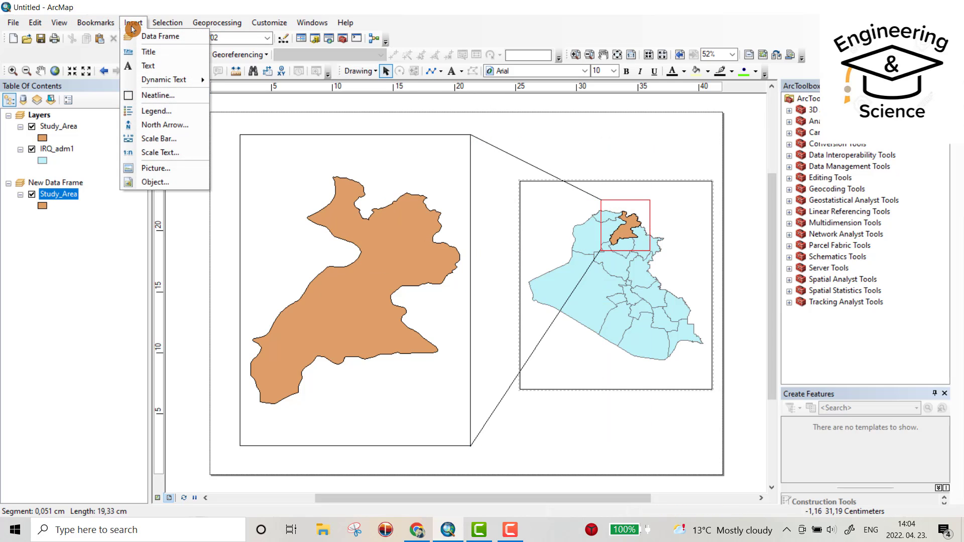
{"action": "left_click", "coordinate": [148, 51]}
{"action": "type", "text": "Study Area (ERBIL)"}
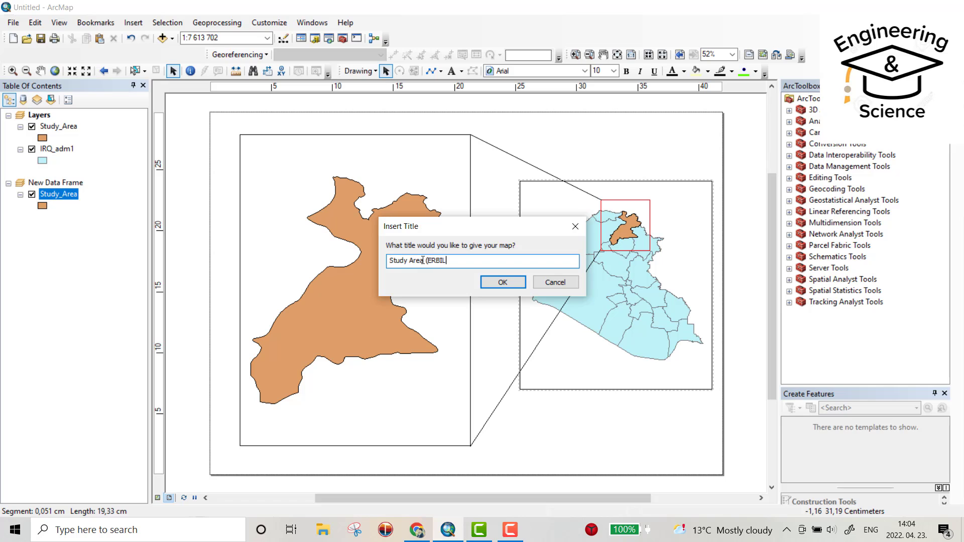
{"action": "left_click", "coordinate": [503, 282]}
{"action": "left_click_drag", "start_coordinate": [452, 148], "coordinate": [397, 152]}
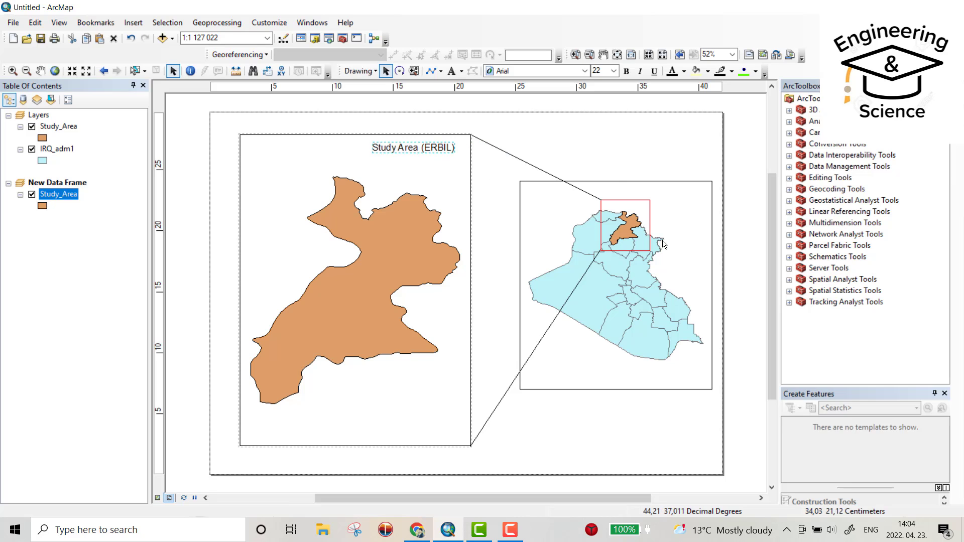
Insert a second copy of the title and drag it onto the Iraq inset.
{"action": "left_click", "coordinate": [682, 211]}
{"action": "left_click", "coordinate": [136, 22]}
{"action": "left_click", "coordinate": [140, 54]}
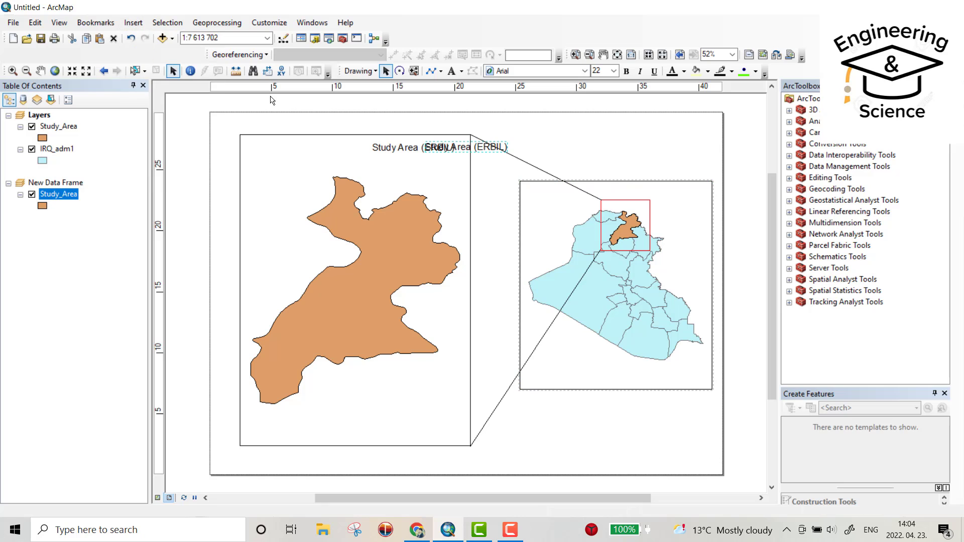
{"action": "mouse_move", "coordinate": [482, 147]}
{"action": "left_mouse_down"}
{"action": "mouse_move", "coordinate": [673, 210]}
{"action": "mouse_move", "coordinate": [684, 194]}
{"action": "left_mouse_up"}
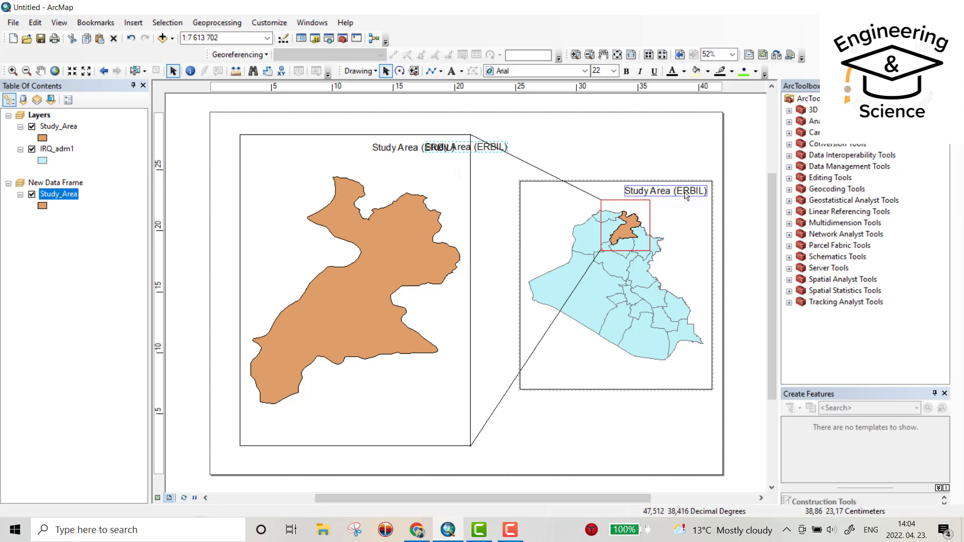
Relabel the inset text as 'Iraq' in Country 1 style, size 26, bold.
{"action": "double_click", "coordinate": [684, 195]}
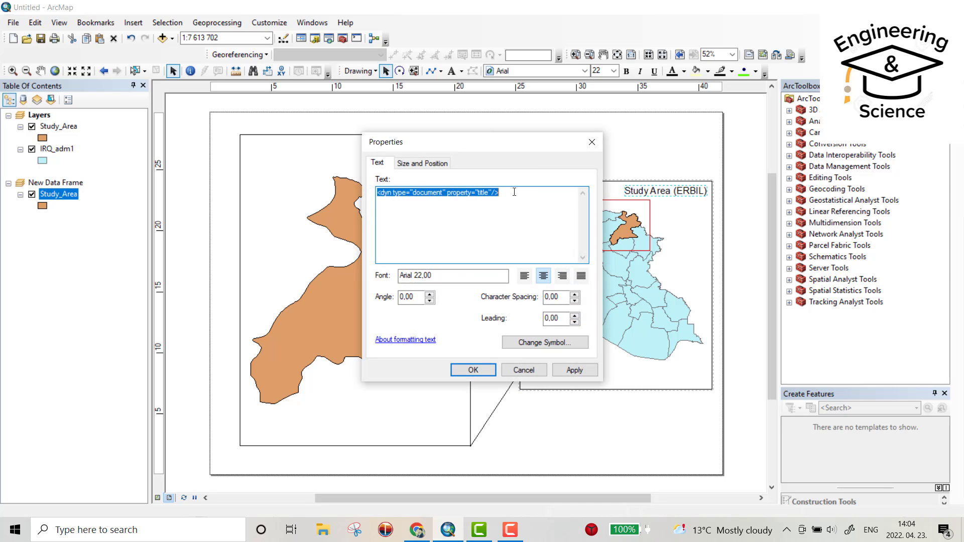
{"action": "left_click_drag", "start_coordinate": [509, 192], "coordinate": [375, 198]}
{"action": "type", "text": "Iraq"}
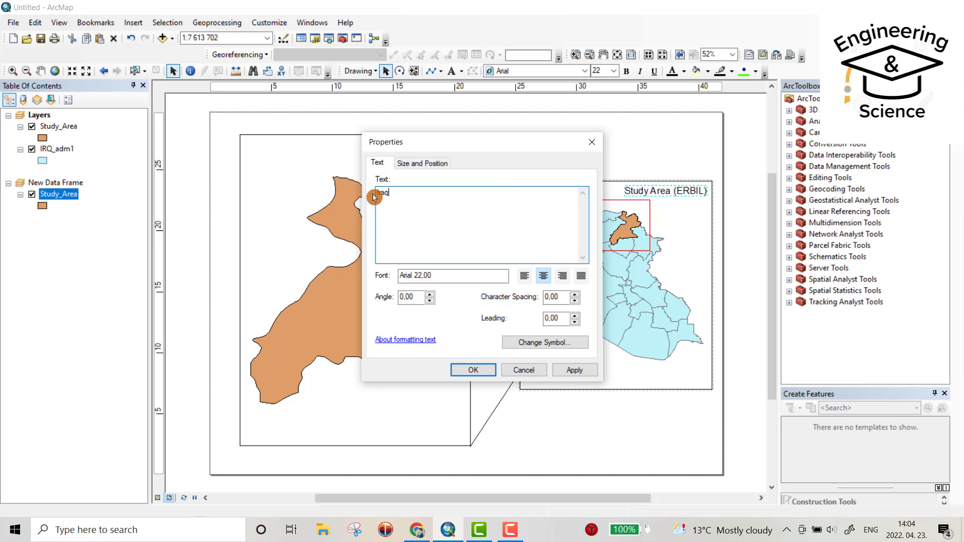
{"action": "key", "text": "ctrl+a"}
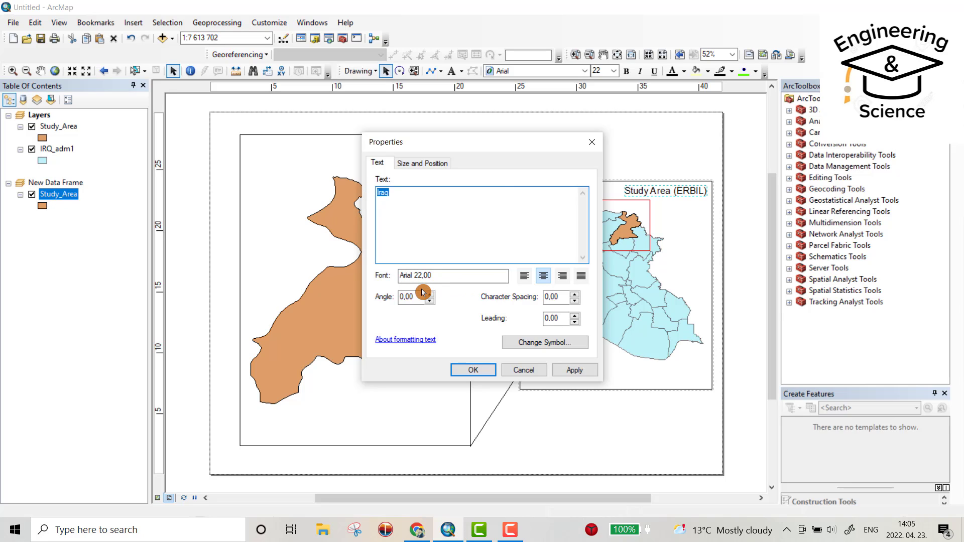
{"action": "left_click", "coordinate": [542, 343]}
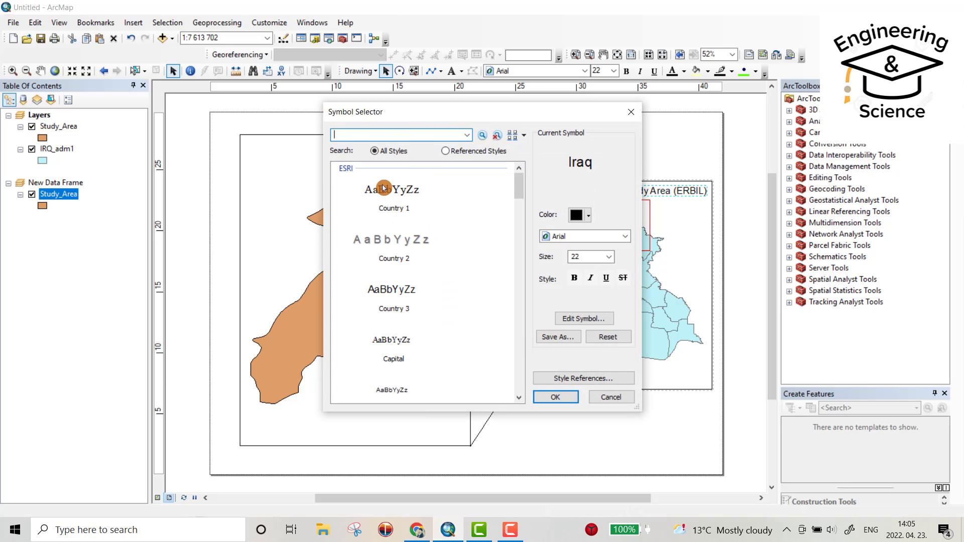
{"action": "left_click", "coordinate": [384, 189]}
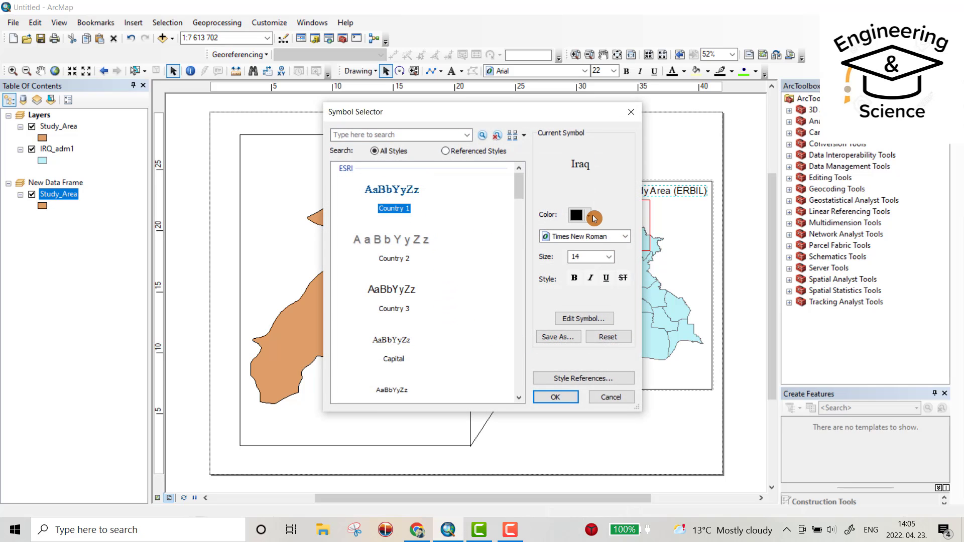
{"action": "left_click", "coordinate": [608, 259]}
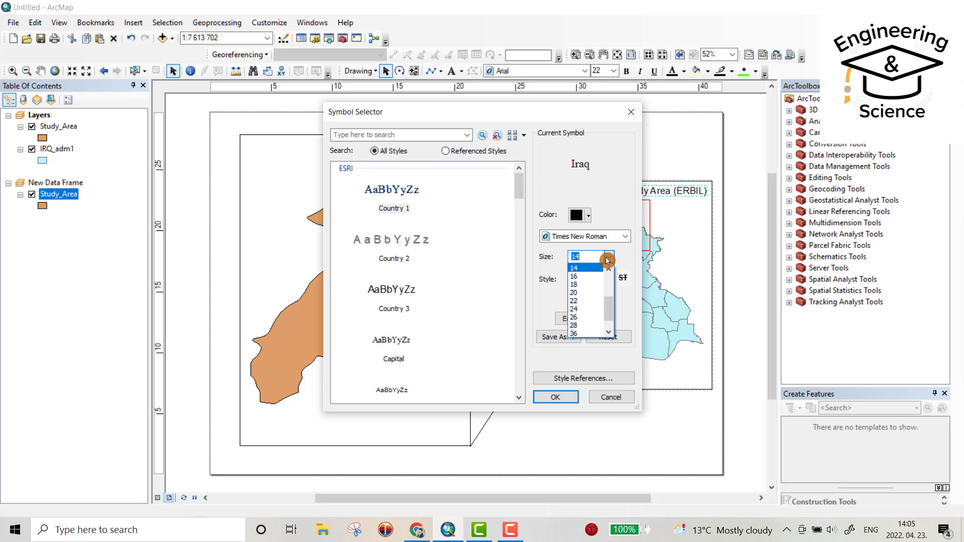
{"action": "left_click", "coordinate": [574, 323]}
{"action": "left_click", "coordinate": [573, 278]}
{"action": "left_click", "coordinate": [557, 397]}
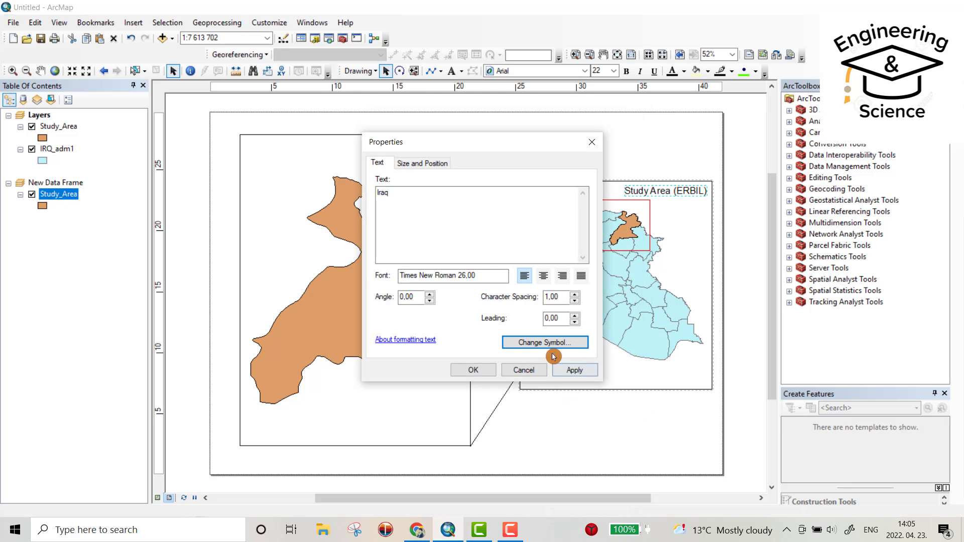
{"action": "left_click", "coordinate": [473, 370]}
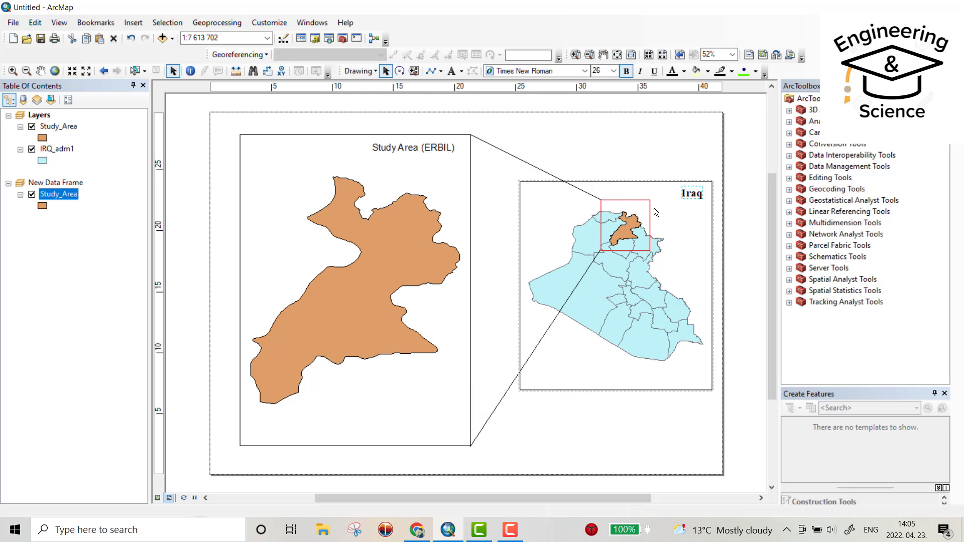
Make the Study Area (ERBIL) title Country 1, size 28, bold, and move it right.
{"action": "double_click", "coordinate": [430, 149]}
{"action": "left_click", "coordinate": [559, 344]}
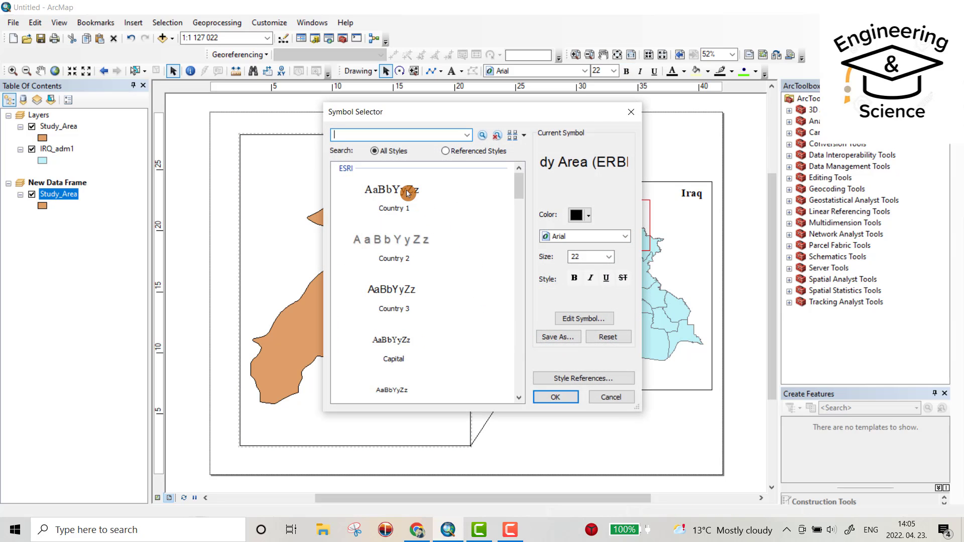
{"action": "left_click", "coordinate": [407, 192]}
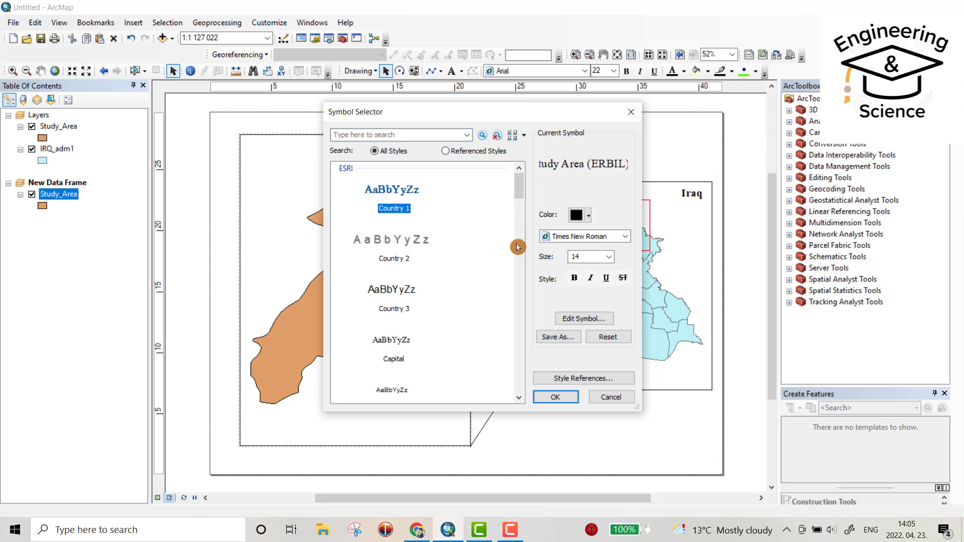
{"action": "left_click", "coordinate": [609, 257]}
{"action": "left_click", "coordinate": [574, 326]}
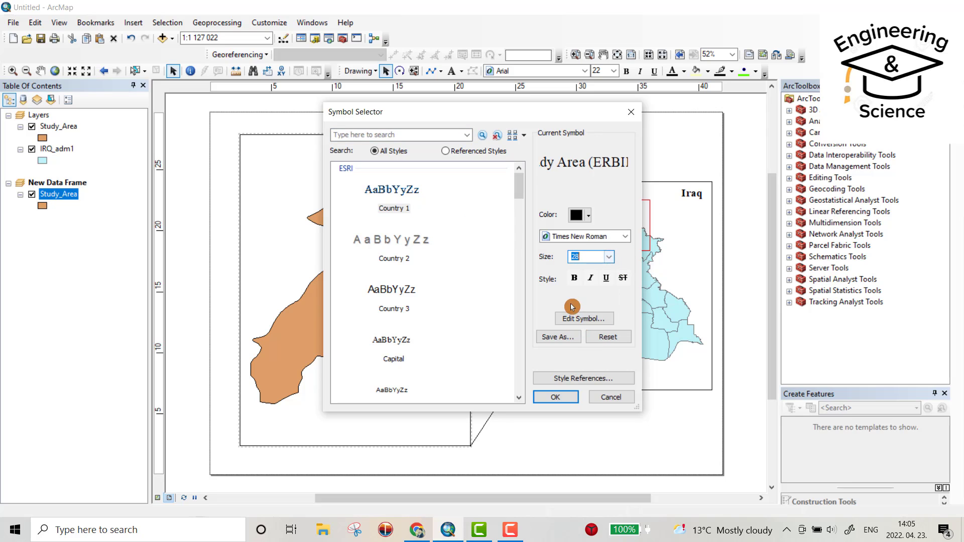
{"action": "left_click", "coordinate": [575, 279]}
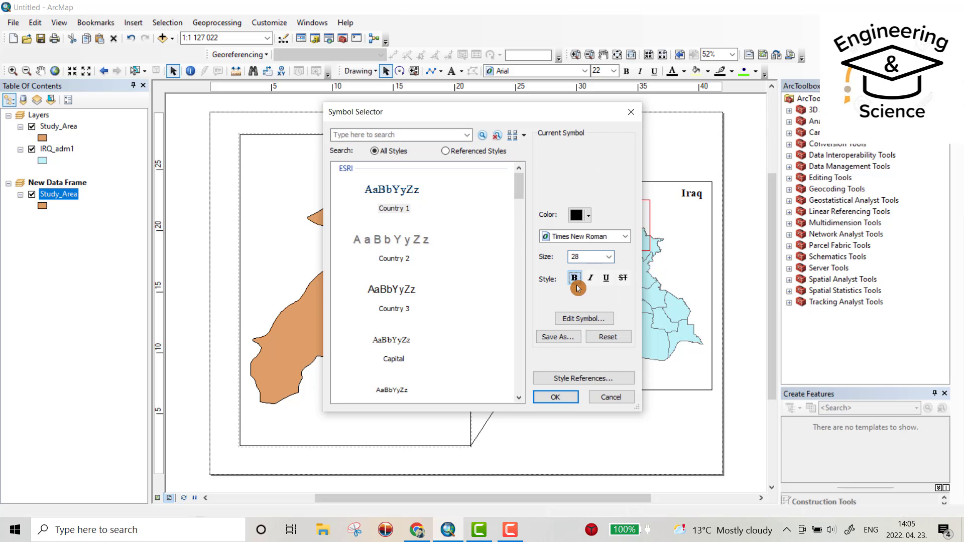
{"action": "left_click", "coordinate": [556, 398]}
{"action": "left_click", "coordinate": [574, 370]}
{"action": "left_click", "coordinate": [484, 374]}
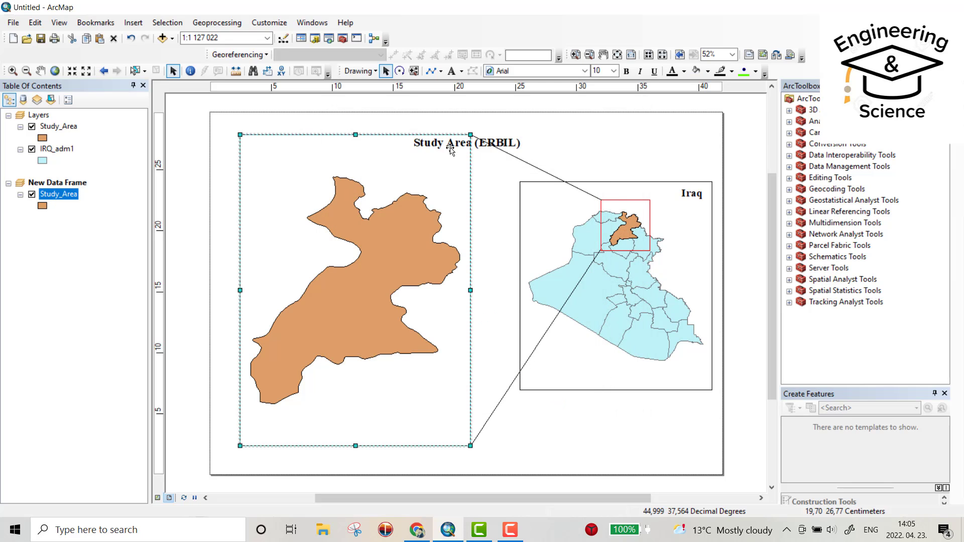
{"action": "left_click_drag", "start_coordinate": [455, 146], "coordinate": [397, 148]}
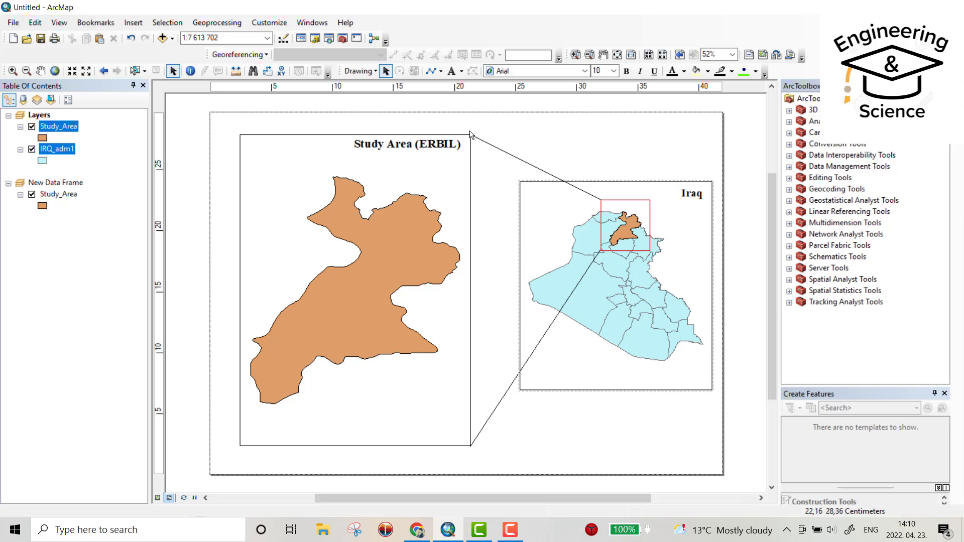
Start a new legend, accepting the default legend items and title.
{"action": "left_click", "coordinate": [678, 331]}
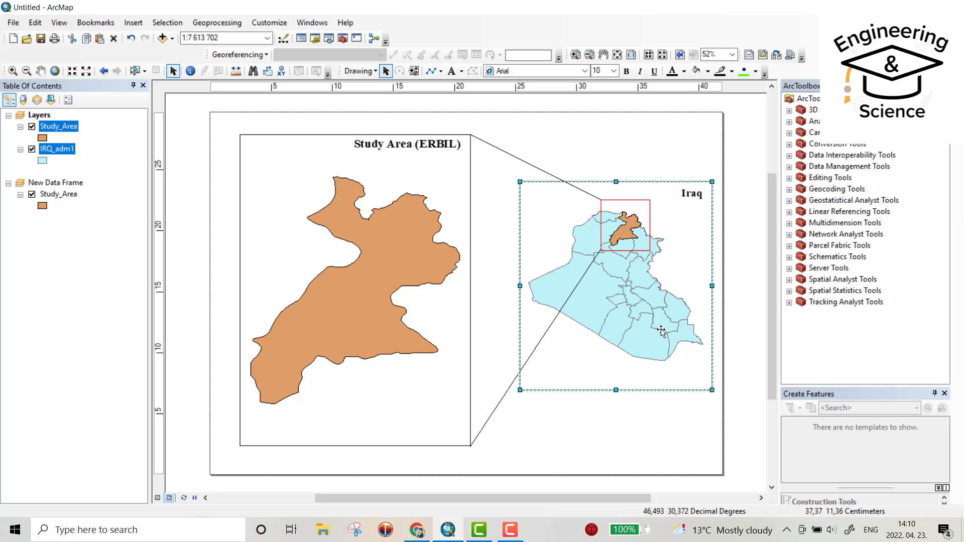
{"action": "left_click", "coordinate": [133, 22]}
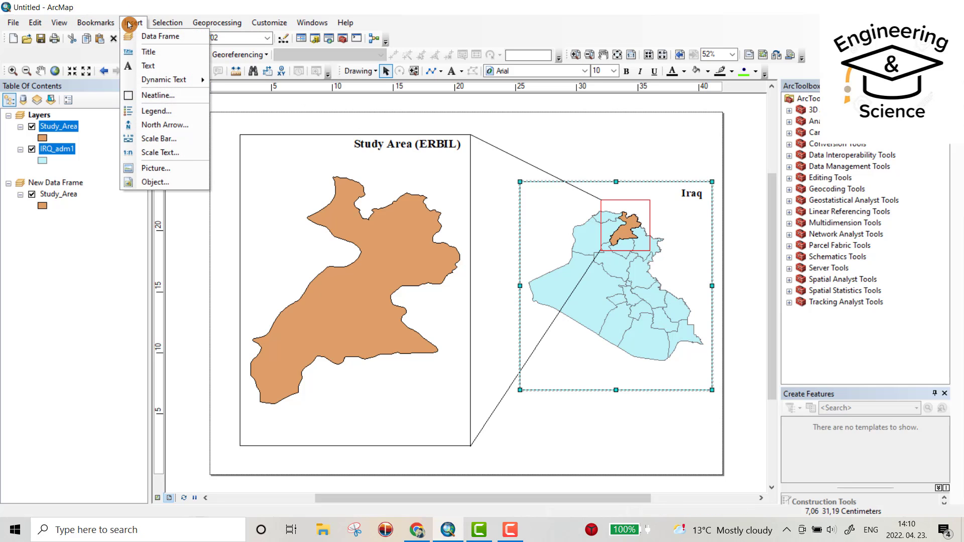
{"action": "left_click", "coordinate": [155, 110]}
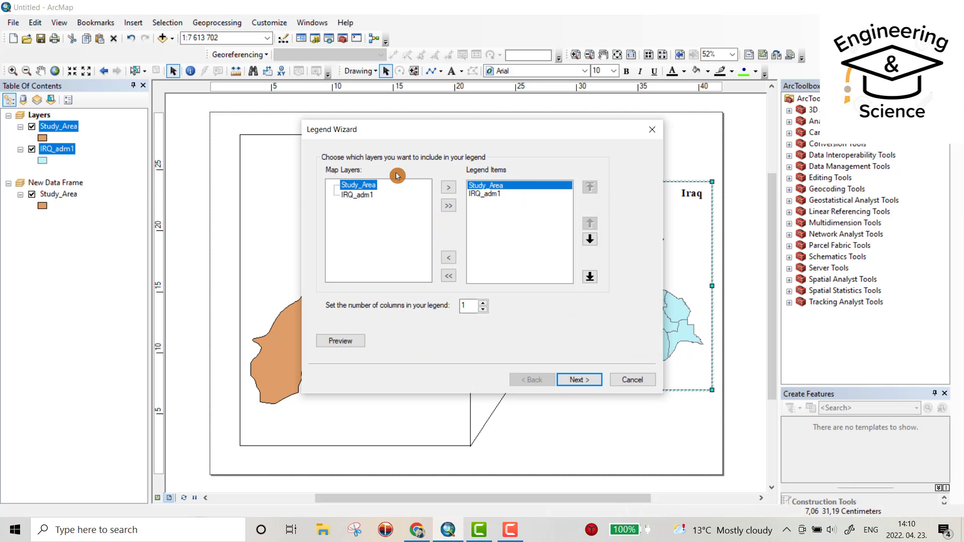
{"action": "left_click", "coordinate": [583, 384]}
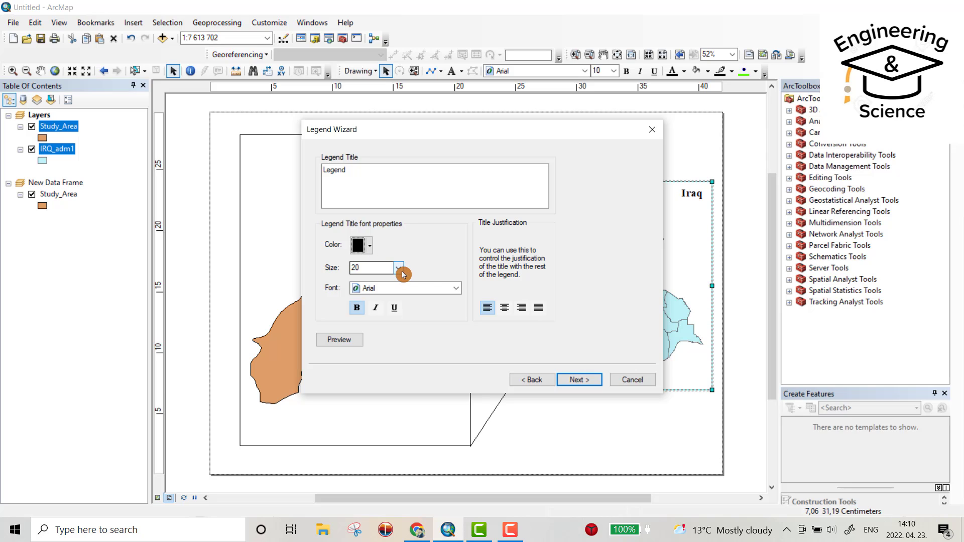
{"action": "left_click", "coordinate": [580, 381]}
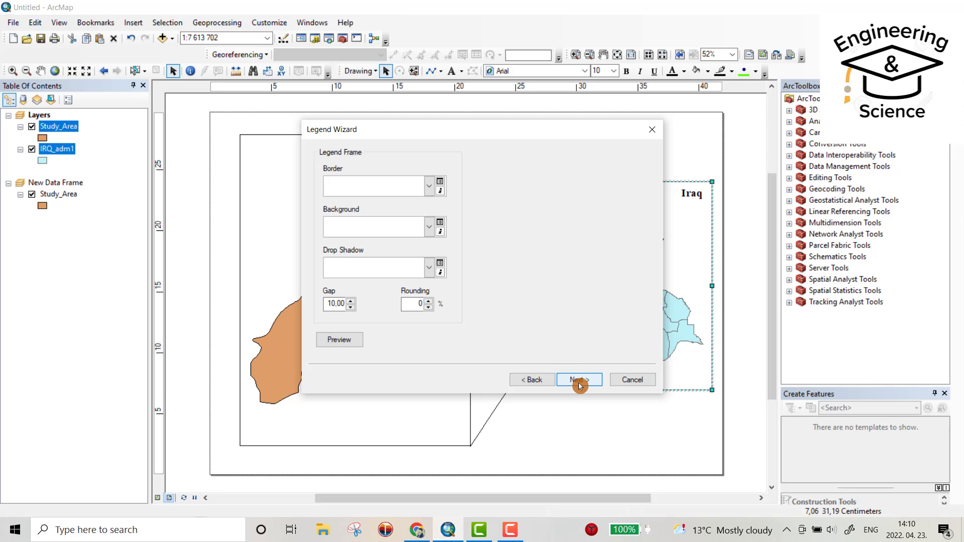
Give the legend a thin border, pale green background and Grey 20% drop shadow.
{"action": "left_click", "coordinate": [431, 187]}
{"action": "left_click", "coordinate": [366, 222]}
{"action": "left_click", "coordinate": [430, 228]}
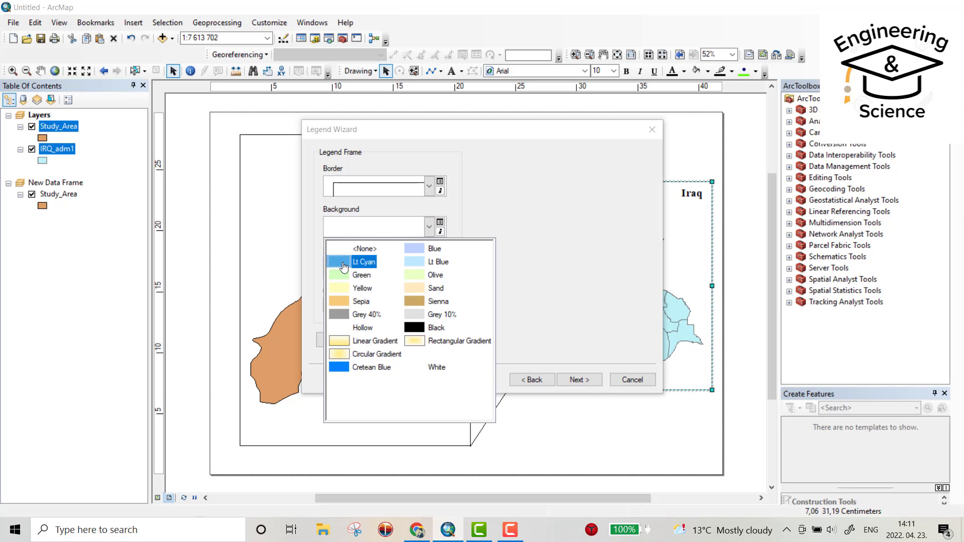
{"action": "left_click", "coordinate": [347, 261]}
{"action": "left_click", "coordinate": [431, 228]}
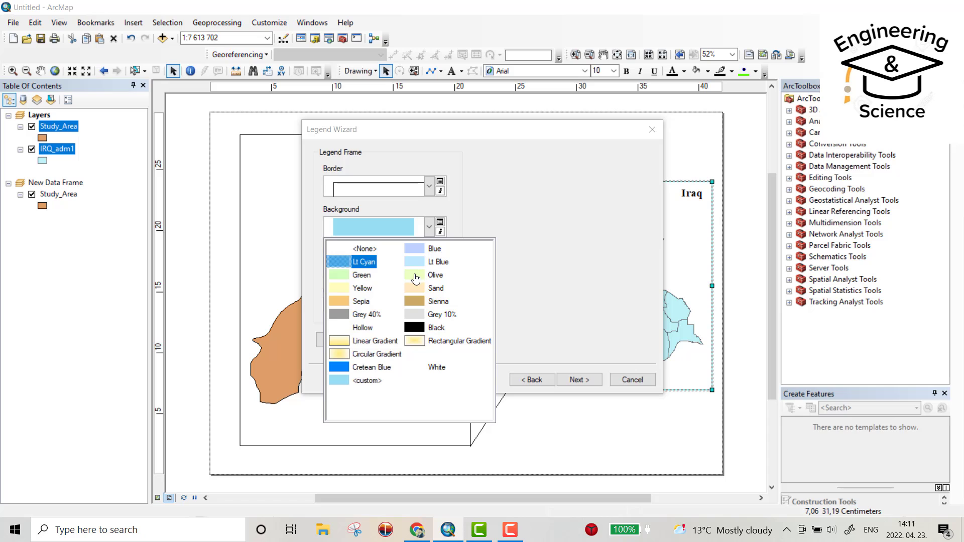
{"action": "left_click", "coordinate": [415, 275]}
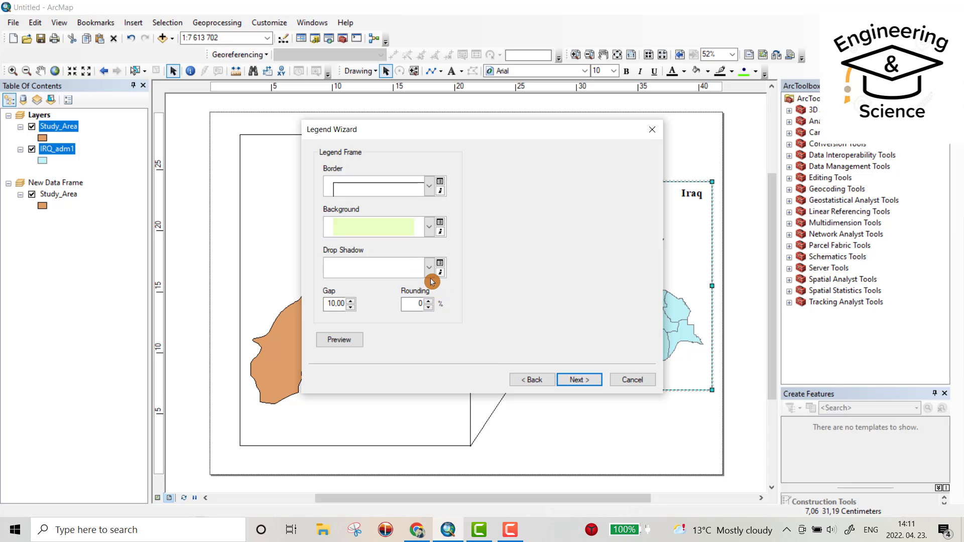
{"action": "left_click", "coordinate": [429, 271]}
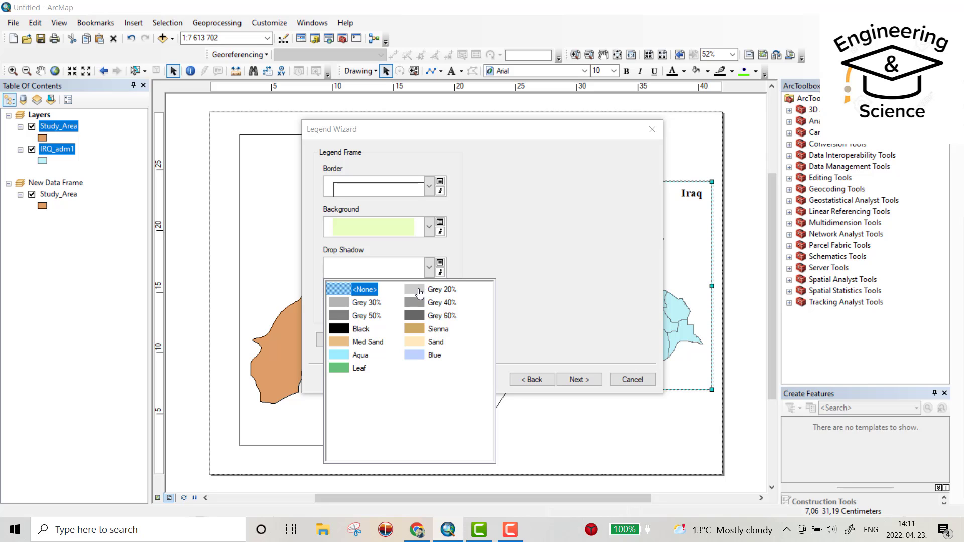
{"action": "left_click", "coordinate": [418, 293]}
Accept the default patch and spacing settings and place the legend on the layout.
{"action": "left_click", "coordinate": [571, 381]}
{"action": "left_click", "coordinate": [571, 380]}
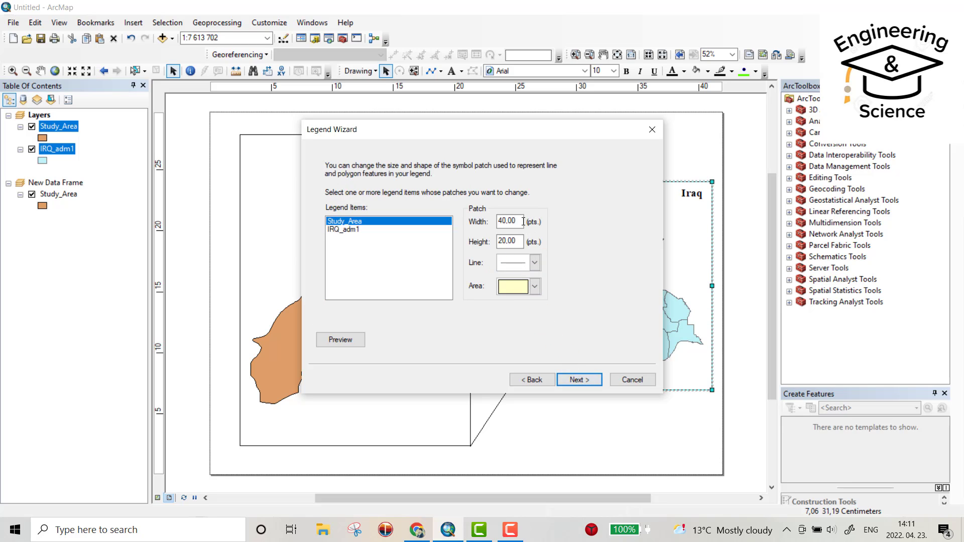
{"action": "left_click", "coordinate": [579, 379]}
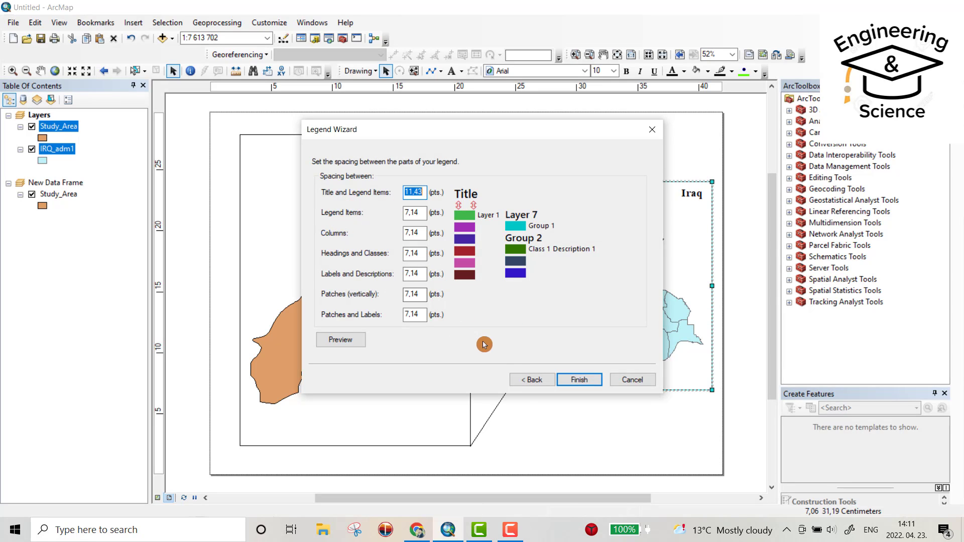
{"action": "left_click", "coordinate": [577, 382]}
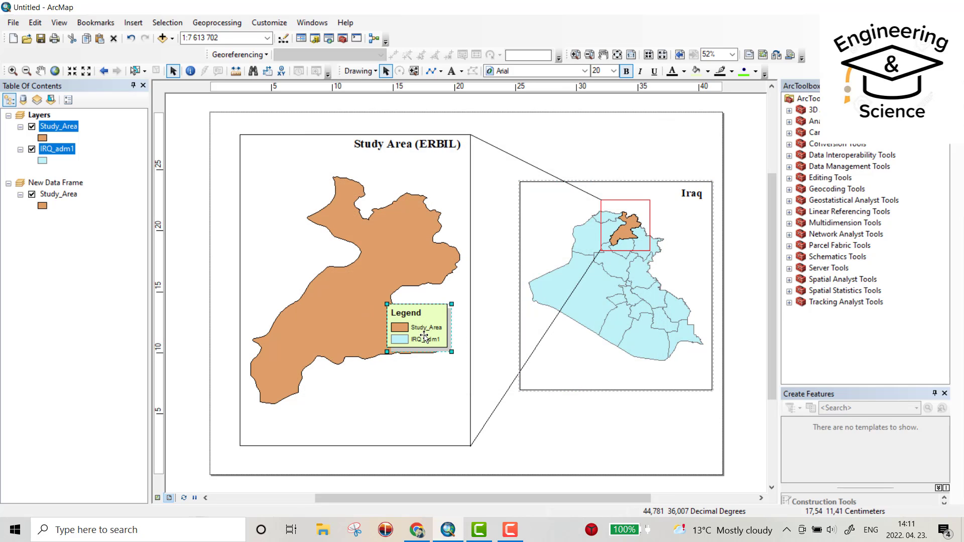
Move the legend to the page's top-right corner and rename layer IRQ_adm1 to Iraq.
{"action": "left_click_drag", "start_coordinate": [419, 336], "coordinate": [674, 143]}
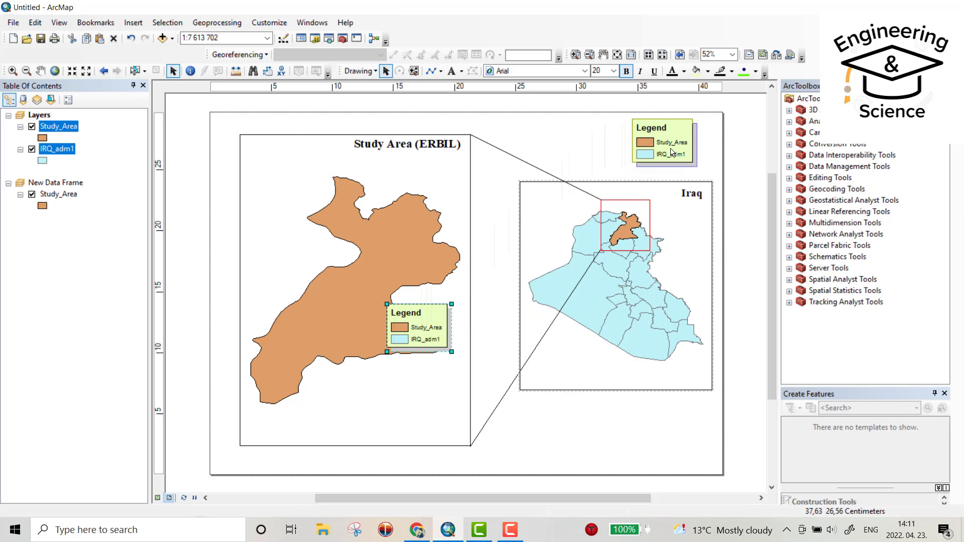
{"action": "left_click", "coordinate": [60, 150]}
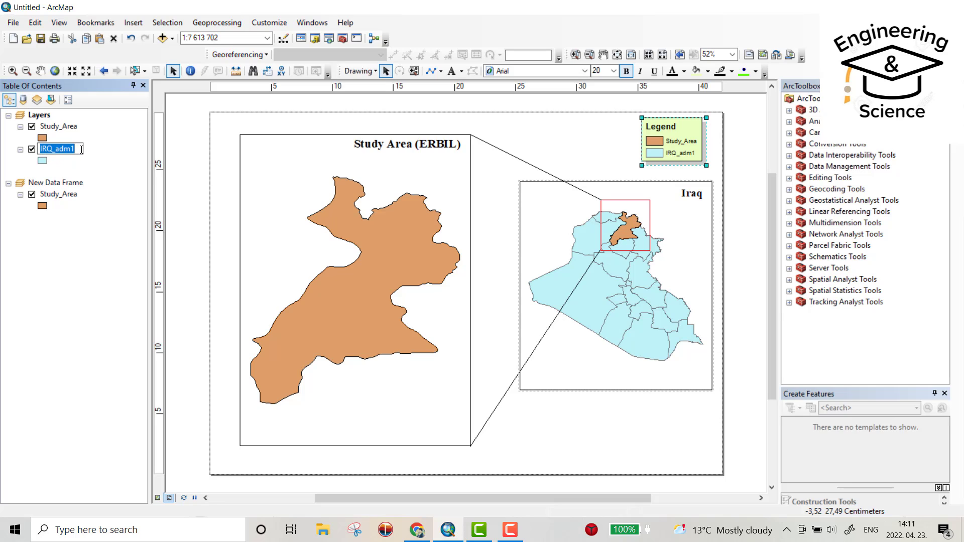
{"action": "type", "text": "Iraq"}
{"action": "key", "text": "Return"}
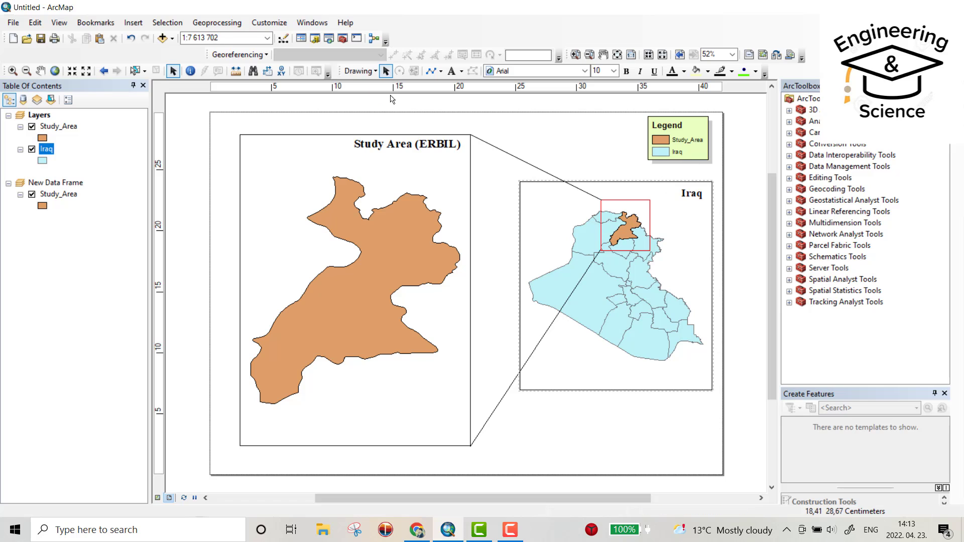
{"action": "left_click", "coordinate": [134, 23]}
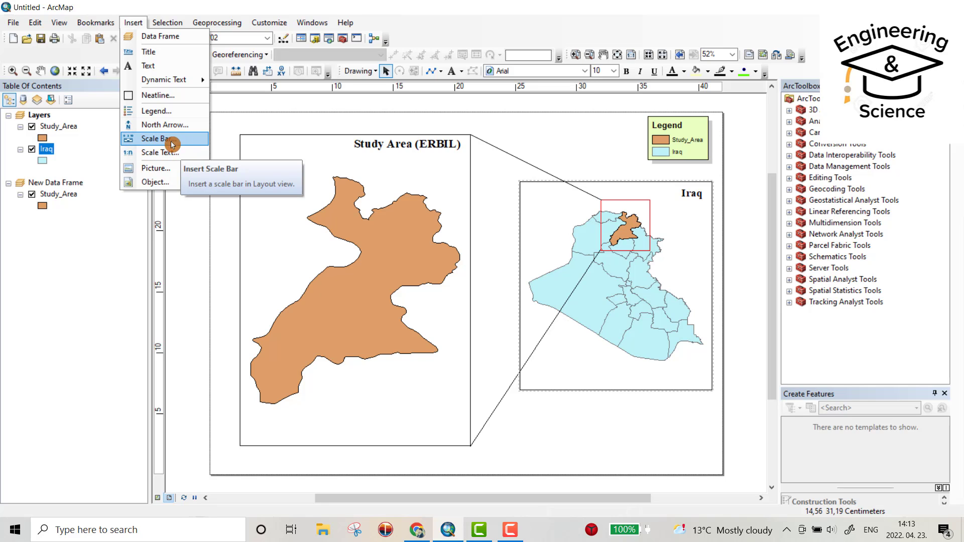
Place an enlarged ESRI North 4 compass arrow in the page's lower-right corner.
{"action": "left_click", "coordinate": [165, 125]}
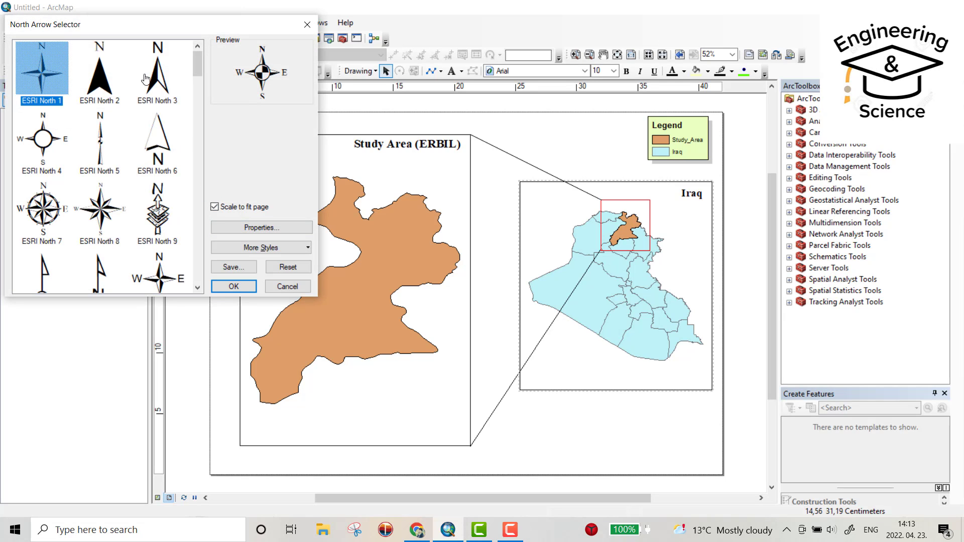
{"action": "left_click", "coordinate": [43, 140]}
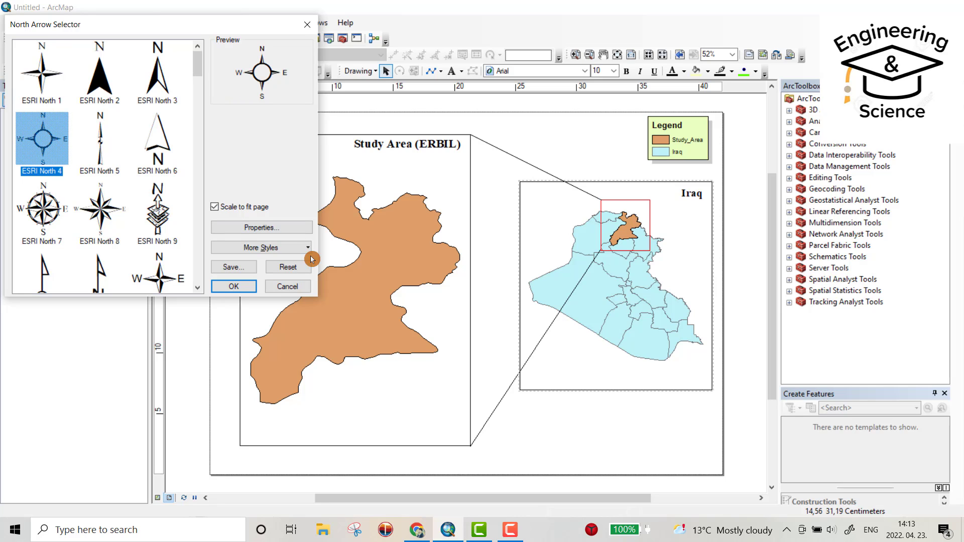
{"action": "left_click", "coordinate": [233, 286]}
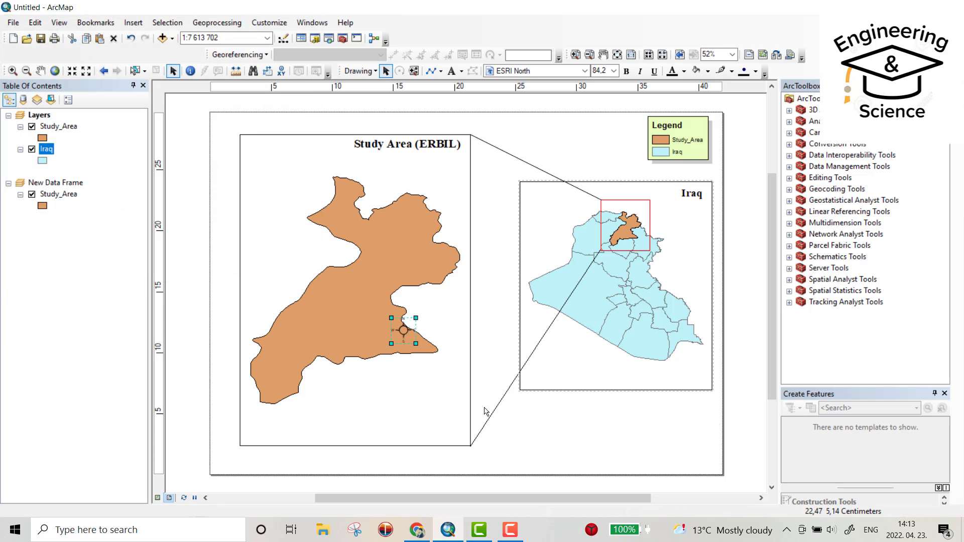
{"action": "left_click_drag", "start_coordinate": [404, 330], "coordinate": [695, 439]}
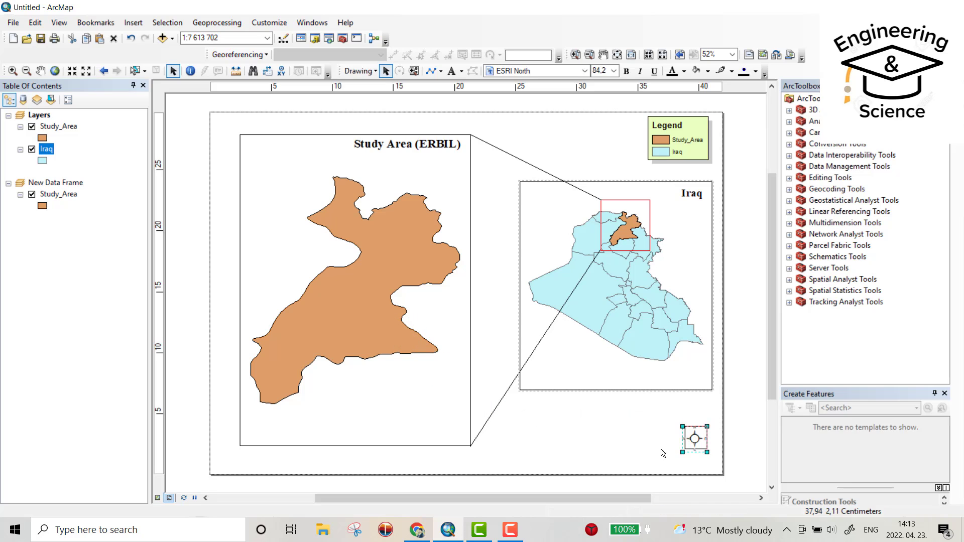
{"action": "left_click_drag", "start_coordinate": [684, 426], "coordinate": [674, 416]}
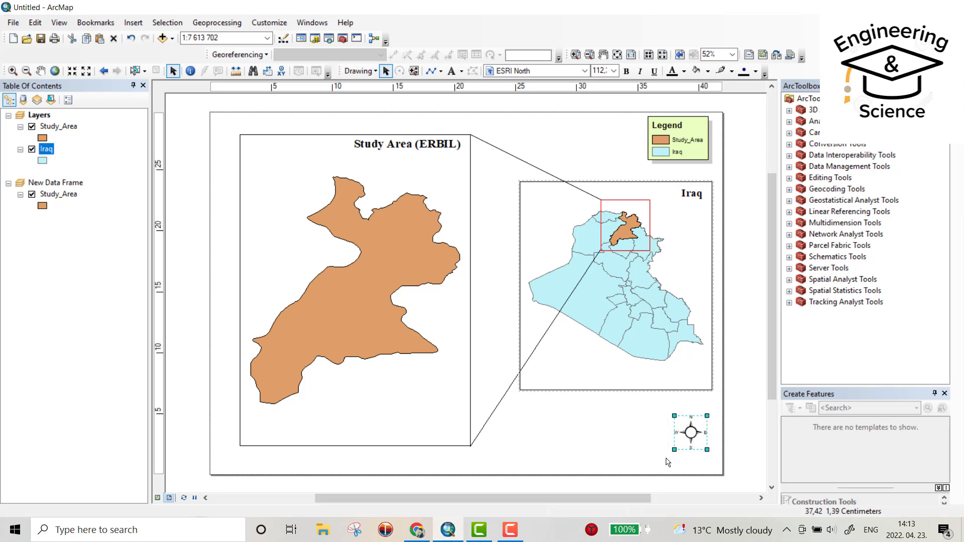
{"action": "mouse_move", "coordinate": [673, 450]}
{"action": "left_mouse_down"}
{"action": "mouse_move", "coordinate": [663, 461]}
{"action": "mouse_move", "coordinate": [682, 440]}
{"action": "left_mouse_up"}
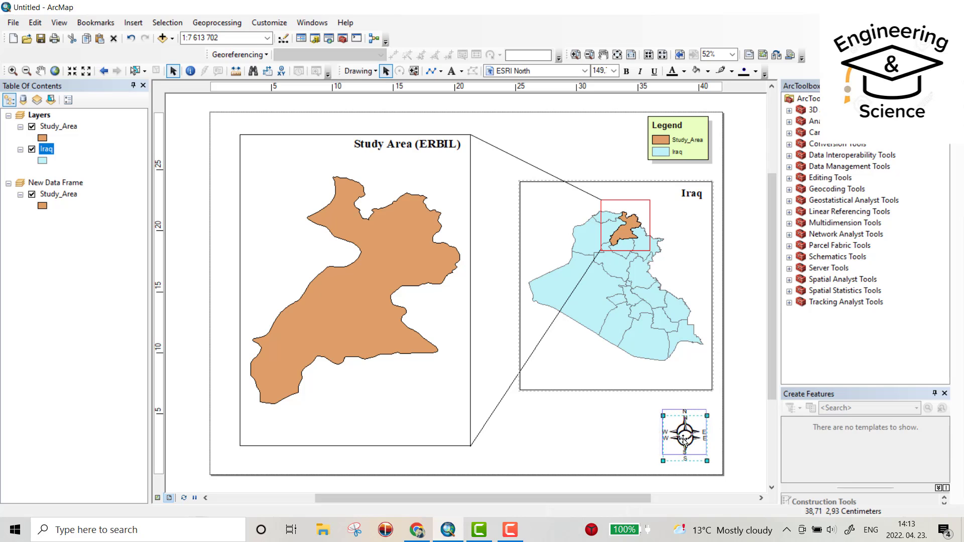
Add a Scale Line 2 Metric scale bar along the bottom of the Iraq inset.
{"action": "left_click", "coordinate": [490, 433]}
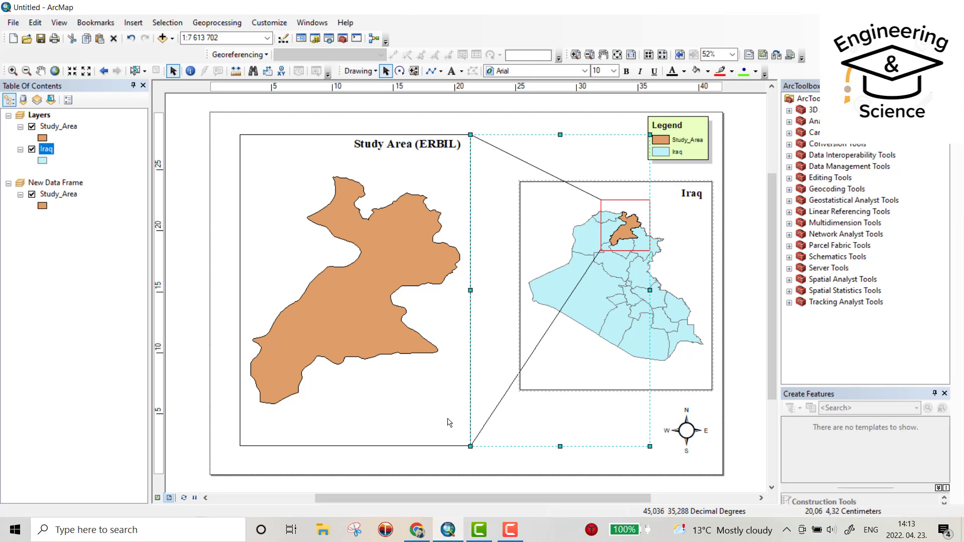
{"action": "left_click", "coordinate": [131, 23]}
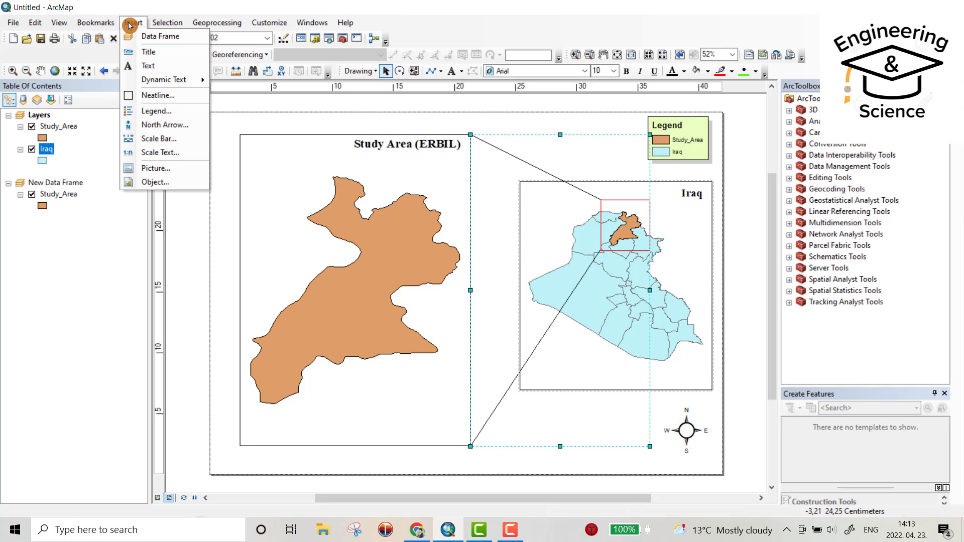
{"action": "left_click", "coordinate": [158, 139]}
{"action": "scroll", "coordinate": [94, 177], "scroll_direction": "down", "scroll_amount": 3}
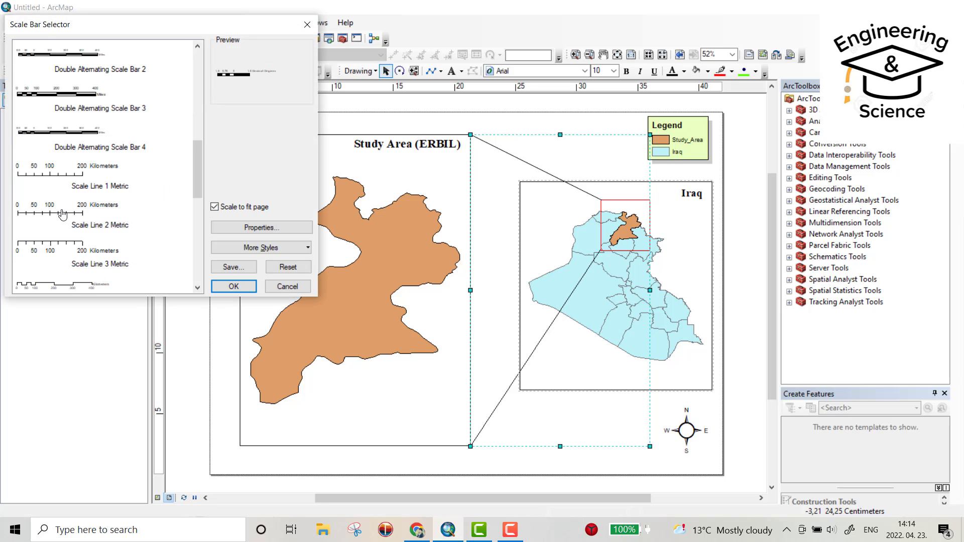
{"action": "left_click", "coordinate": [100, 215]}
{"action": "left_click", "coordinate": [230, 286]}
{"action": "mouse_move", "coordinate": [452, 302]}
{"action": "left_mouse_down"}
{"action": "mouse_move", "coordinate": [594, 368]}
{"action": "mouse_move", "coordinate": [693, 378]}
{"action": "mouse_move", "coordinate": [636, 379]}
{"action": "left_mouse_up"}
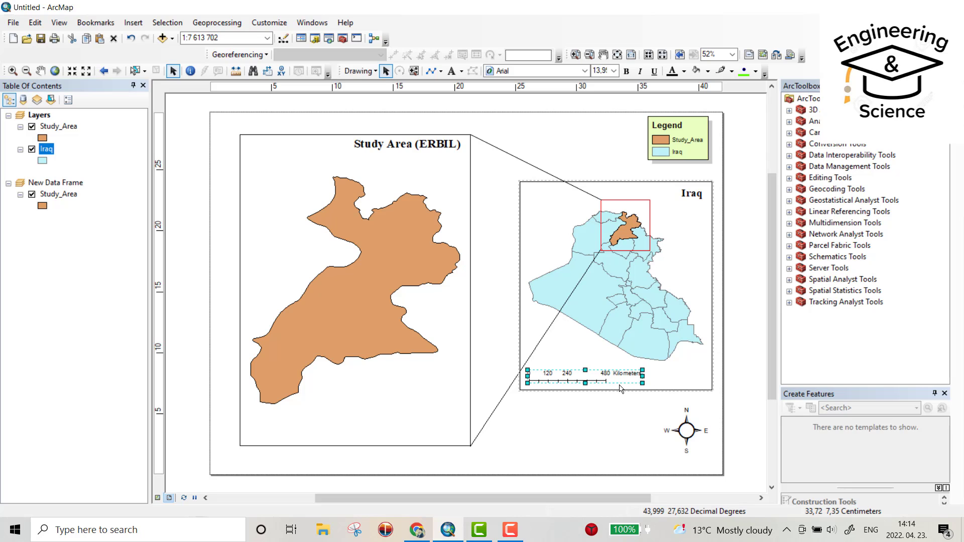
{"action": "left_click", "coordinate": [659, 379]}
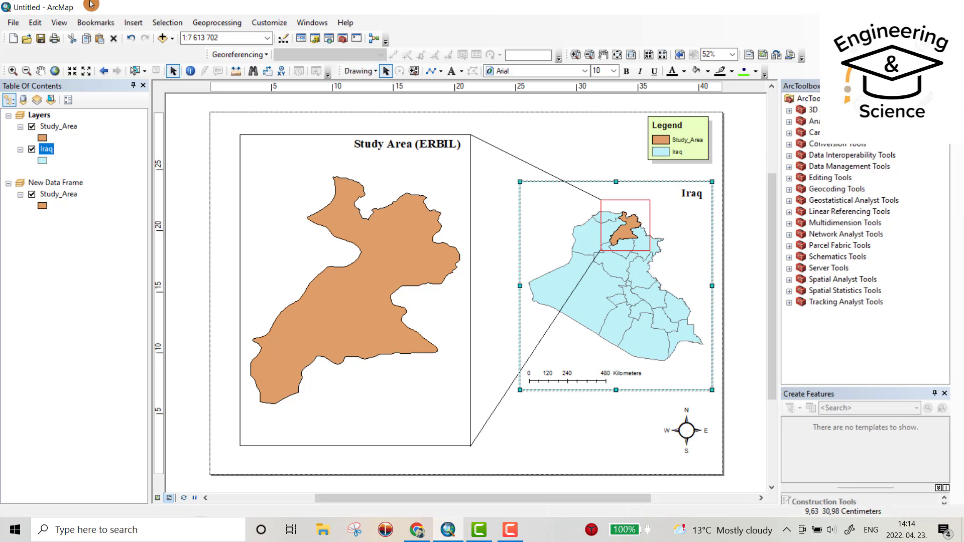
Add a '1 cm = 76 km' scale text above the inset's scale bar.
{"action": "left_click", "coordinate": [133, 22]}
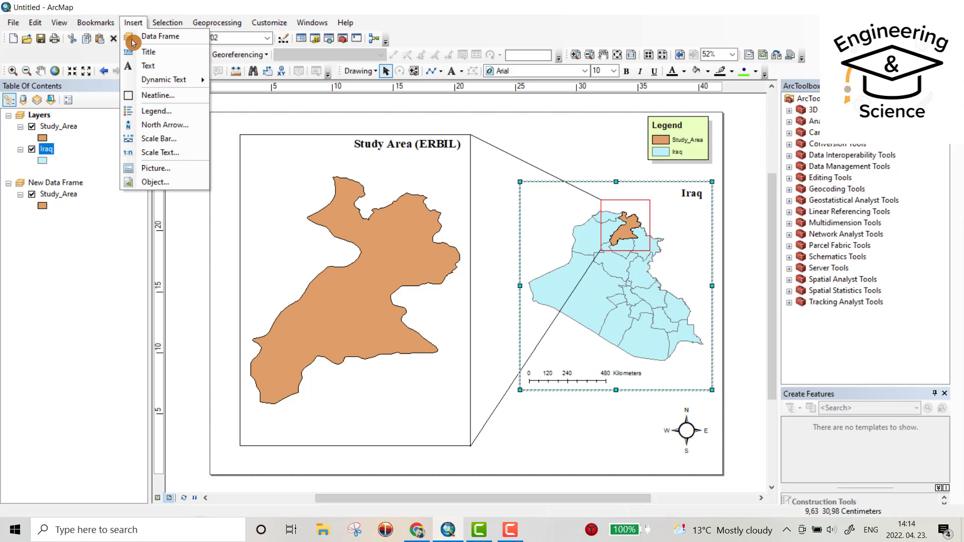
{"action": "left_click", "coordinate": [160, 152]}
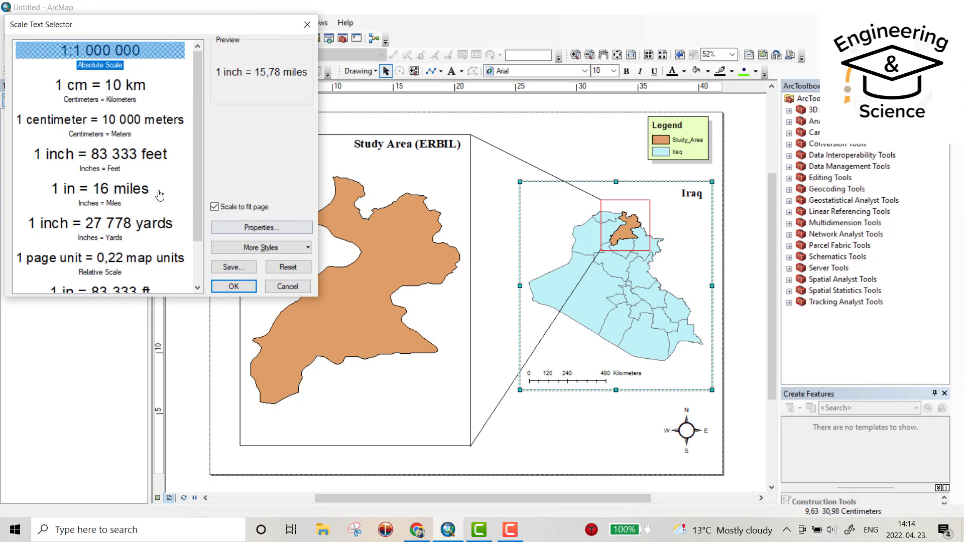
{"action": "left_click", "coordinate": [102, 90]}
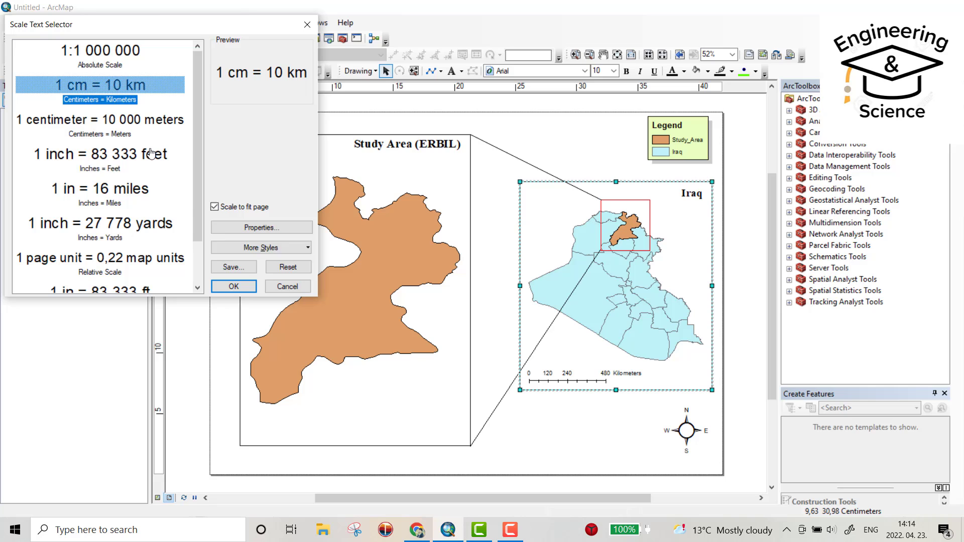
{"action": "left_click", "coordinate": [233, 286]}
{"action": "left_click_drag", "start_coordinate": [411, 297], "coordinate": [561, 359]}
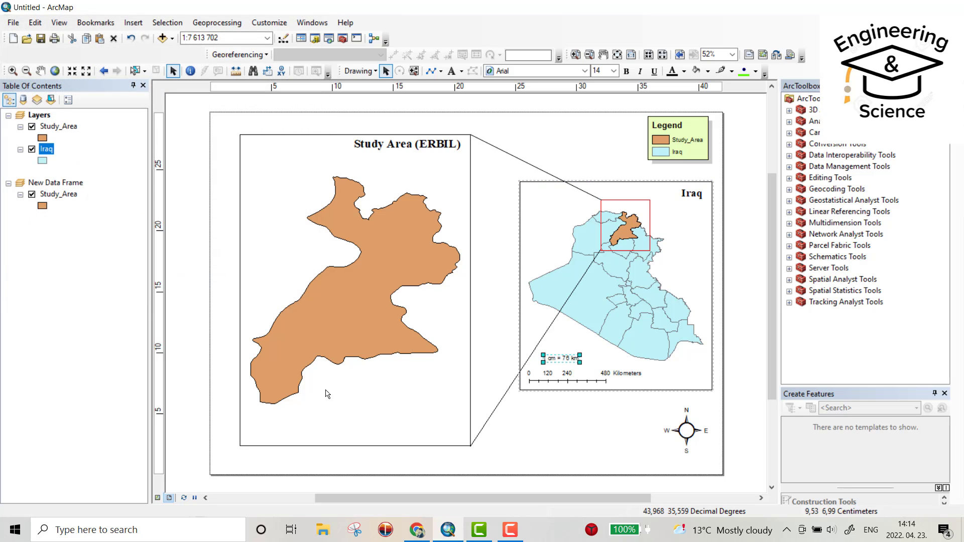
Add a metric scale line bar below the Erbil study area polygon.
{"action": "left_click", "coordinate": [291, 176]}
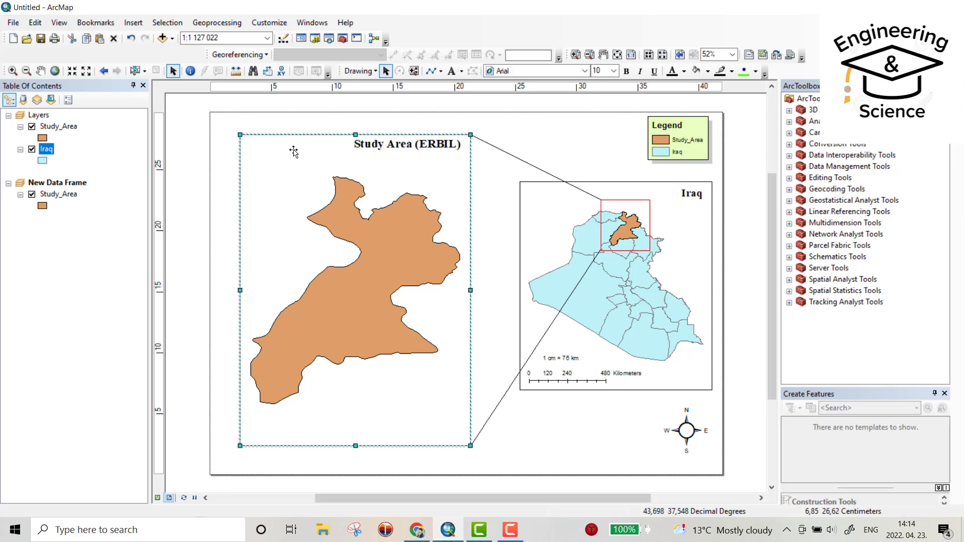
{"action": "left_click", "coordinate": [133, 22]}
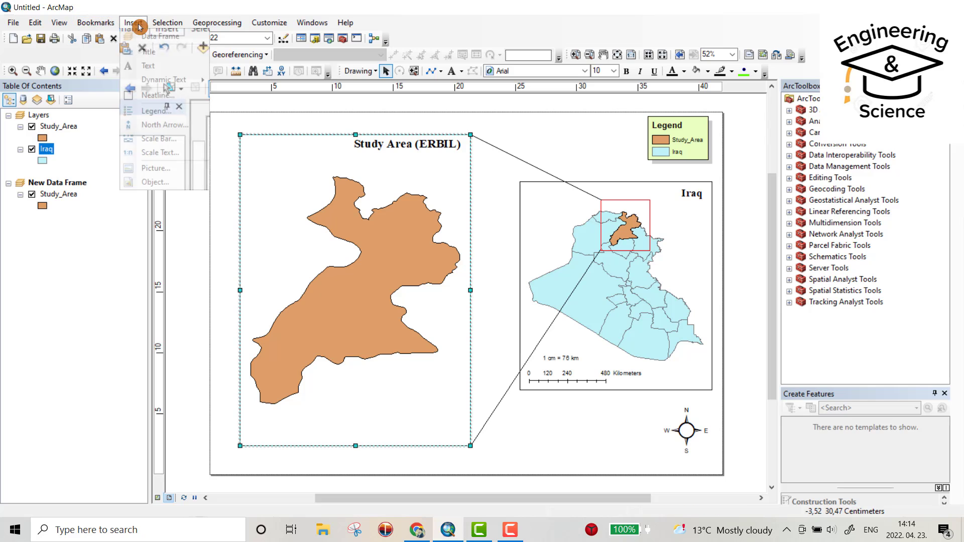
{"action": "left_click", "coordinate": [158, 138]}
{"action": "left_click", "coordinate": [65, 168]}
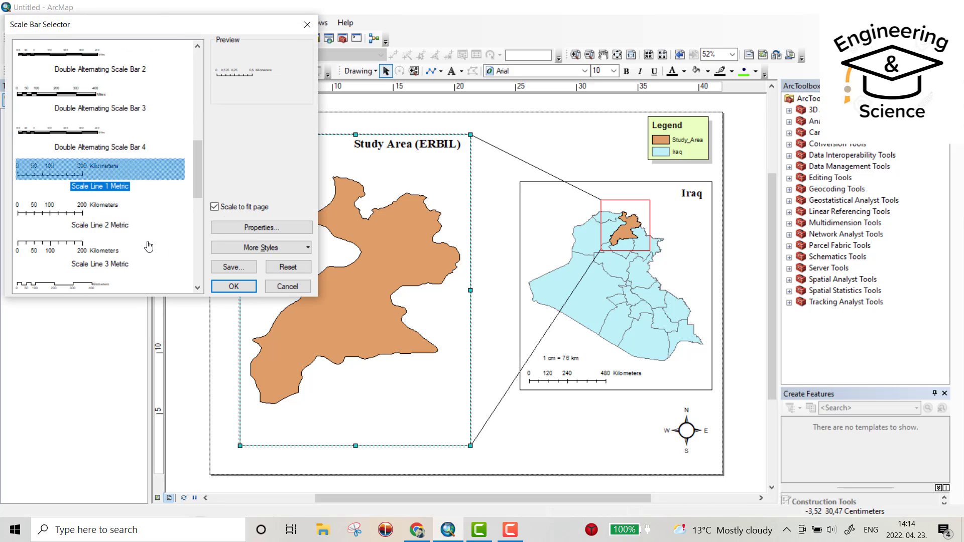
{"action": "left_click", "coordinate": [231, 286]}
{"action": "left_click_drag", "start_coordinate": [443, 300], "coordinate": [346, 427]}
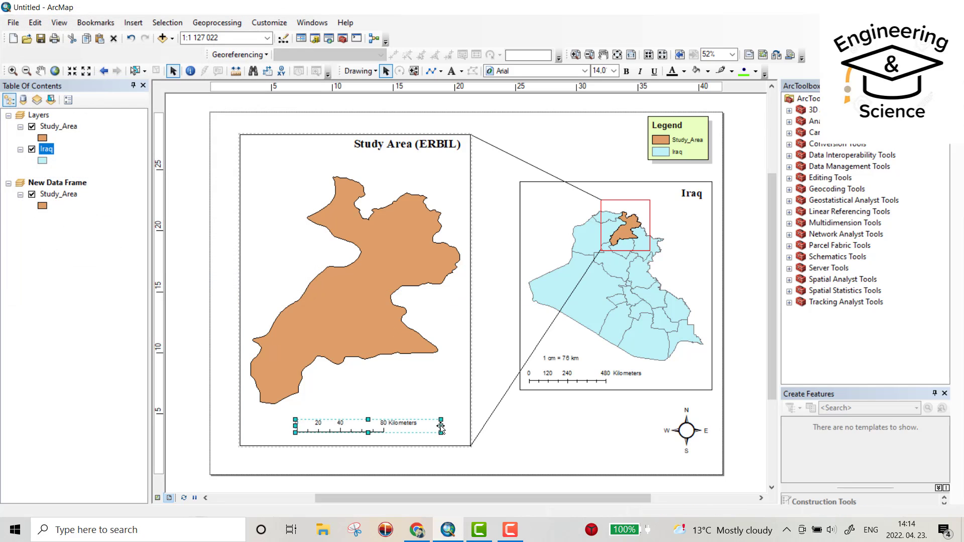
Add a '1 cm = 11 km' scale text just above the study area scale bar.
{"action": "left_click", "coordinate": [391, 399]}
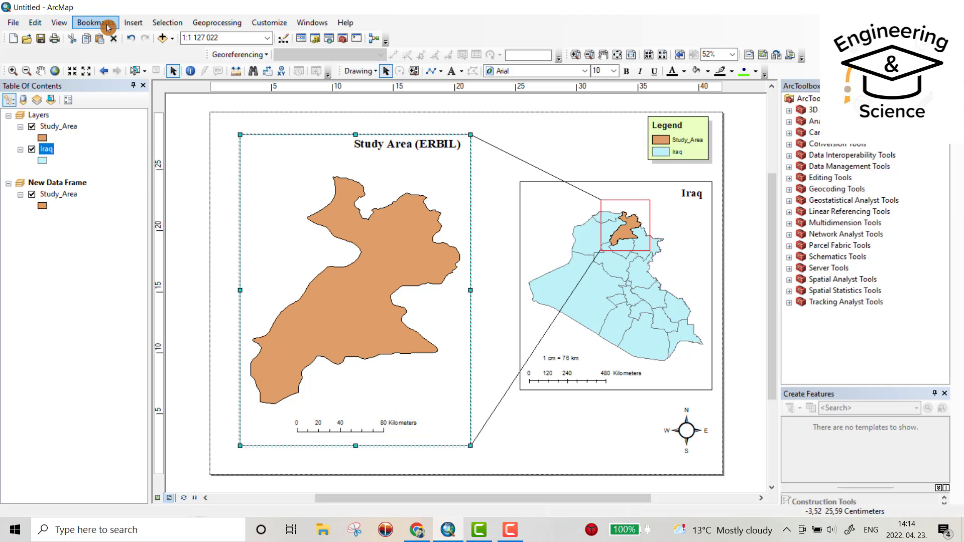
{"action": "left_click", "coordinate": [134, 22]}
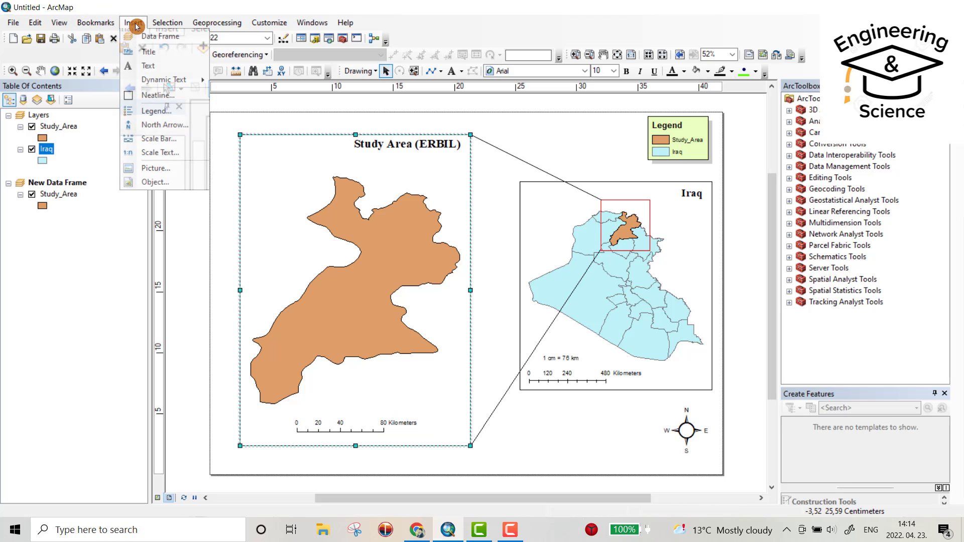
{"action": "left_click", "coordinate": [159, 153]}
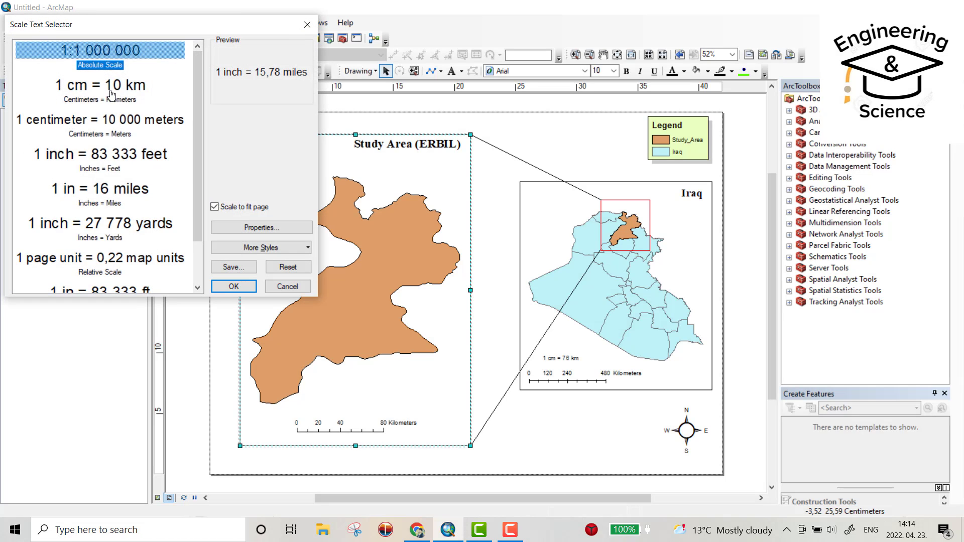
{"action": "left_click", "coordinate": [111, 89]}
{"action": "left_click", "coordinate": [233, 286]}
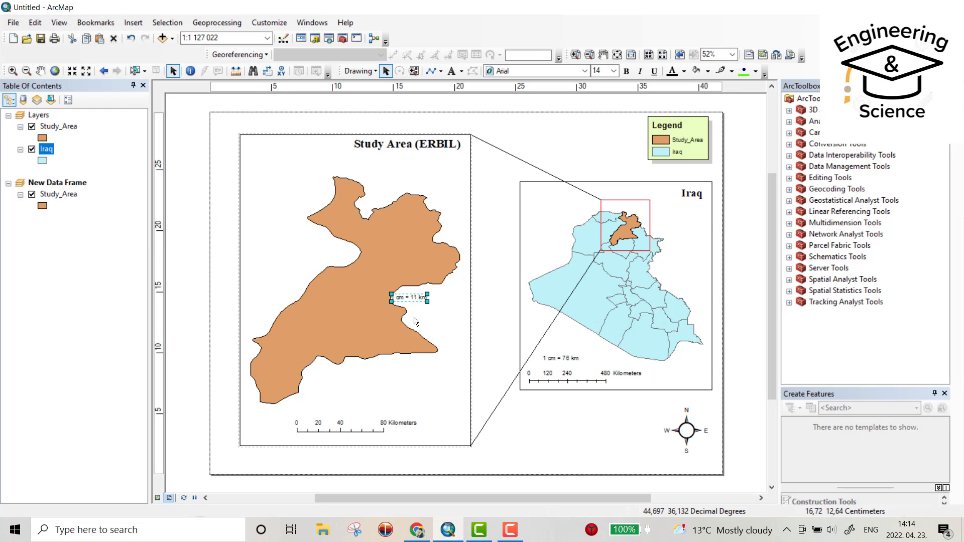
{"action": "left_click_drag", "start_coordinate": [415, 299], "coordinate": [344, 407]}
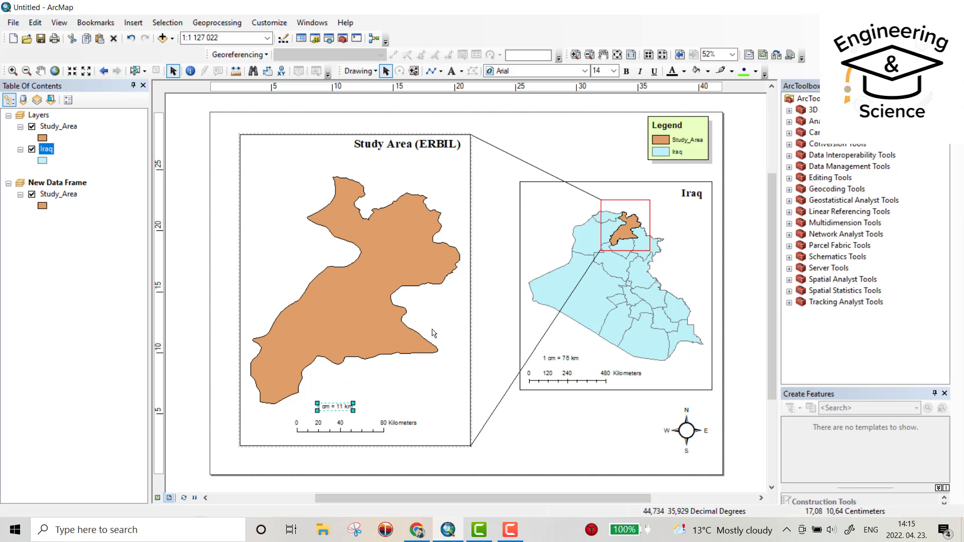
{"action": "left_click", "coordinate": [541, 136]}
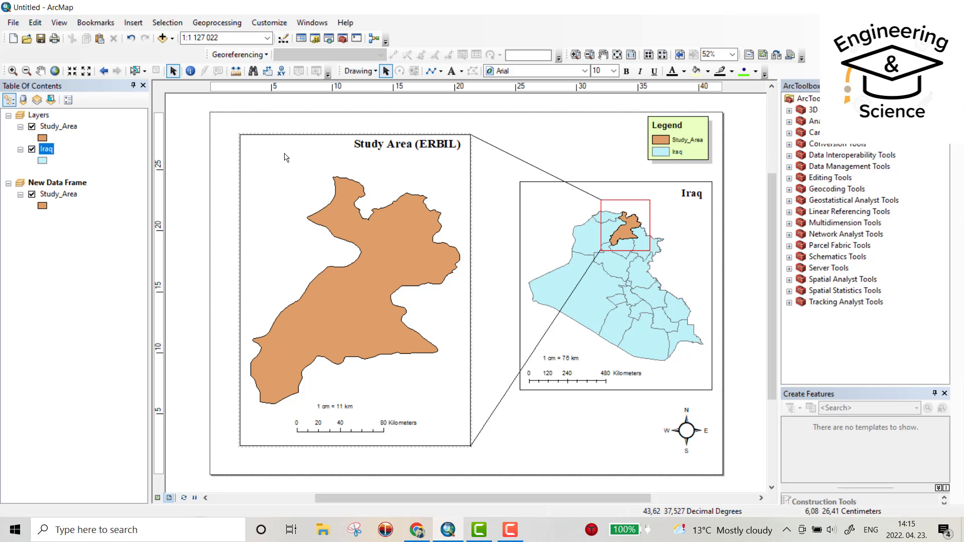
Give the Study Area (ERBIL) frame a graticule showing only tick marks and labels.
{"action": "left_click", "coordinate": [289, 136]}
{"action": "left_click", "coordinate": [136, 24]}
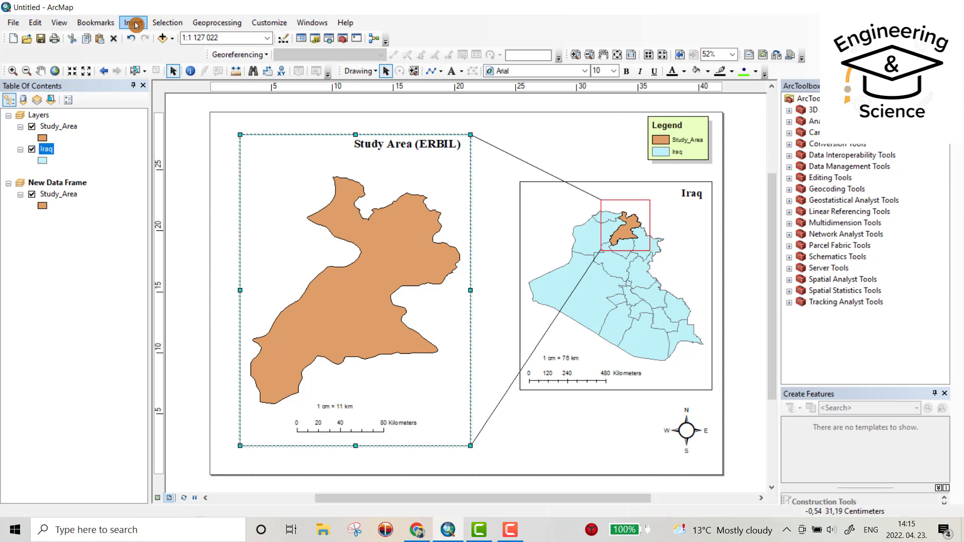
{"action": "right_click", "coordinate": [301, 155]}
{"action": "left_click", "coordinate": [340, 395]}
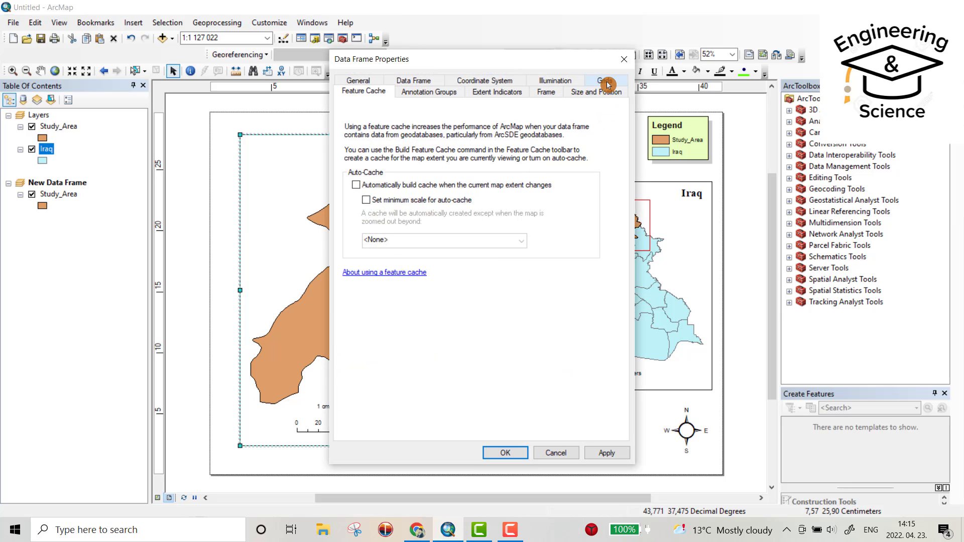
{"action": "left_click", "coordinate": [607, 81]}
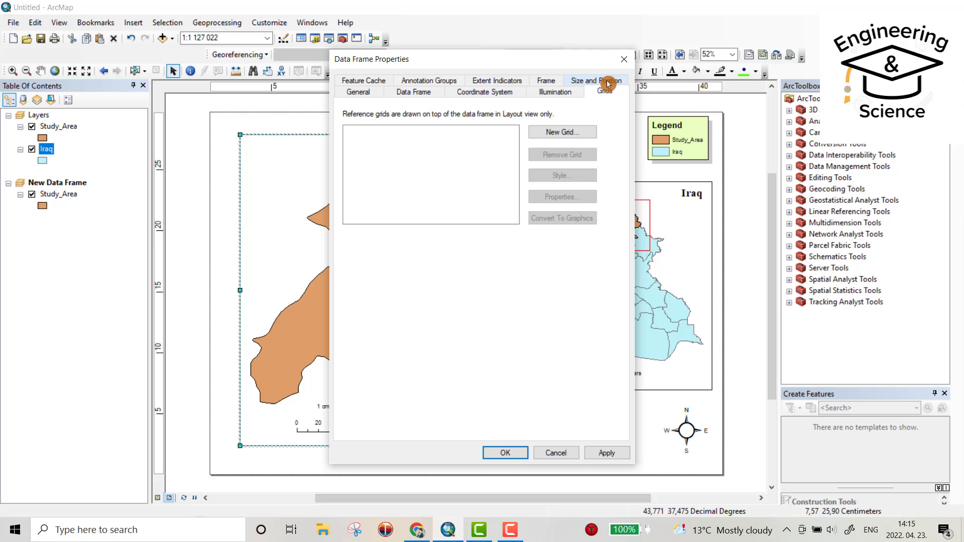
{"action": "left_click", "coordinate": [562, 132]}
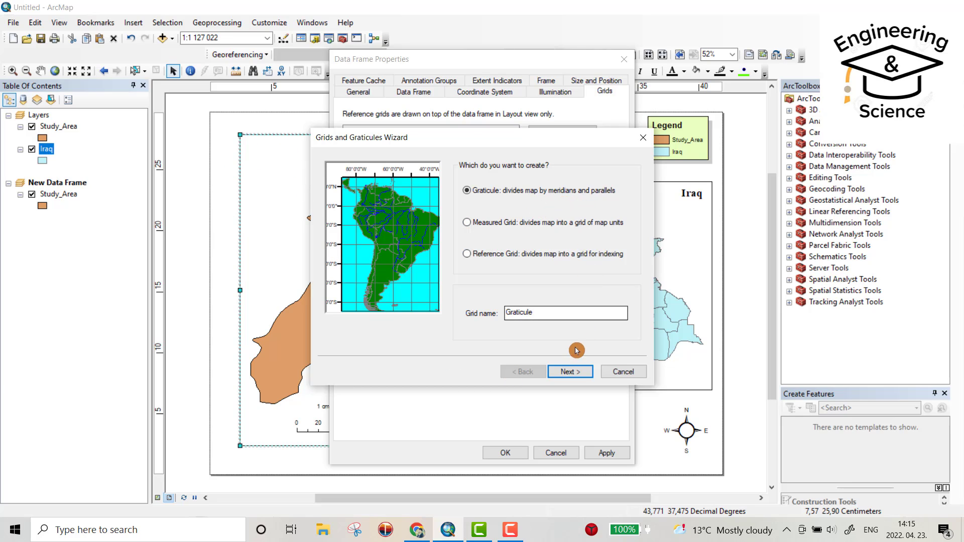
{"action": "left_click", "coordinate": [565, 373]}
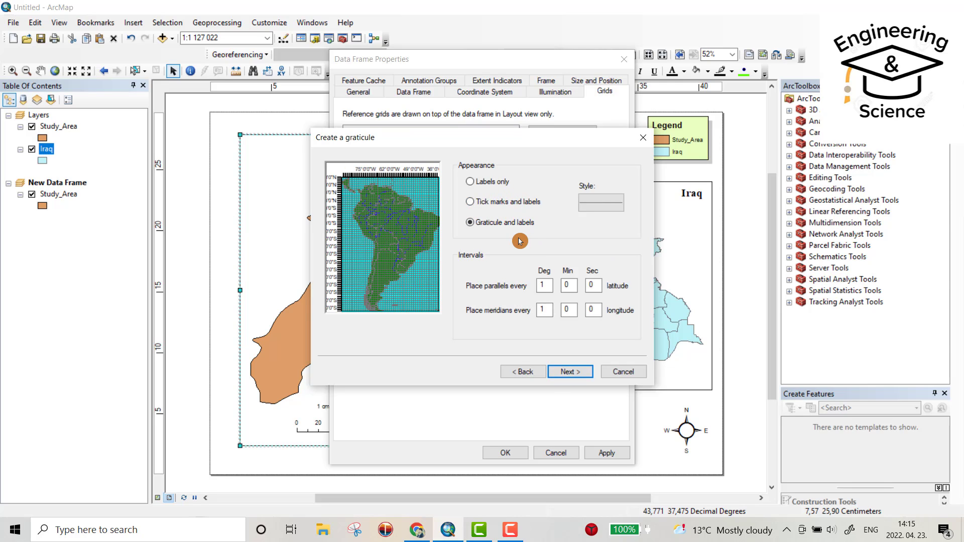
{"action": "left_click", "coordinate": [470, 202]}
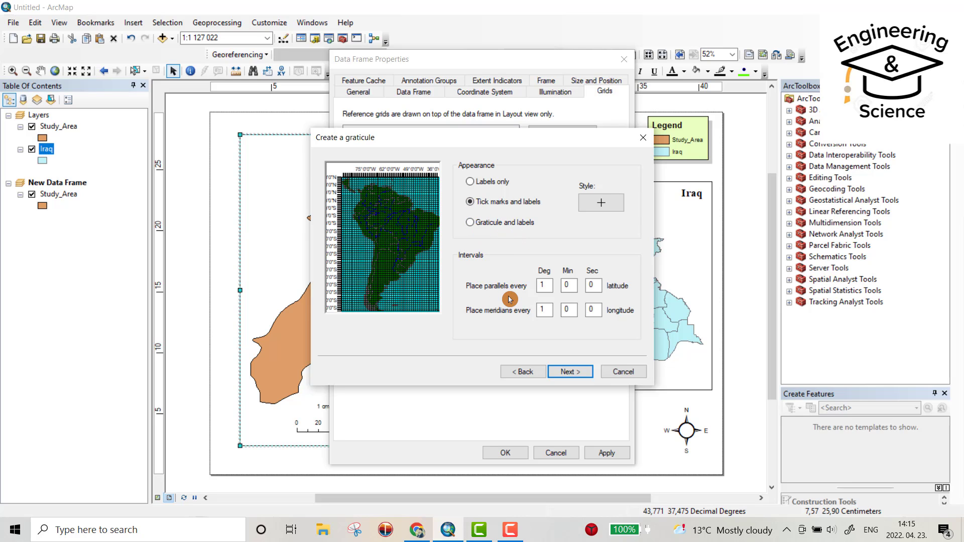
{"action": "left_click", "coordinate": [571, 375]}
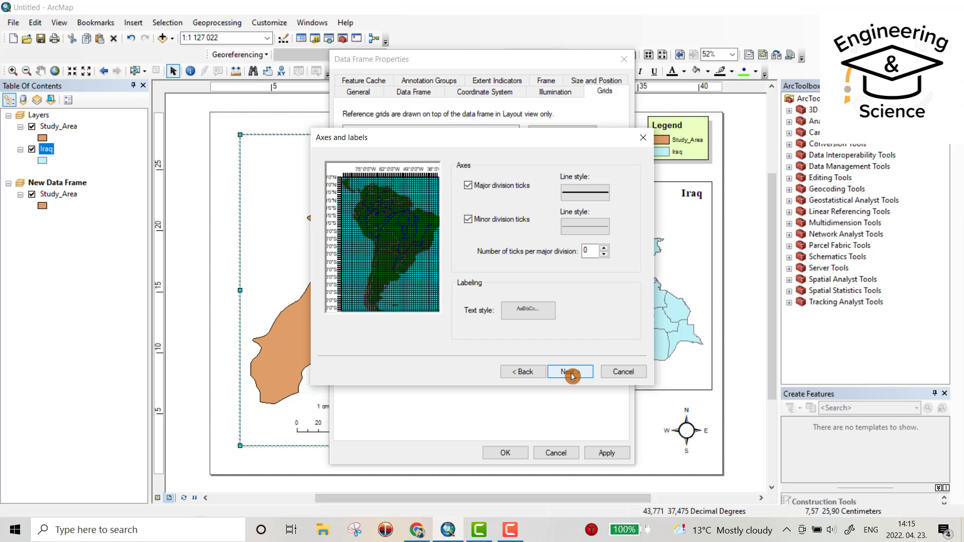
{"action": "left_click", "coordinate": [571, 375]}
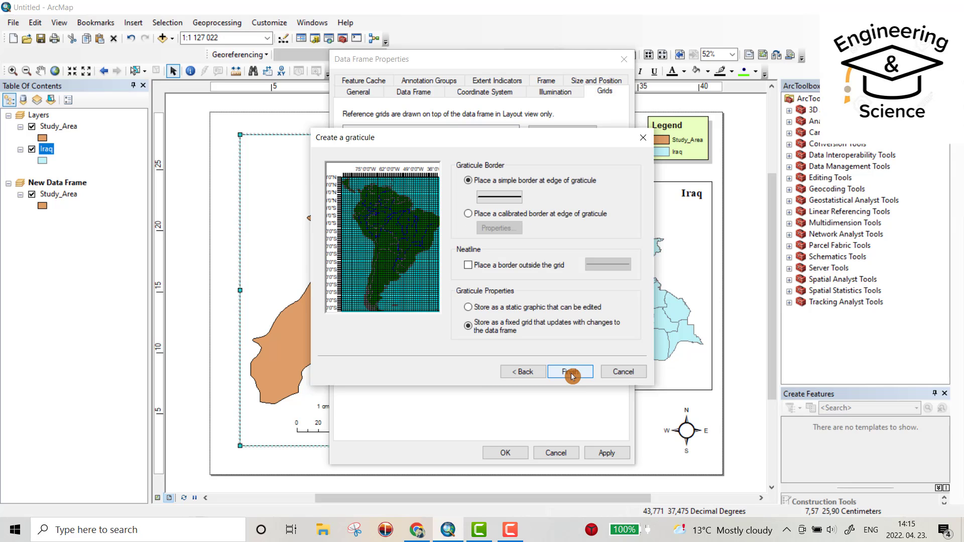
{"action": "left_click", "coordinate": [571, 372]}
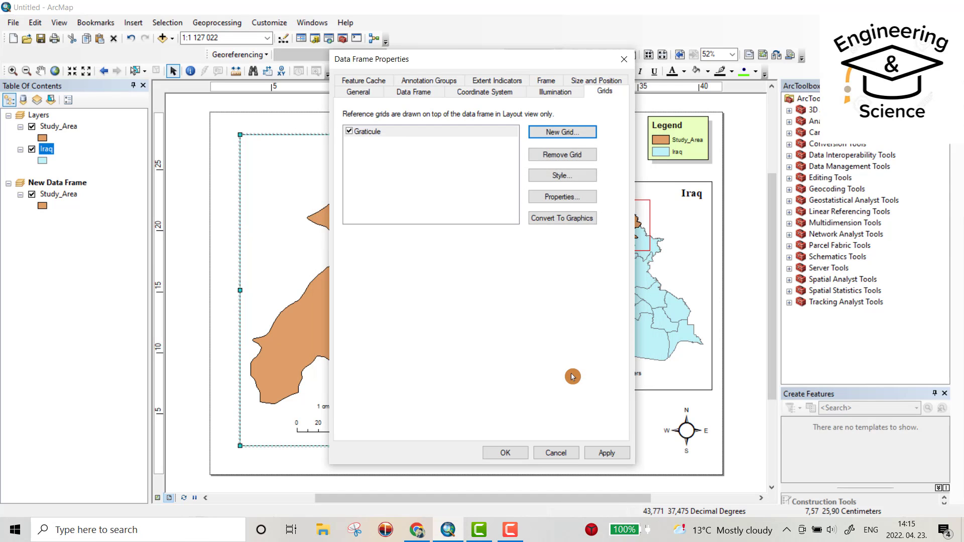
{"action": "left_click", "coordinate": [605, 453]}
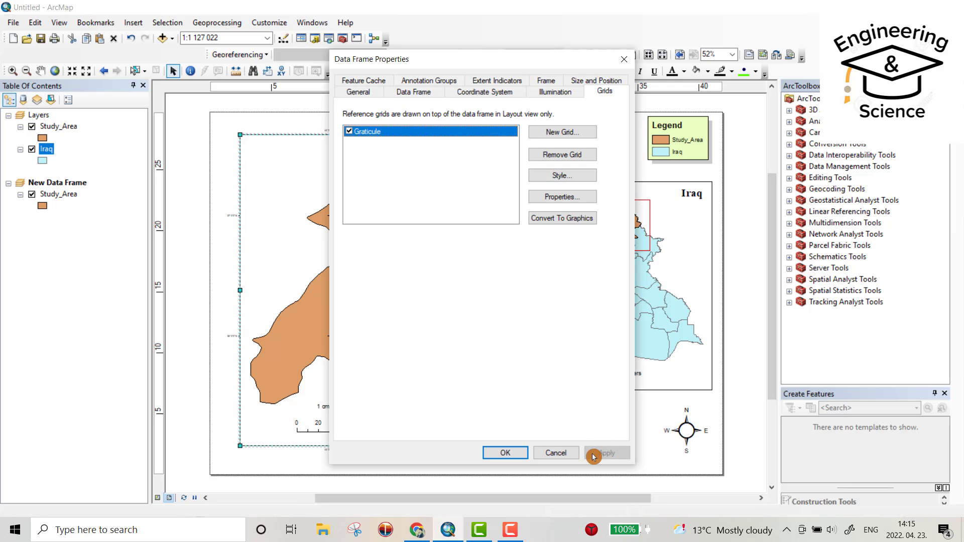
{"action": "left_click", "coordinate": [505, 453]}
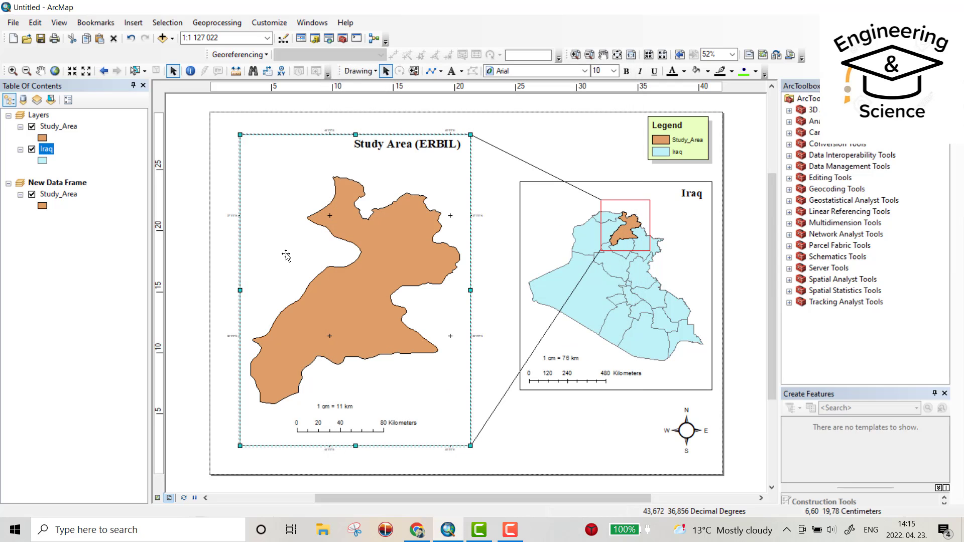
{"action": "scroll", "coordinate": [298, 209], "scroll_direction": "up", "scroll_amount": 3}
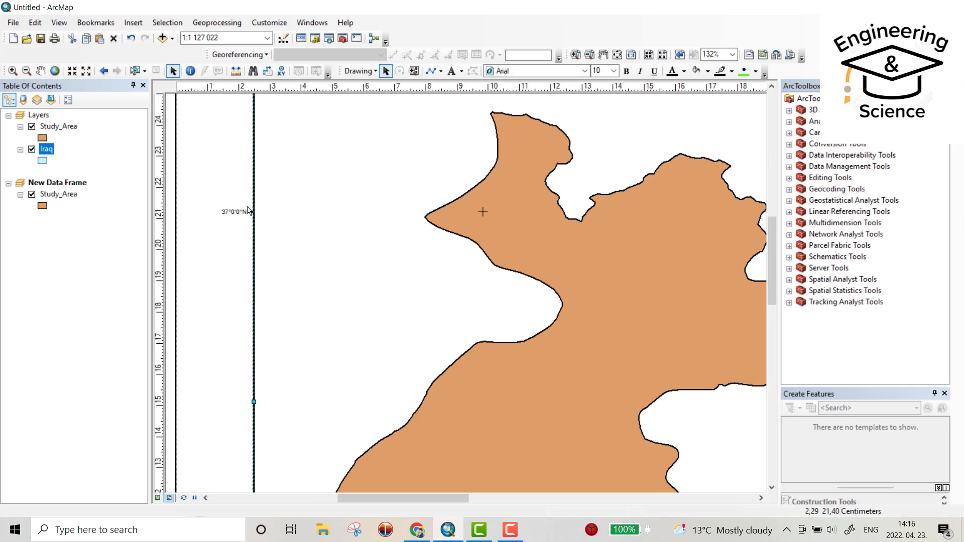
{"action": "scroll", "coordinate": [267, 207], "scroll_direction": "down", "scroll_amount": 3}
{"action": "scroll", "coordinate": [267, 208], "scroll_direction": "down", "scroll_amount": 2}
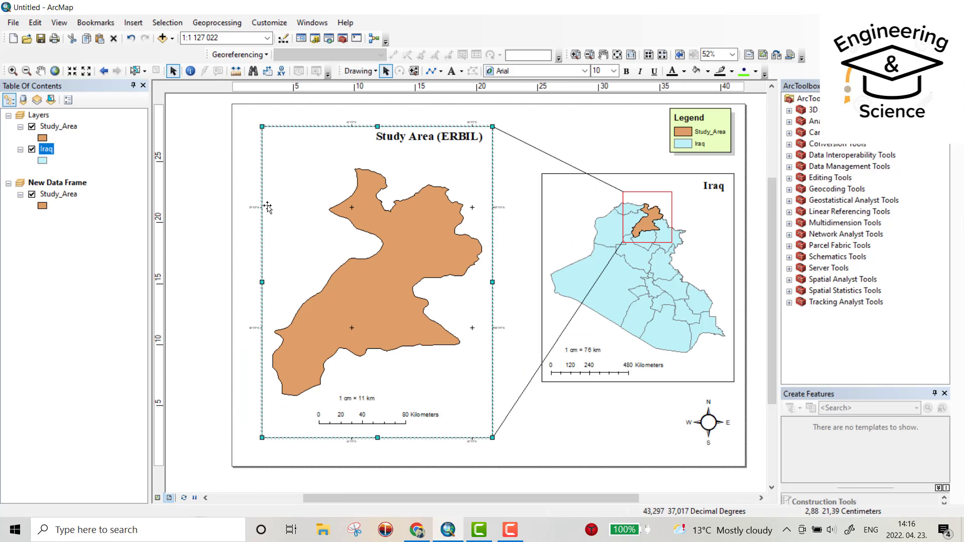
{"action": "scroll", "coordinate": [267, 208], "scroll_direction": "down", "scroll_amount": 1}
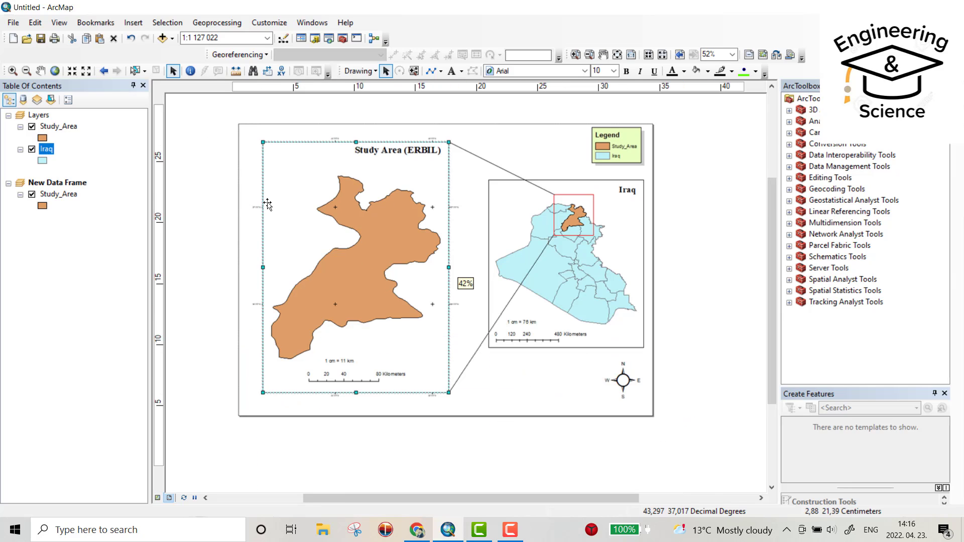
{"action": "right_click", "coordinate": [282, 162]}
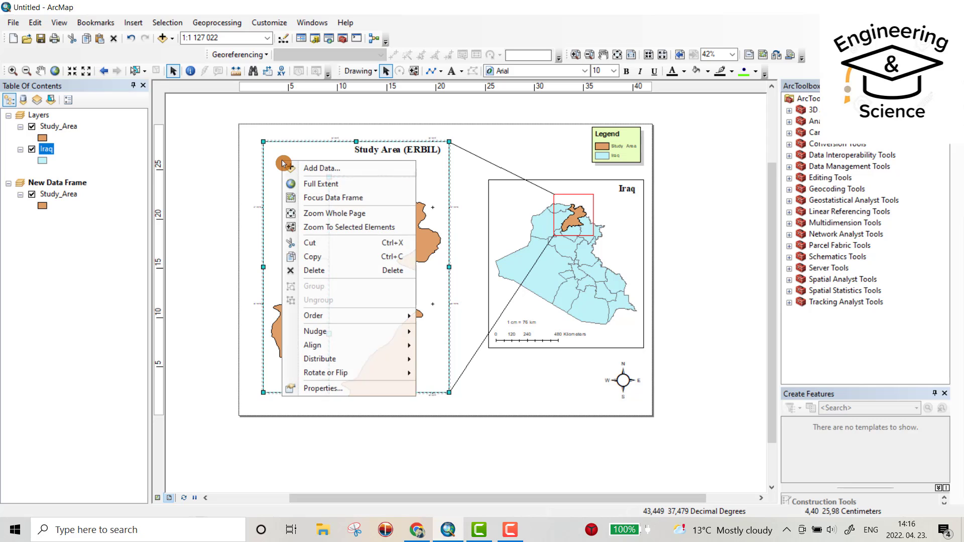
Edit the X and Y axis interval degrees of the Study Area graticule.
{"action": "left_click", "coordinate": [335, 386]}
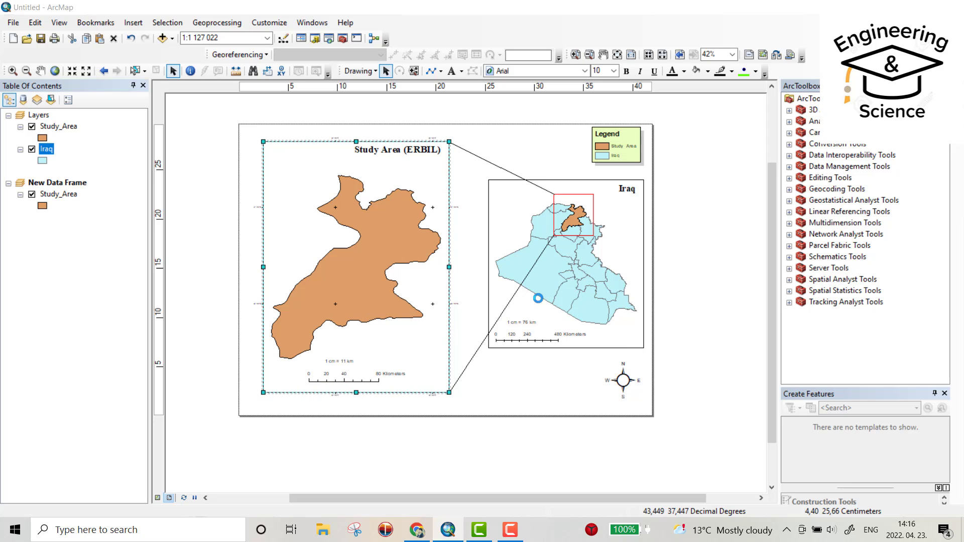
{"action": "left_click", "coordinate": [576, 211]}
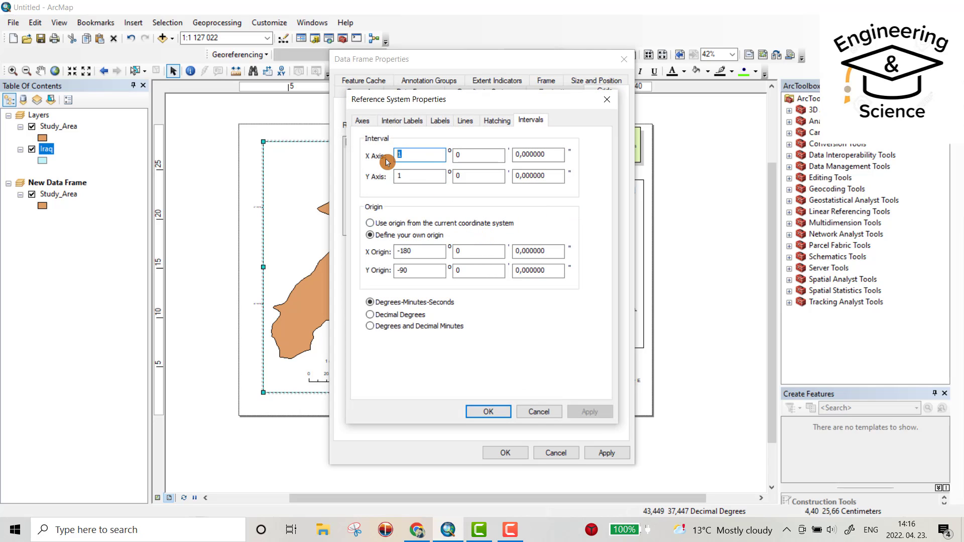
{"action": "key", "text": "BackSpace"}
{"action": "double_click", "coordinate": [401, 176]}
{"action": "left_click", "coordinate": [480, 171]}
{"action": "type", "text": "3"}
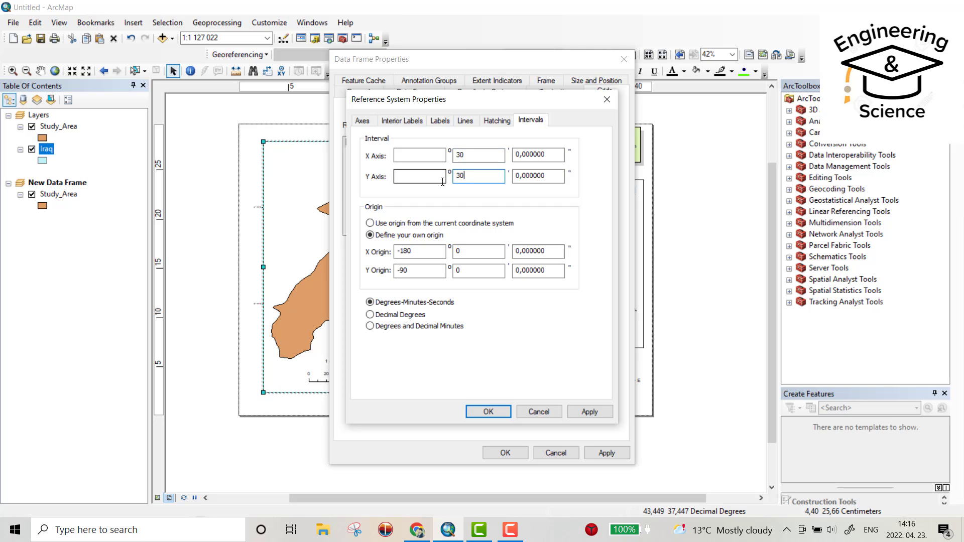
Make the graticule's left and right labels vertical at size 10, and apply.
{"action": "left_click", "coordinate": [440, 120]}
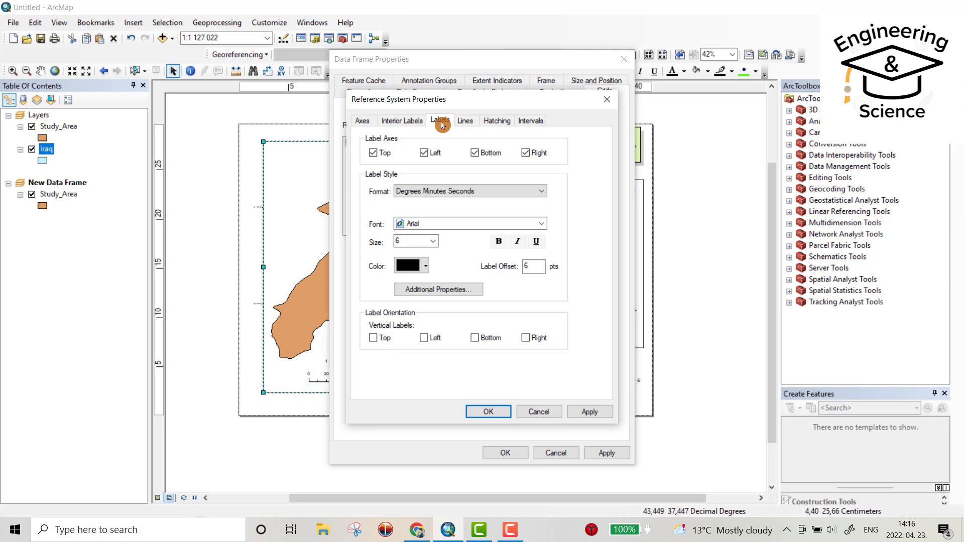
{"action": "left_click", "coordinate": [424, 338]}
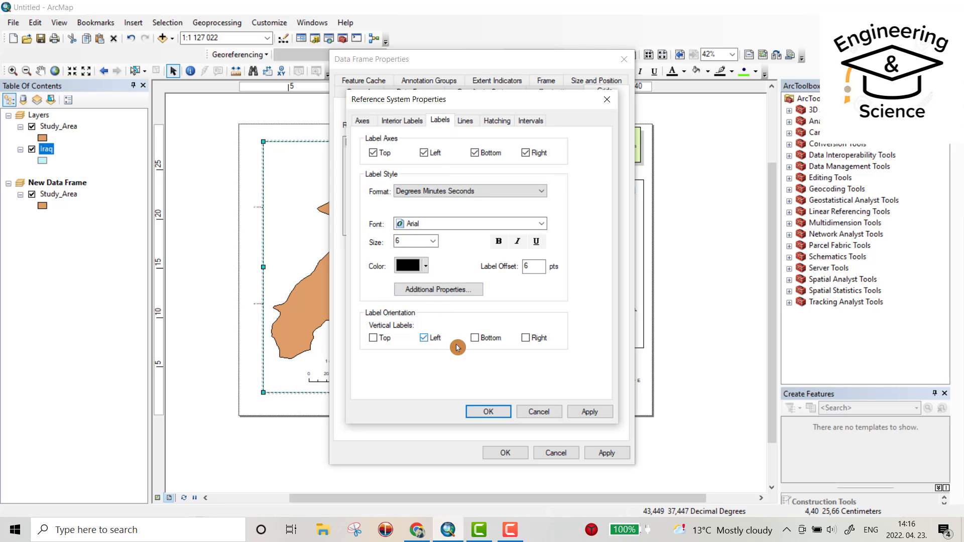
{"action": "left_click", "coordinate": [525, 337]}
{"action": "left_click", "coordinate": [431, 243]}
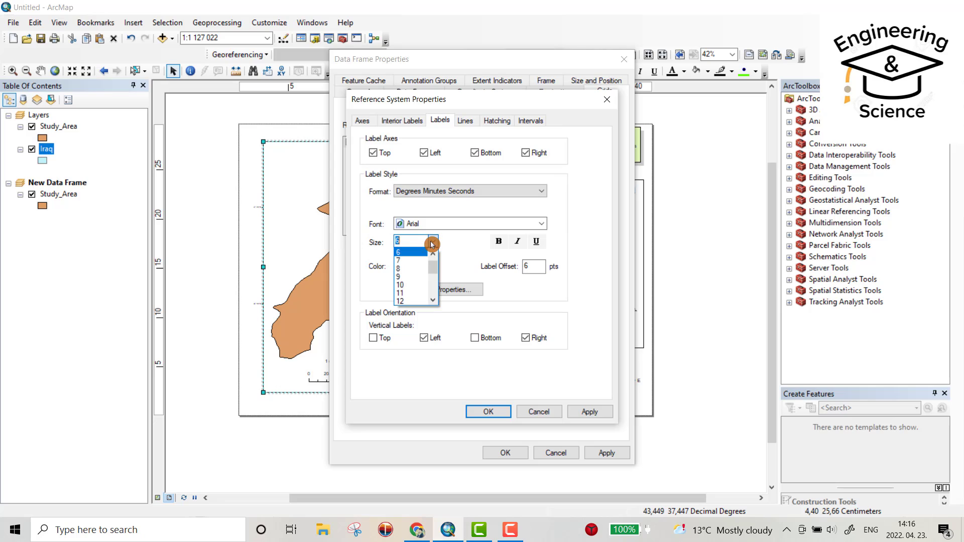
{"action": "left_click", "coordinate": [404, 285]}
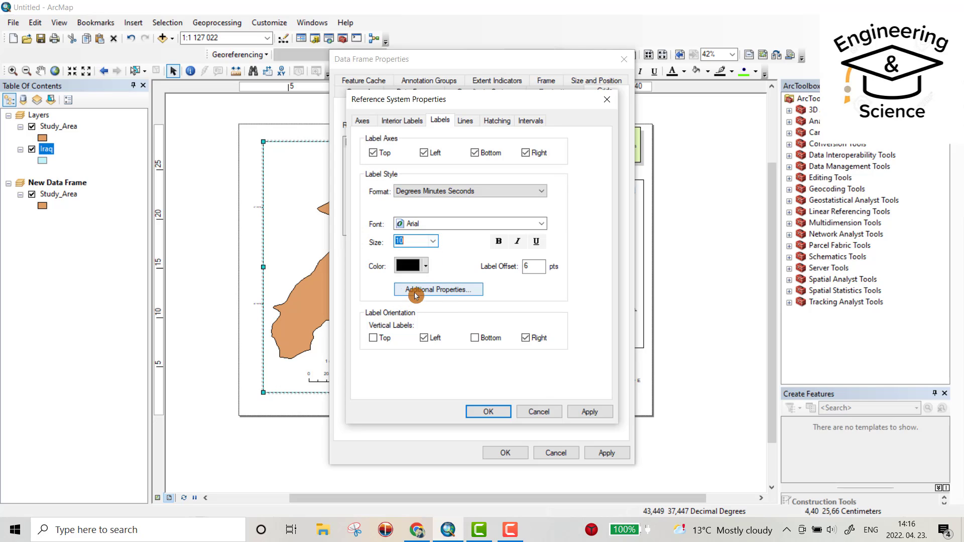
{"action": "left_click", "coordinate": [588, 411]}
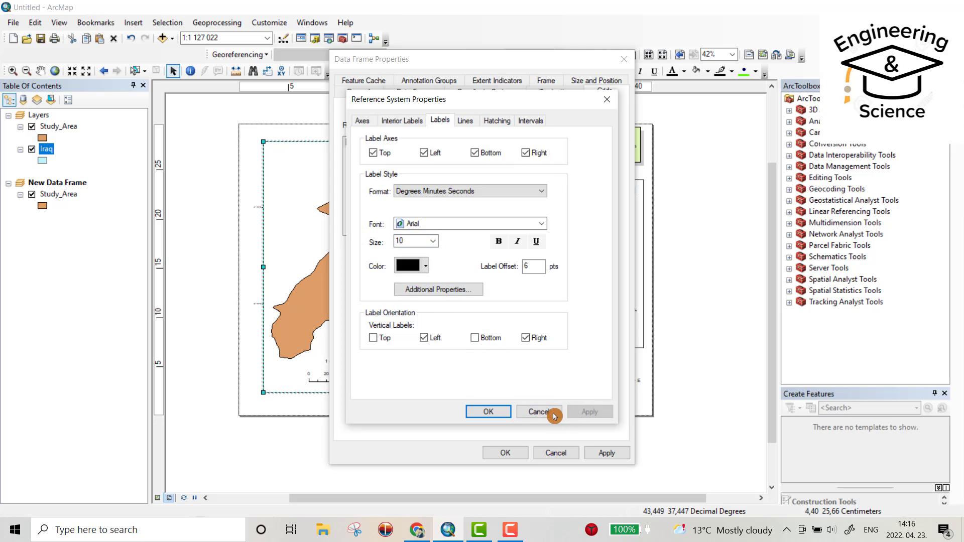
{"action": "left_click", "coordinate": [488, 413]}
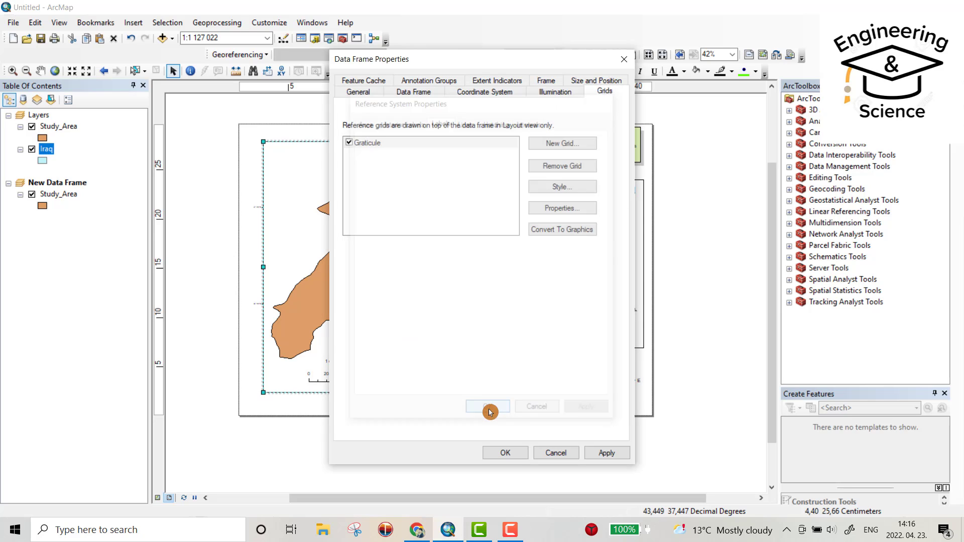
{"action": "left_click", "coordinate": [603, 454]}
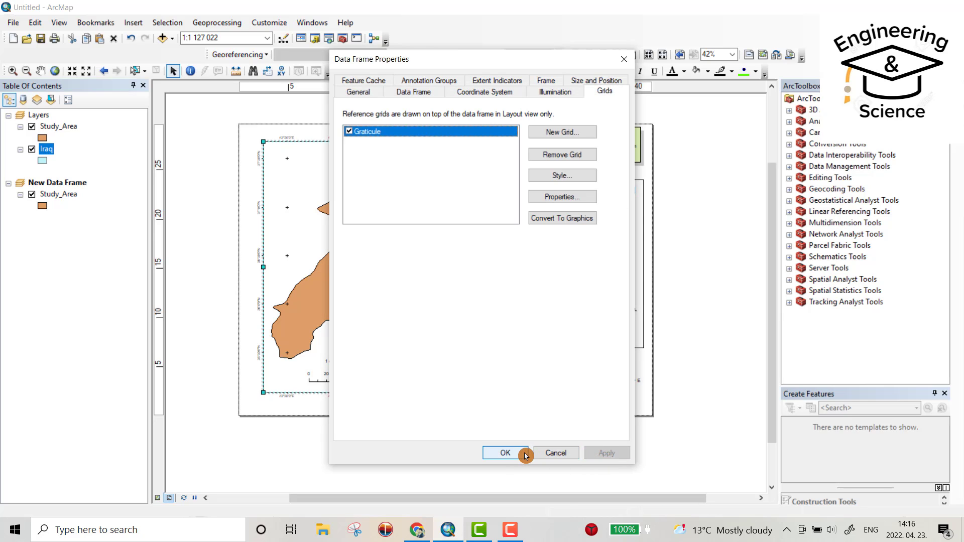
{"action": "left_click", "coordinate": [506, 452]}
{"action": "scroll", "coordinate": [350, 209], "scroll_direction": "down", "scroll_amount": 1}
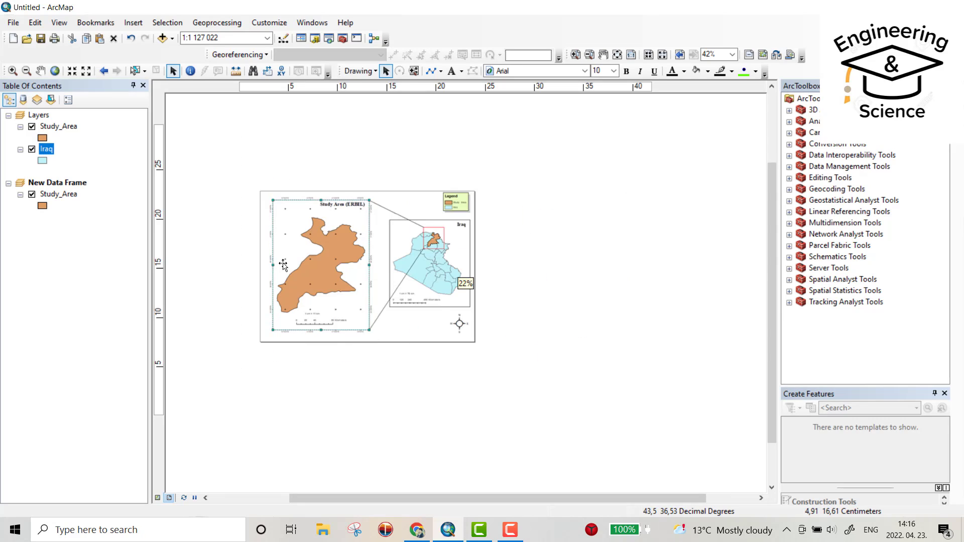
{"action": "scroll", "coordinate": [350, 209], "scroll_direction": "up", "scroll_amount": 3}
{"action": "scroll", "coordinate": [283, 264], "scroll_direction": "up", "scroll_amount": 2}
{"action": "scroll", "coordinate": [284, 265], "scroll_direction": "down", "scroll_amount": 2}
{"action": "scroll", "coordinate": [283, 264], "scroll_direction": "up", "scroll_amount": 2}
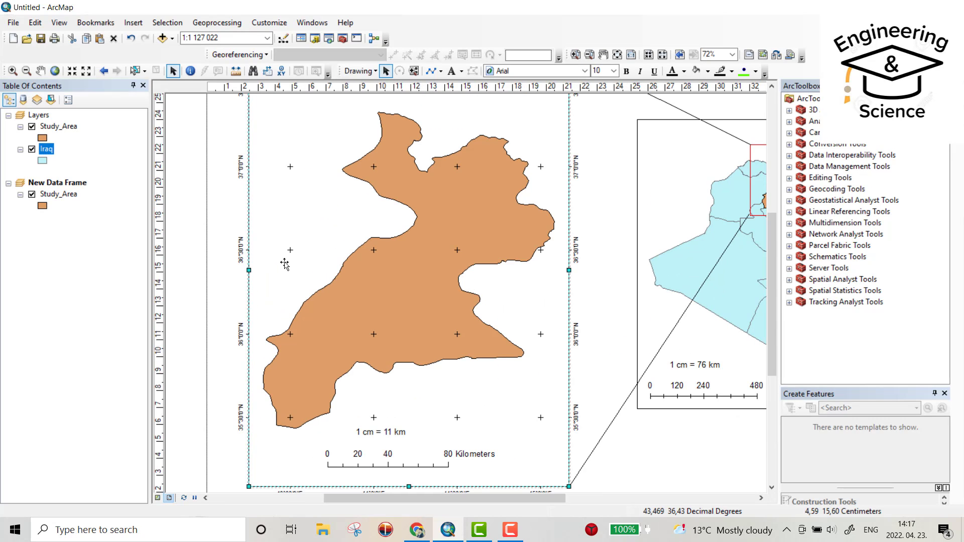
{"action": "scroll", "coordinate": [285, 264], "scroll_direction": "down", "scroll_amount": 2}
Bring up the context menu of the Study Area data frame.
{"action": "right_click", "coordinate": [406, 345]}
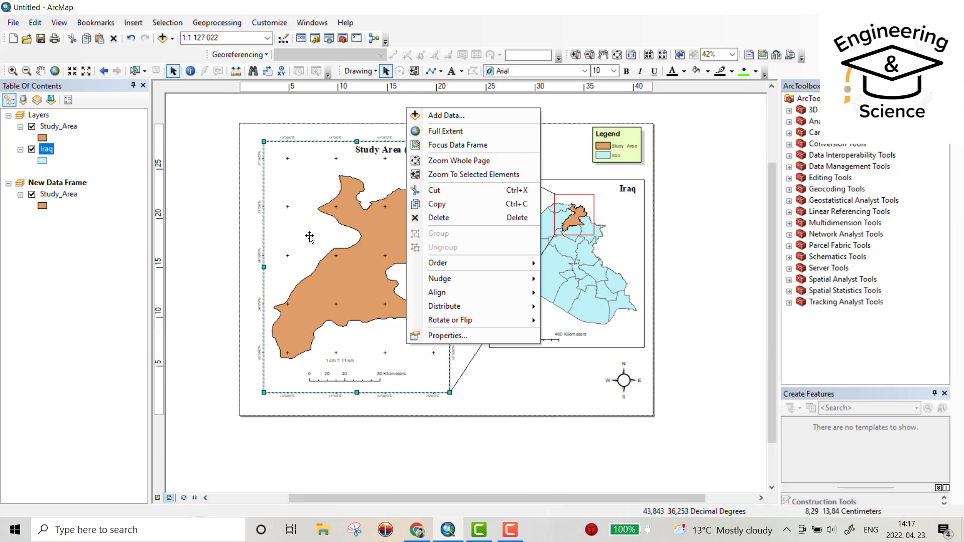
Set the Study Area graticule to 'Do not show lines or ticks' and apply.
{"action": "left_click", "coordinate": [460, 338]}
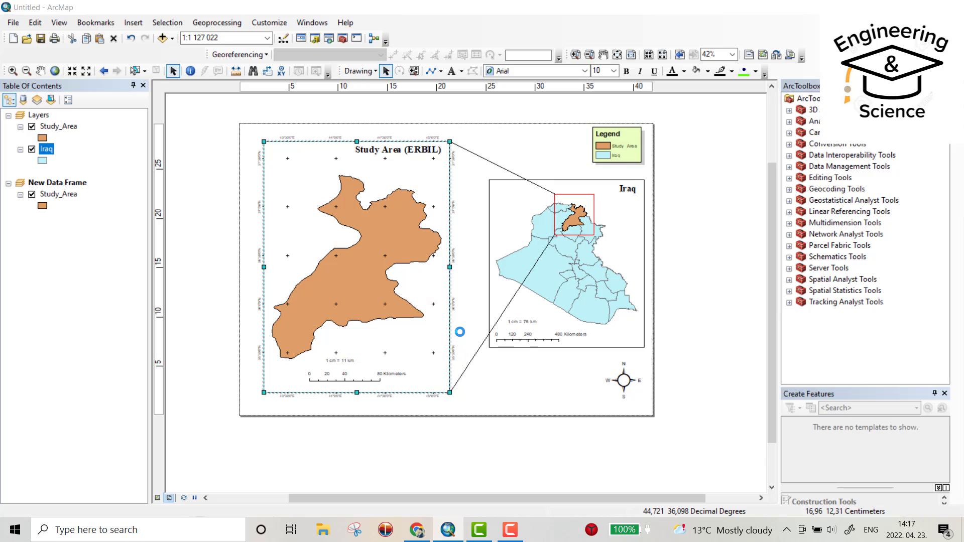
{"action": "double_click", "coordinate": [368, 142]}
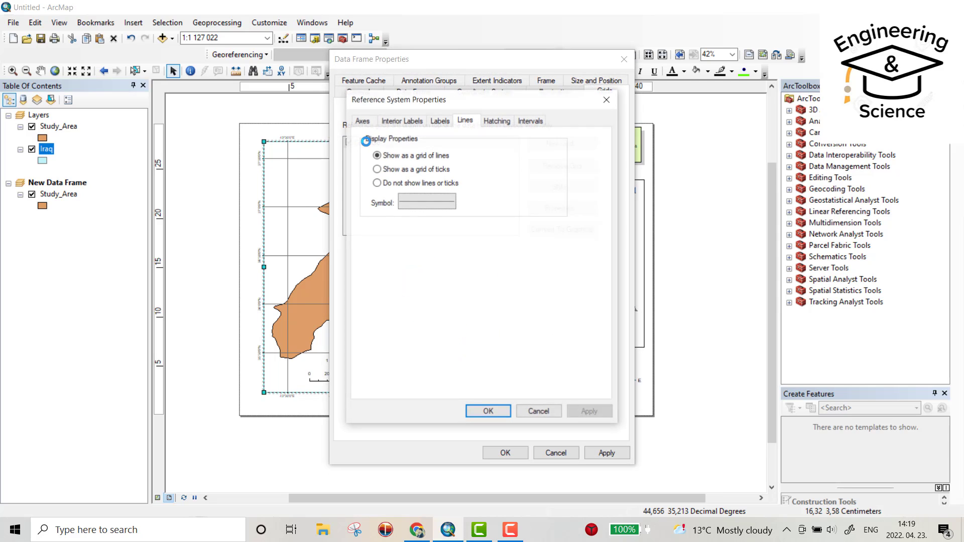
{"action": "left_click", "coordinate": [376, 183]}
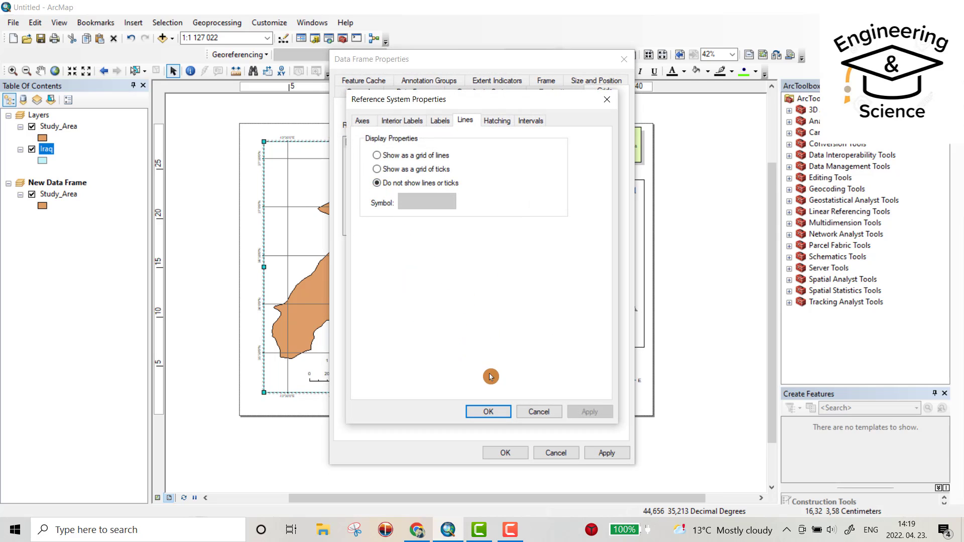
{"action": "left_click", "coordinate": [488, 411]}
{"action": "left_click", "coordinate": [601, 453]}
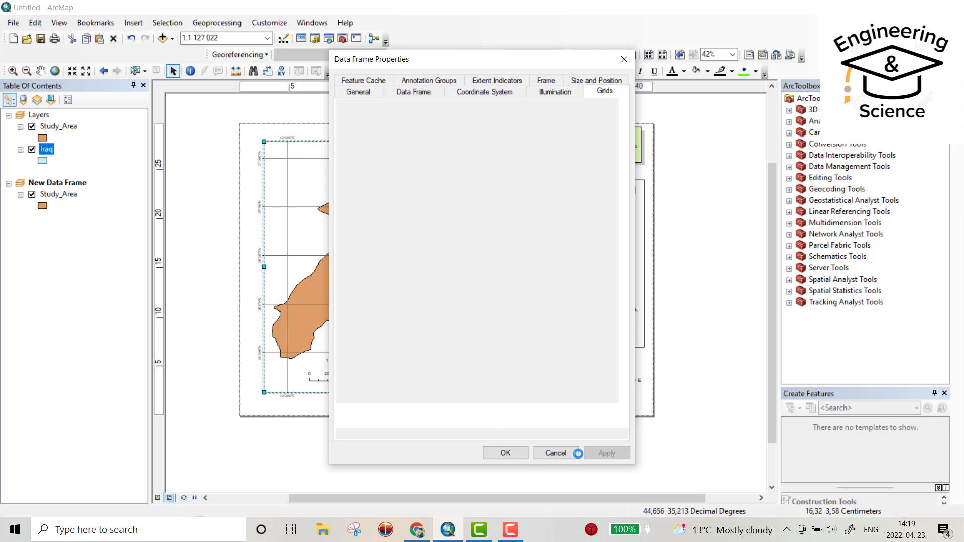
{"action": "left_click", "coordinate": [502, 453]}
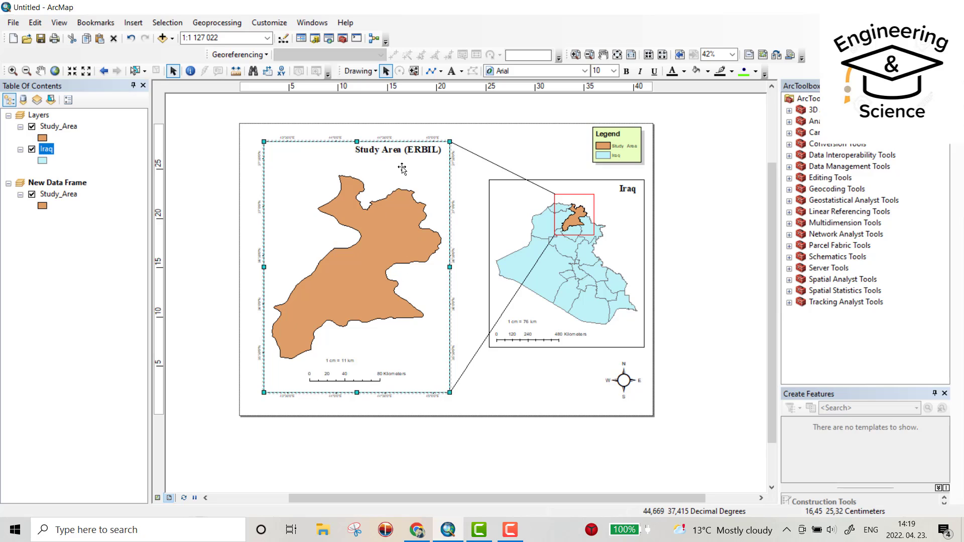
{"action": "scroll", "coordinate": [403, 170], "scroll_direction": "down", "scroll_amount": 1}
{"action": "scroll", "coordinate": [403, 169], "scroll_direction": "up", "scroll_amount": 1}
{"action": "scroll", "coordinate": [403, 170], "scroll_direction": "up", "scroll_amount": 2}
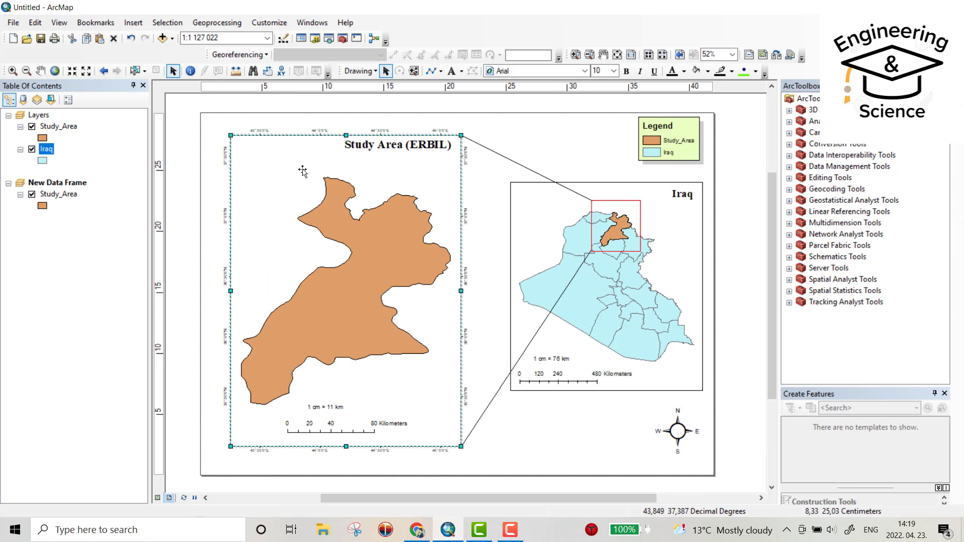
{"action": "scroll", "coordinate": [306, 141], "scroll_direction": "down", "scroll_amount": 2}
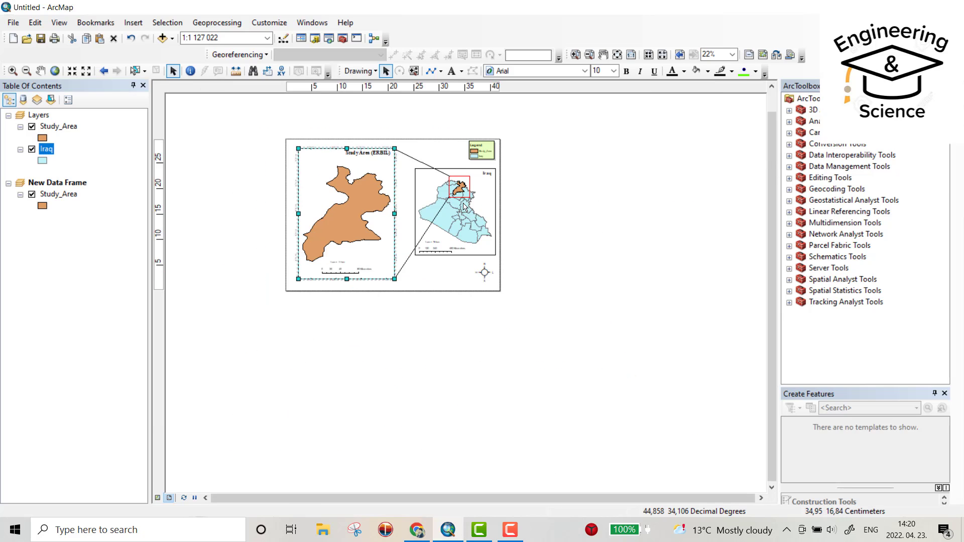
{"action": "scroll", "coordinate": [421, 172], "scroll_direction": "down", "scroll_amount": 2}
{"action": "scroll", "coordinate": [453, 211], "scroll_direction": "up", "scroll_amount": 2}
{"action": "scroll", "coordinate": [462, 205], "scroll_direction": "up", "scroll_amount": 2}
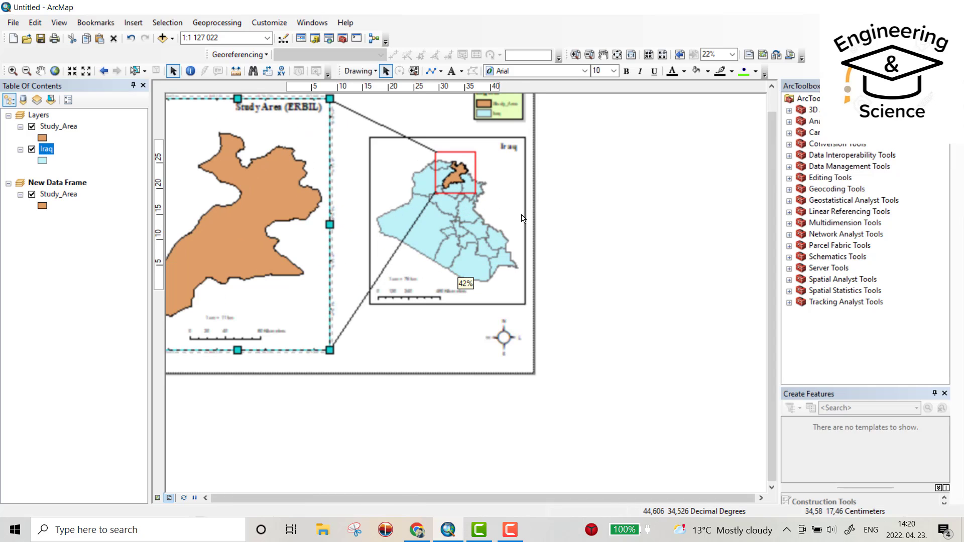
Bring the full layout page into view and activate the Iraq inset data frame.
{"action": "left_click_drag", "start_coordinate": [522, 217], "coordinate": [539, 278]}
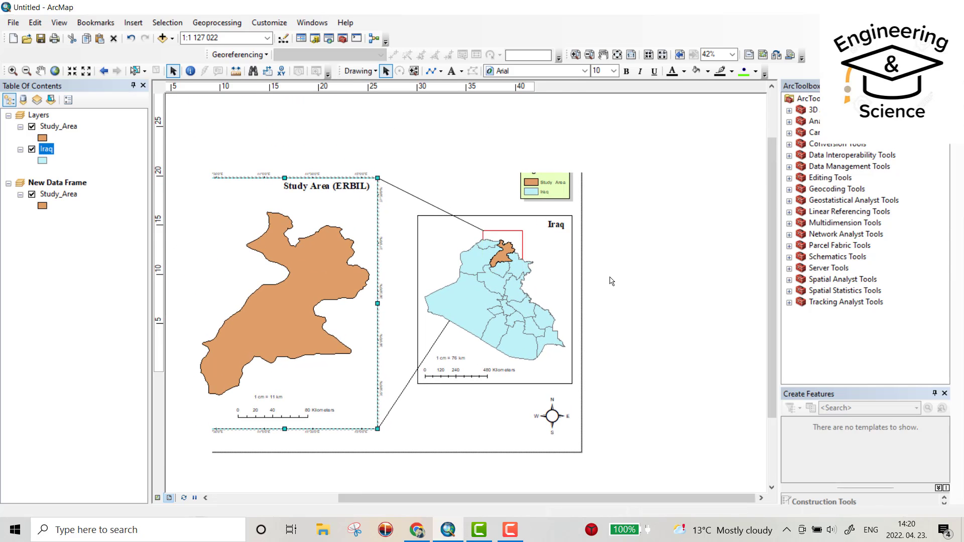
{"action": "left_click", "coordinate": [538, 280]}
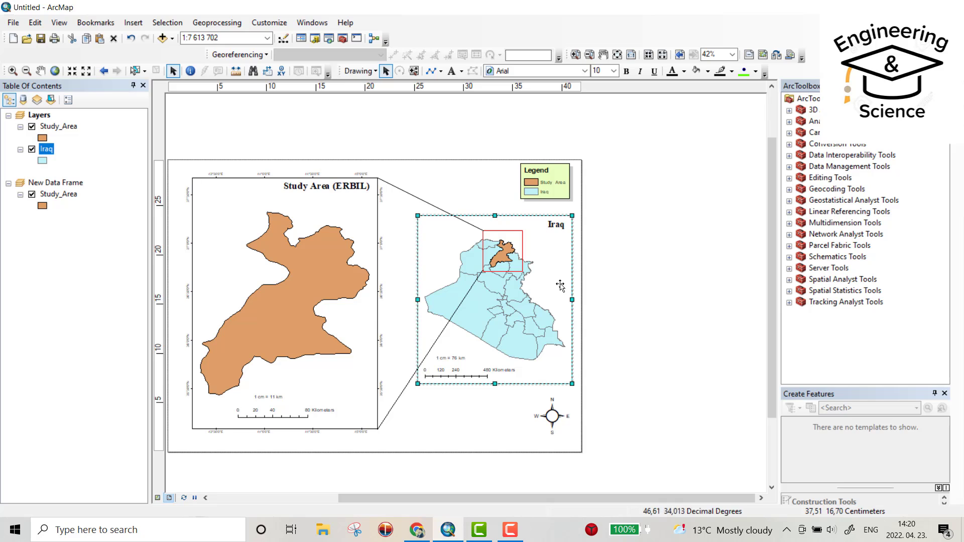
Start a new grid named Graticule from the Iraq frame's Grids properties.
{"action": "right_click", "coordinate": [559, 286]}
{"action": "left_click", "coordinate": [593, 275]}
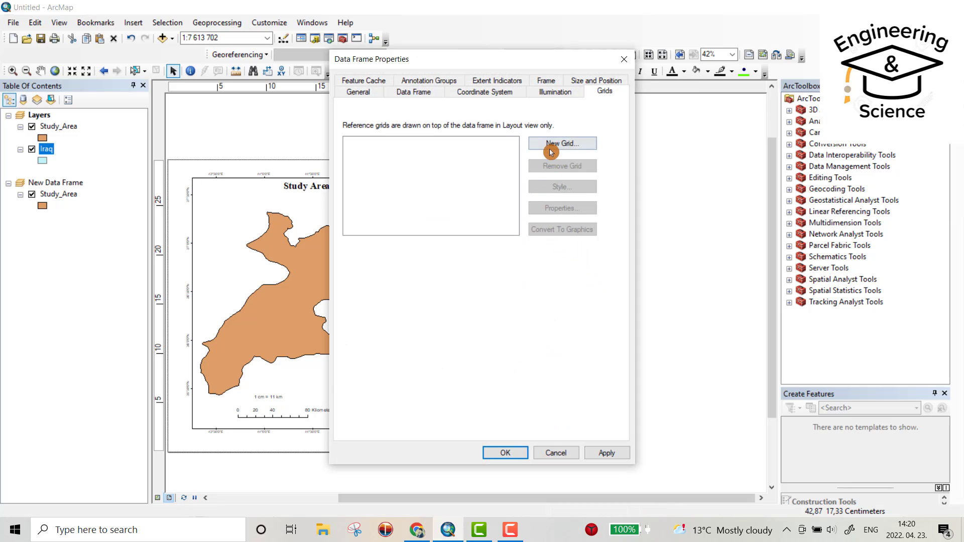
{"action": "left_click", "coordinate": [551, 150]}
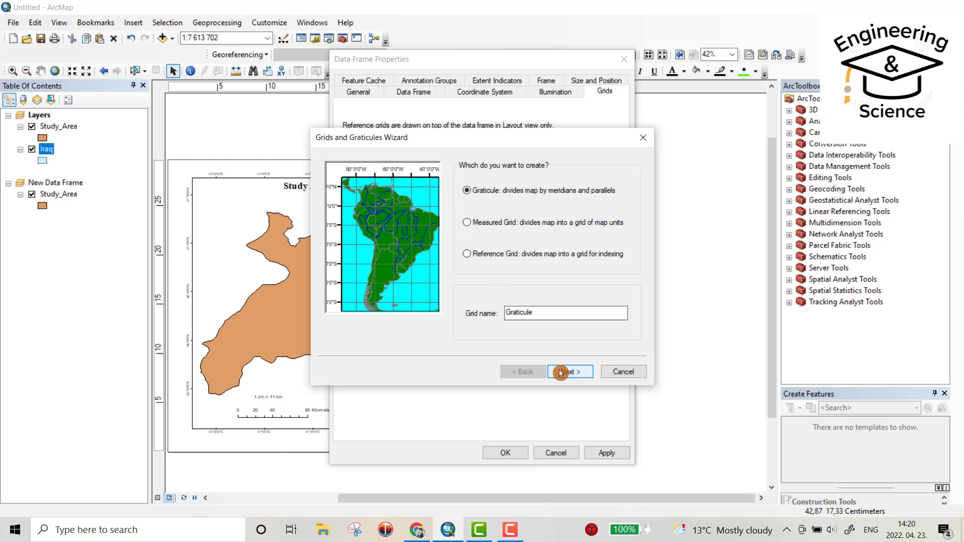
{"action": "left_click", "coordinate": [558, 313]}
{"action": "left_click", "coordinate": [570, 371]}
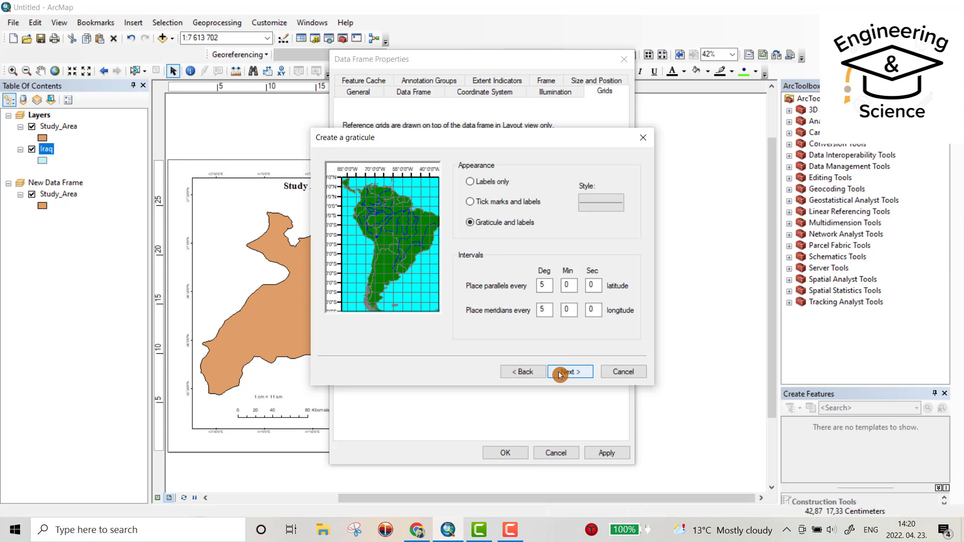
Make the Graticule labels-only, finish the wizard, and apply it to the Iraq frame.
{"action": "left_click", "coordinate": [469, 183]}
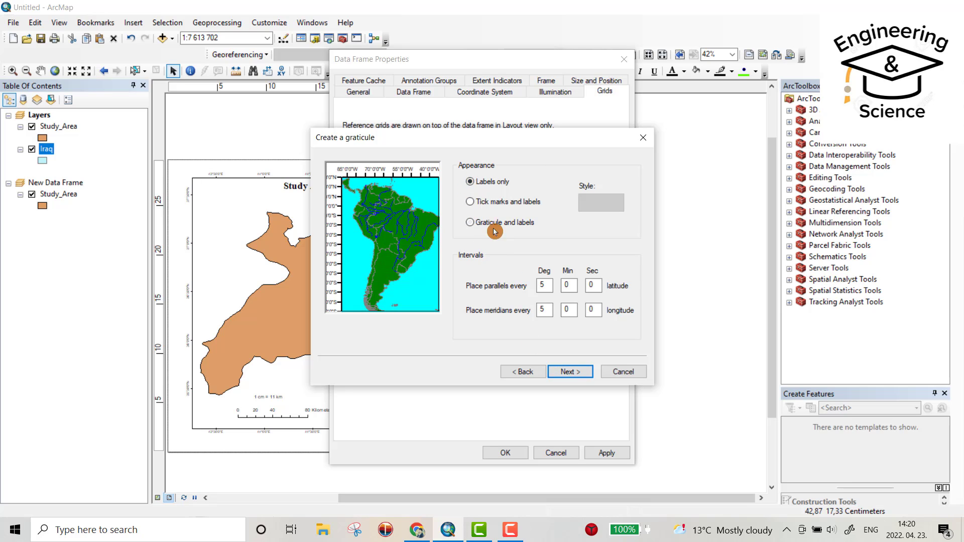
{"action": "left_click", "coordinate": [471, 202]}
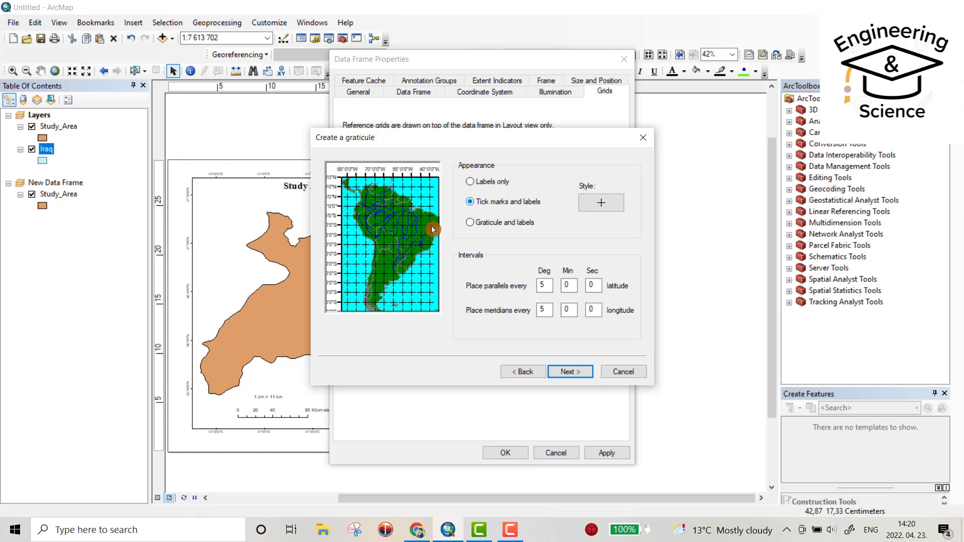
{"action": "left_click", "coordinate": [471, 224]}
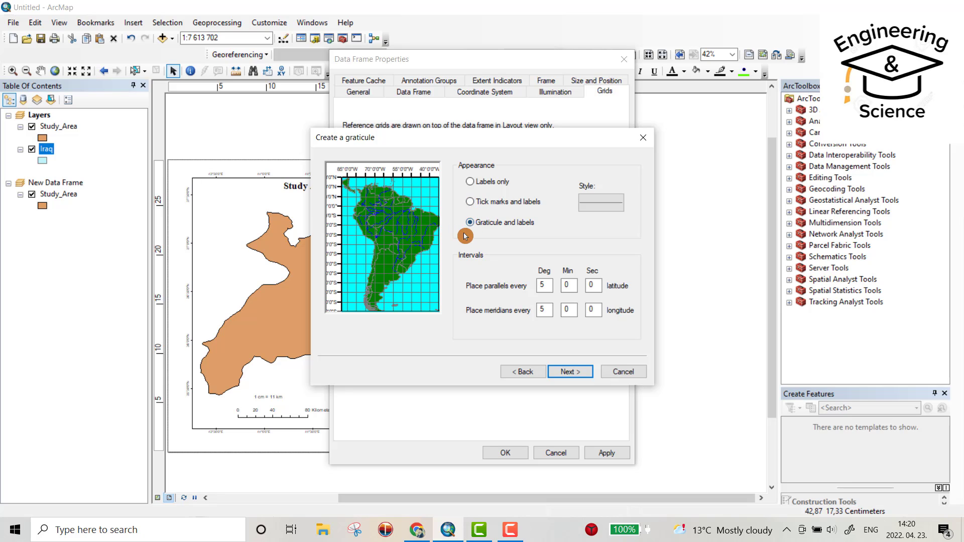
{"action": "left_click", "coordinate": [471, 182]}
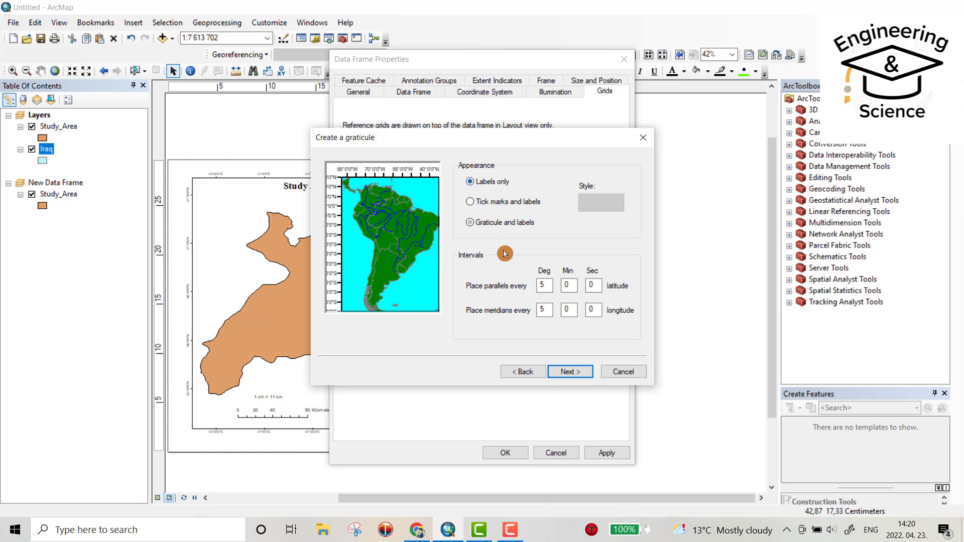
{"action": "left_click", "coordinate": [571, 373]}
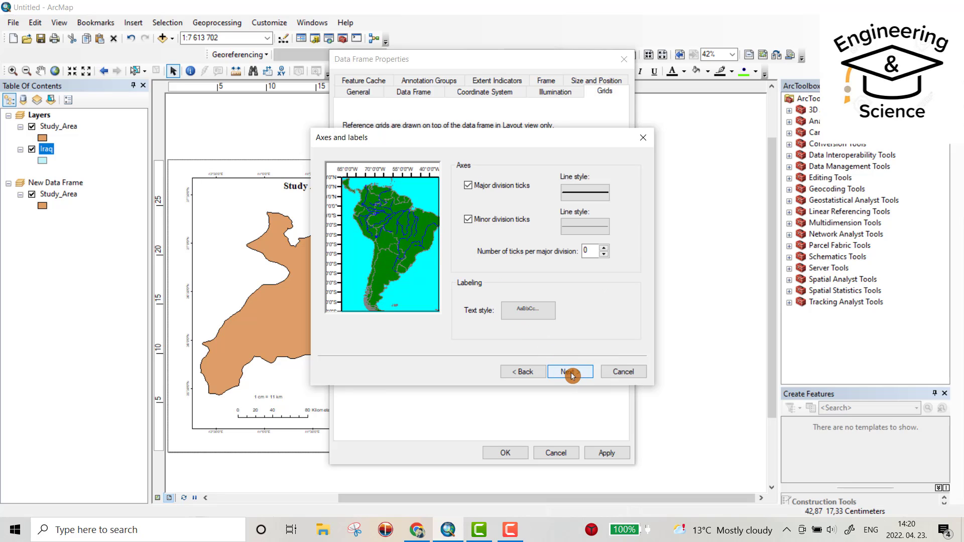
{"action": "left_click", "coordinate": [571, 373]}
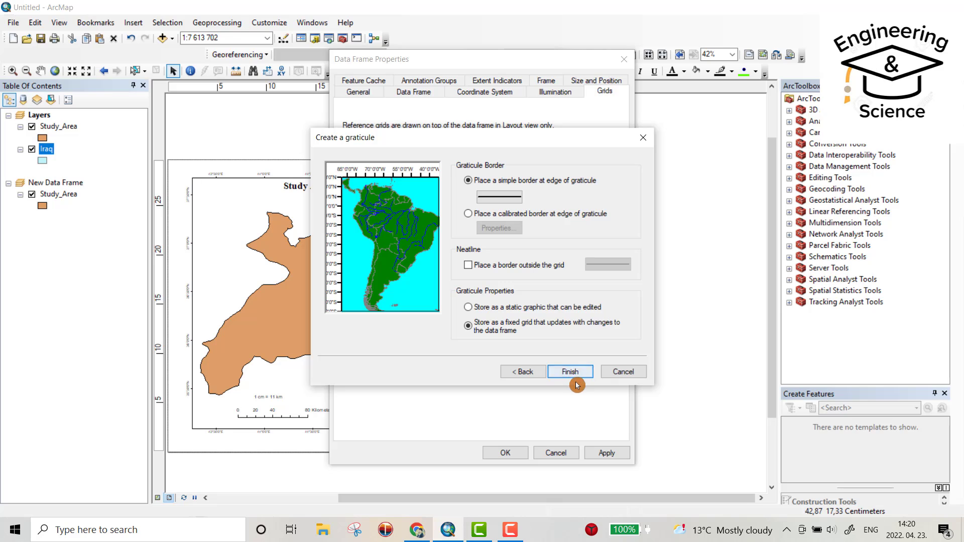
{"action": "left_click", "coordinate": [571, 374]}
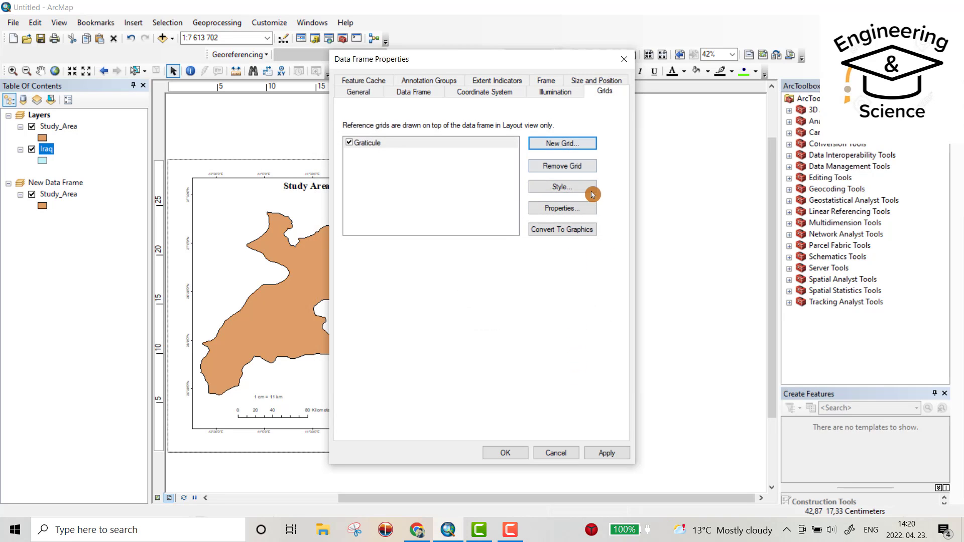
{"action": "left_click", "coordinate": [606, 453]}
Set the Iraq graticule's X/Y axis interval to 3 degrees and apply it.
{"action": "left_click", "coordinate": [506, 453]}
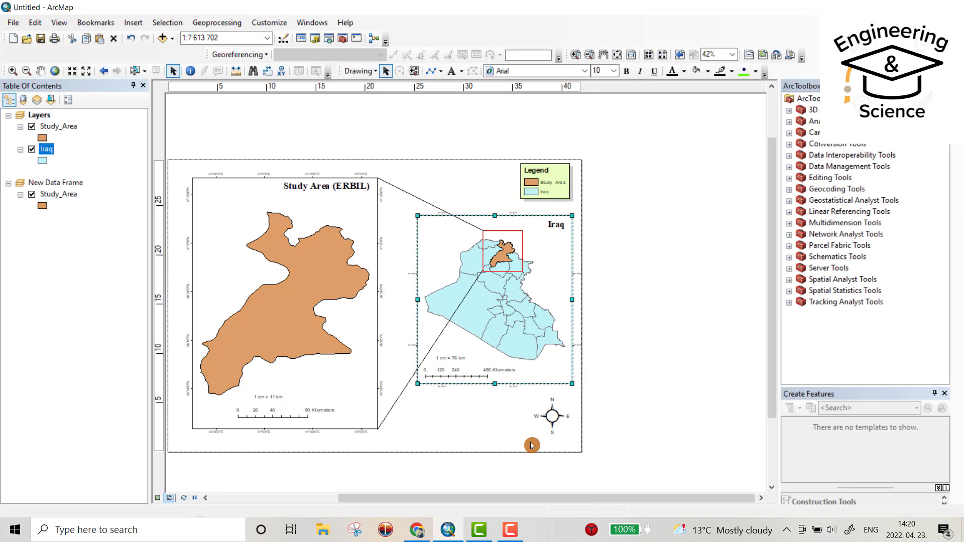
{"action": "scroll", "coordinate": [542, 222], "scroll_direction": "up", "scroll_amount": 1}
{"action": "scroll", "coordinate": [527, 222], "scroll_direction": "up", "scroll_amount": 1}
{"action": "scroll", "coordinate": [501, 221], "scroll_direction": "up", "scroll_amount": 1}
{"action": "scroll", "coordinate": [500, 219], "scroll_direction": "up", "scroll_amount": 1}
{"action": "left_click", "coordinate": [431, 230]}
{"action": "scroll", "coordinate": [543, 230], "scroll_direction": "down", "scroll_amount": 1}
{"action": "scroll", "coordinate": [549, 249], "scroll_direction": "down", "scroll_amount": 1}
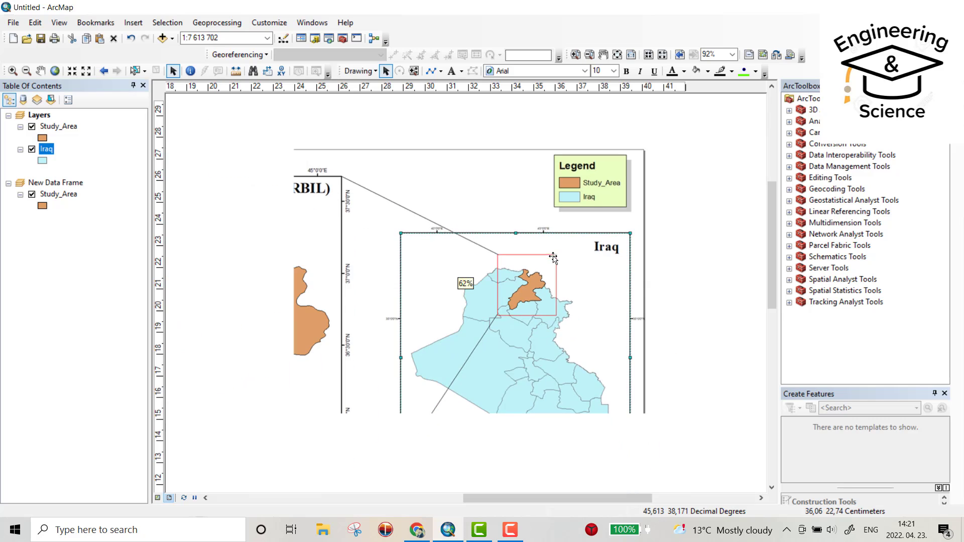
{"action": "scroll", "coordinate": [552, 259], "scroll_direction": "down", "scroll_amount": 1}
{"action": "scroll", "coordinate": [538, 328], "scroll_direction": "down", "scroll_amount": 1}
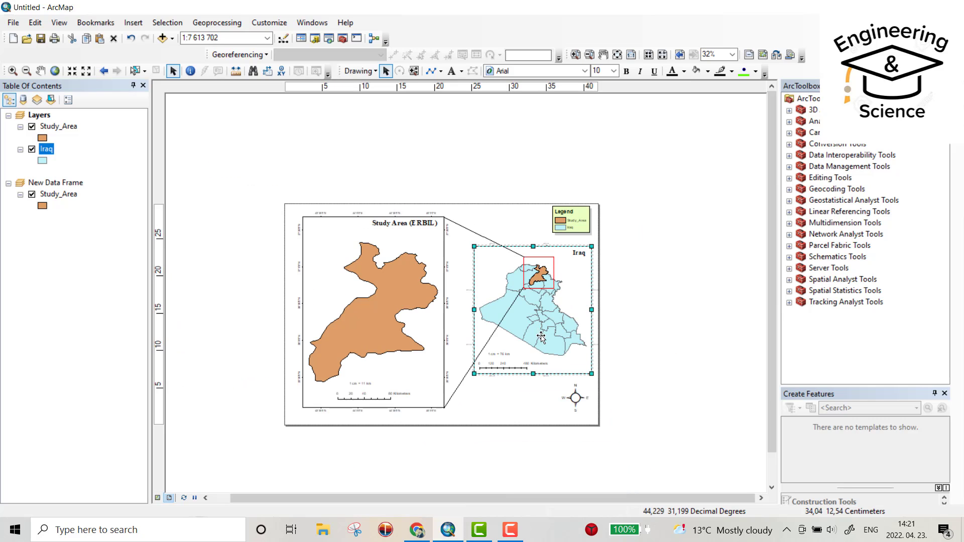
{"action": "right_click", "coordinate": [555, 362]}
{"action": "left_click", "coordinate": [594, 358]}
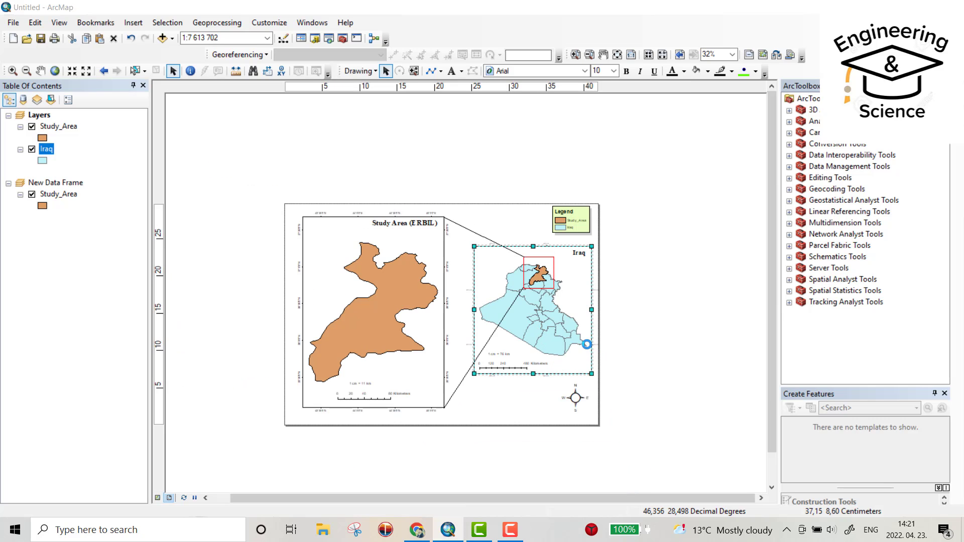
{"action": "left_click", "coordinate": [562, 209]}
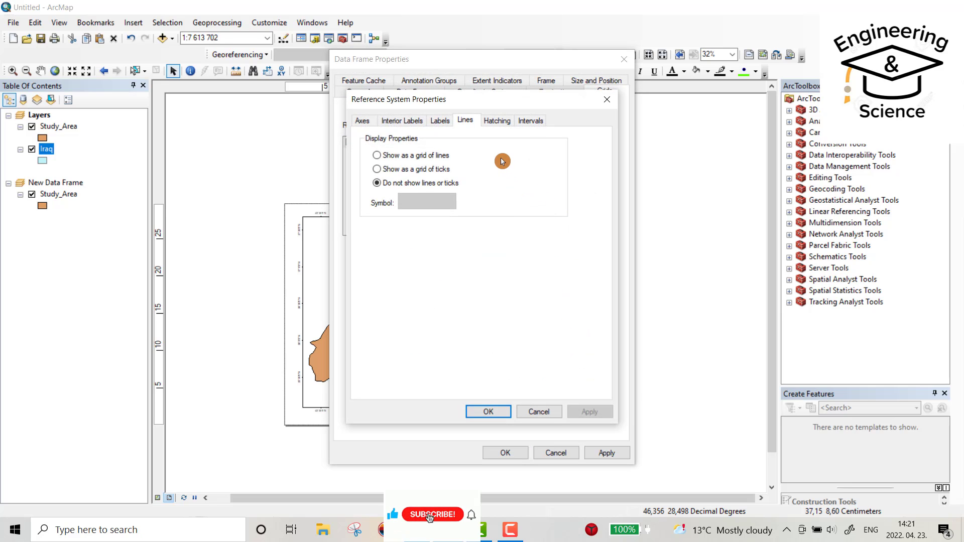
{"action": "left_click", "coordinate": [530, 120]}
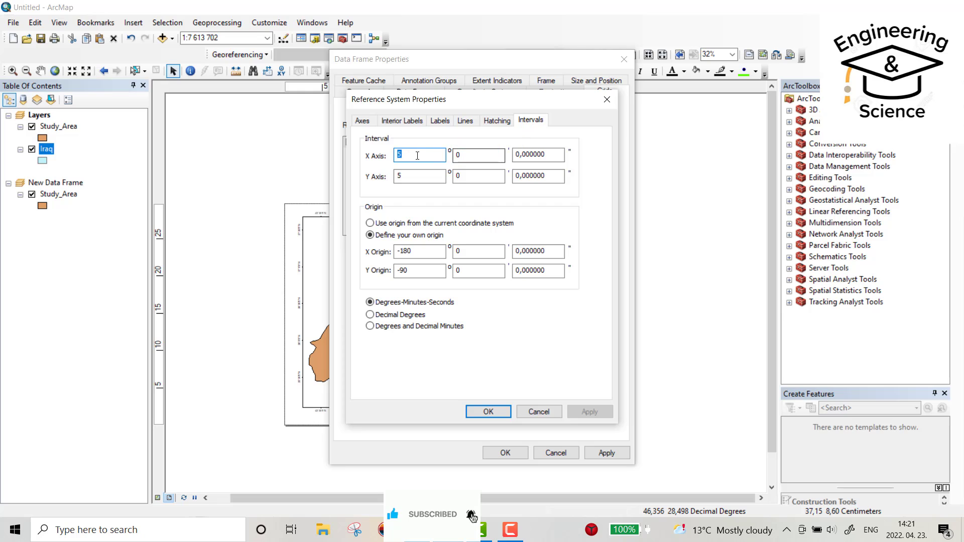
{"action": "left_click", "coordinate": [377, 162]}
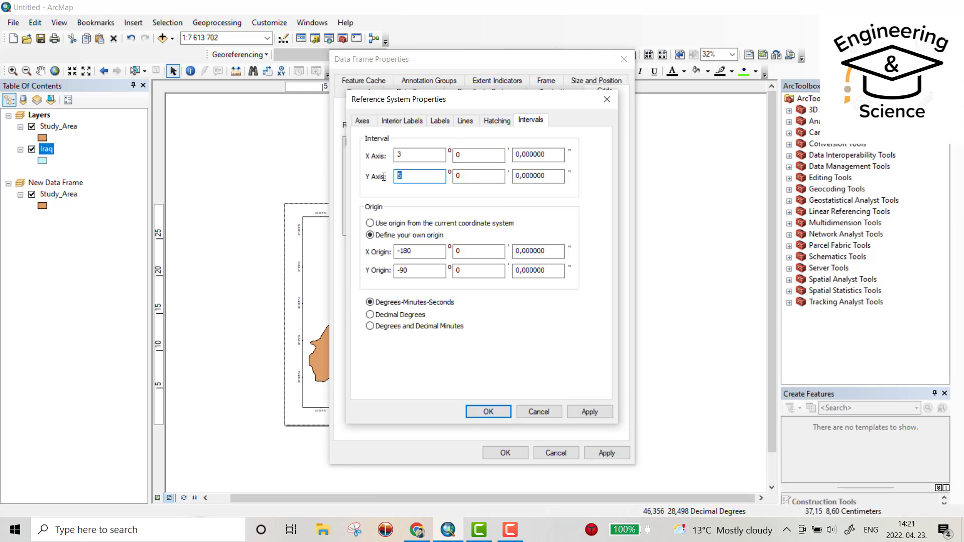
{"action": "left_click", "coordinate": [488, 411]}
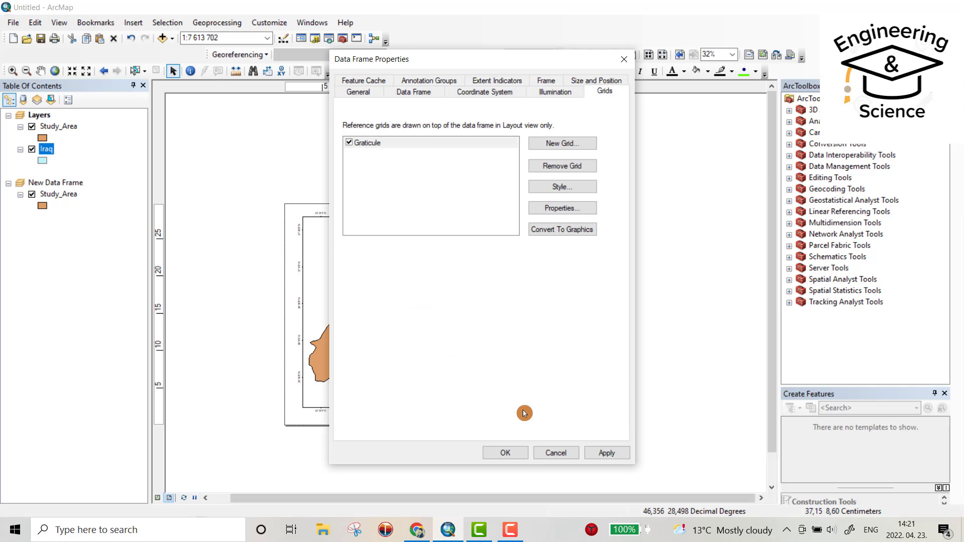
{"action": "left_click", "coordinate": [602, 451]}
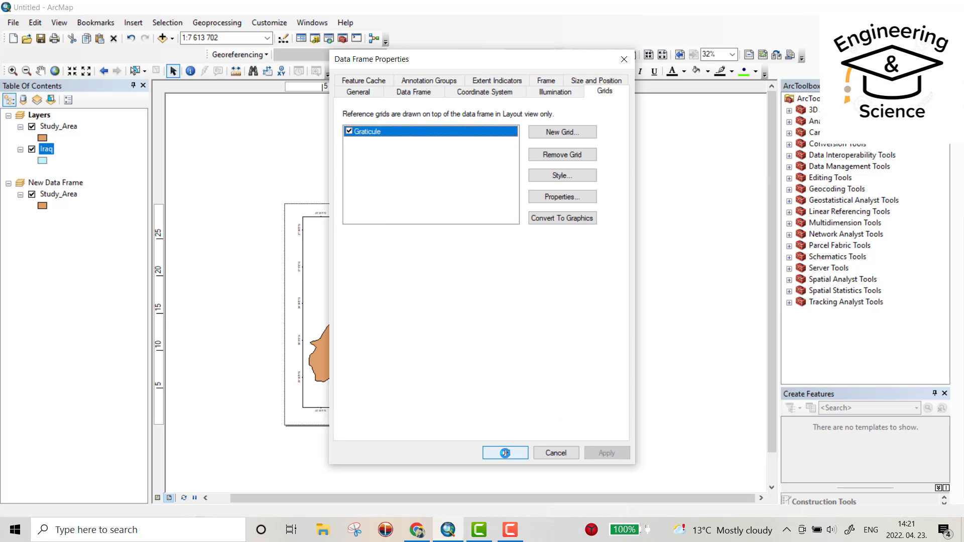
{"action": "left_click", "coordinate": [505, 453]}
{"action": "scroll", "coordinate": [526, 413], "scroll_direction": "up", "scroll_amount": 3}
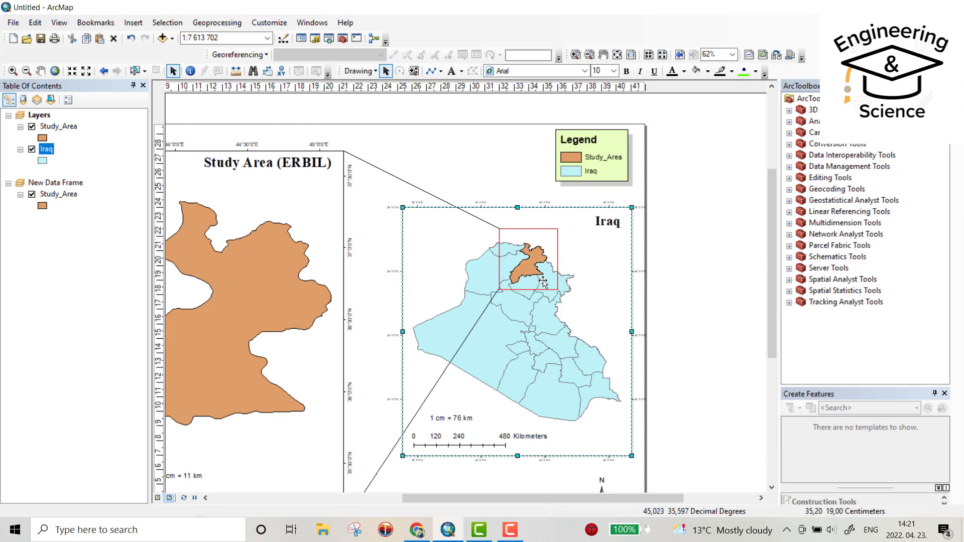
{"action": "scroll", "coordinate": [524, 283], "scroll_direction": "down", "scroll_amount": 1}
{"action": "scroll", "coordinate": [523, 286], "scroll_direction": "down", "scroll_amount": 1}
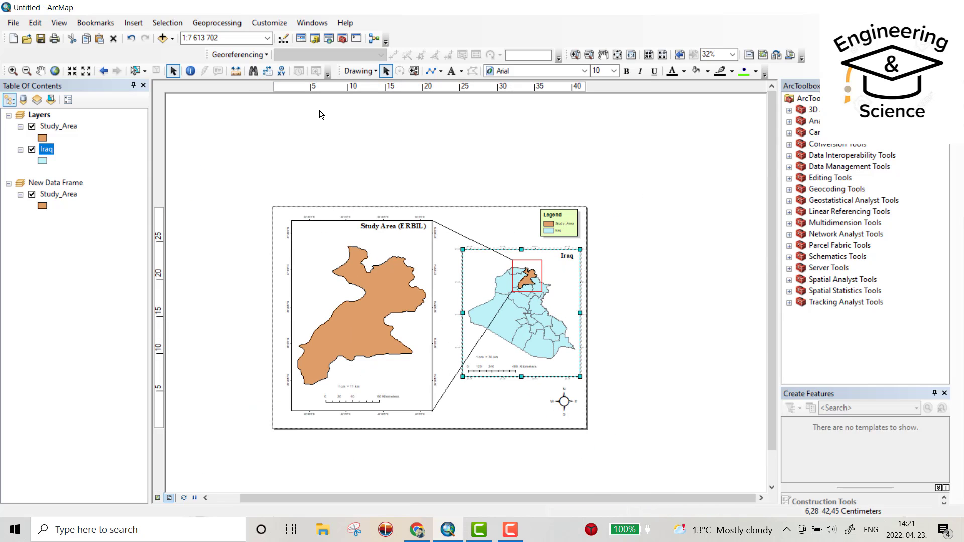
{"action": "left_click", "coordinate": [443, 75]}
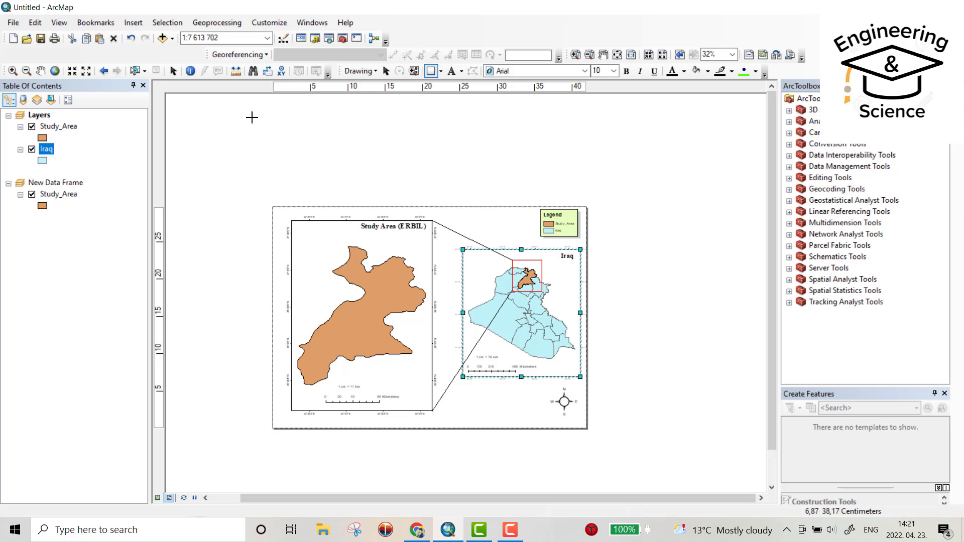
{"action": "left_click", "coordinate": [386, 71]}
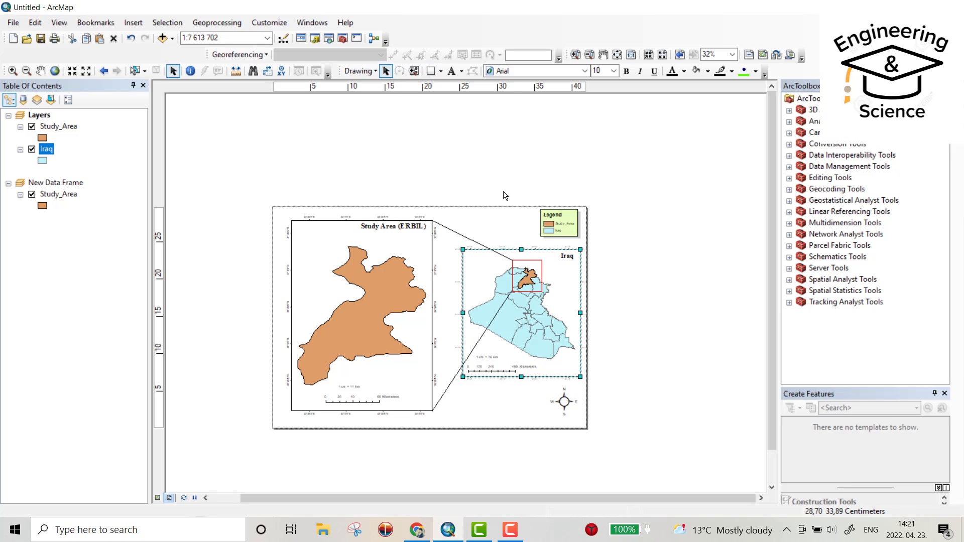
{"action": "left_click", "coordinate": [553, 228]}
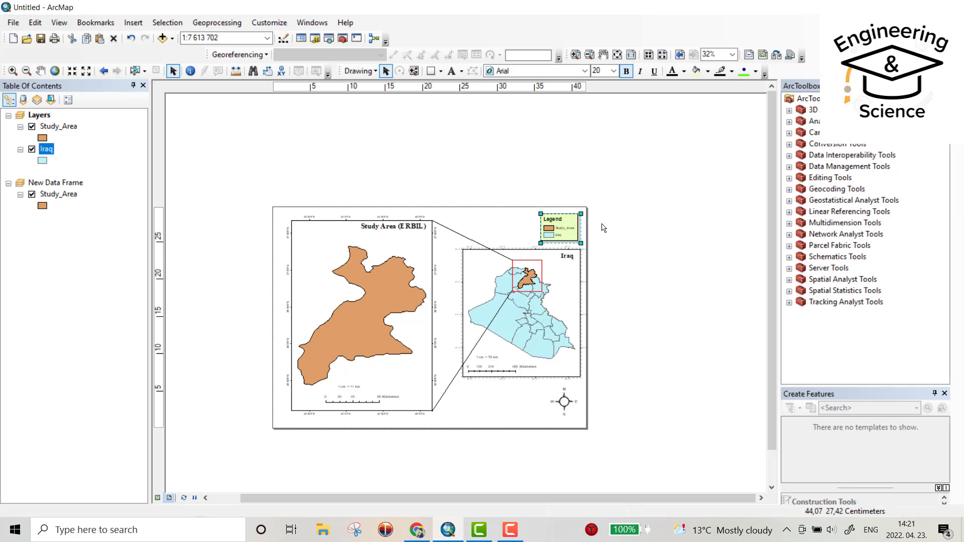
{"action": "left_click", "coordinate": [517, 319]}
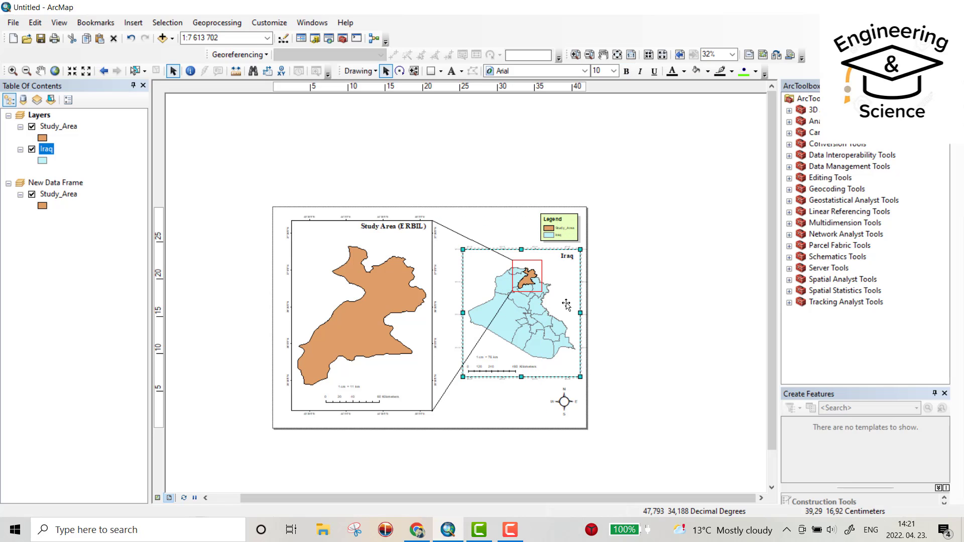
Turn on vertical left and right labels for the Iraq graticule and apply.
{"action": "right_click", "coordinate": [564, 299]}
{"action": "left_click", "coordinate": [598, 295]}
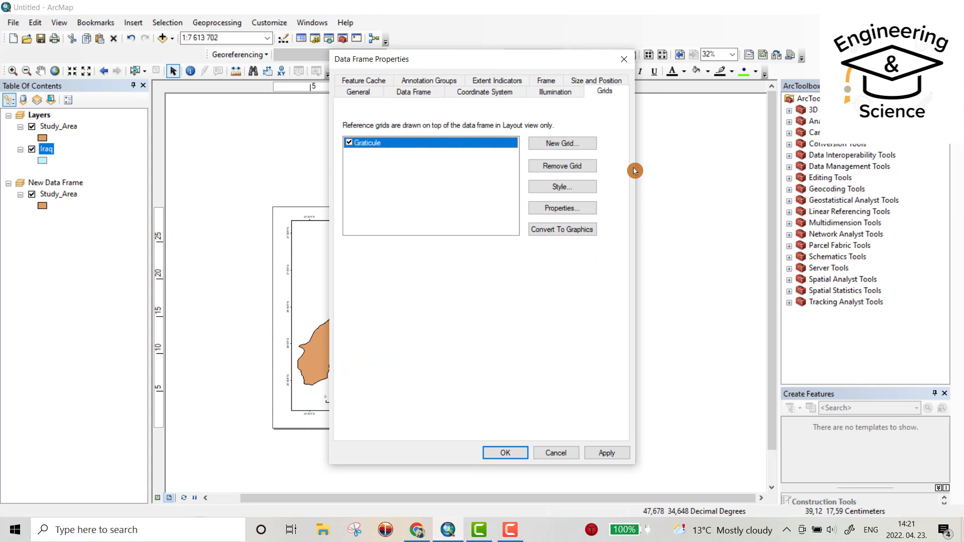
{"action": "left_click", "coordinate": [559, 209]}
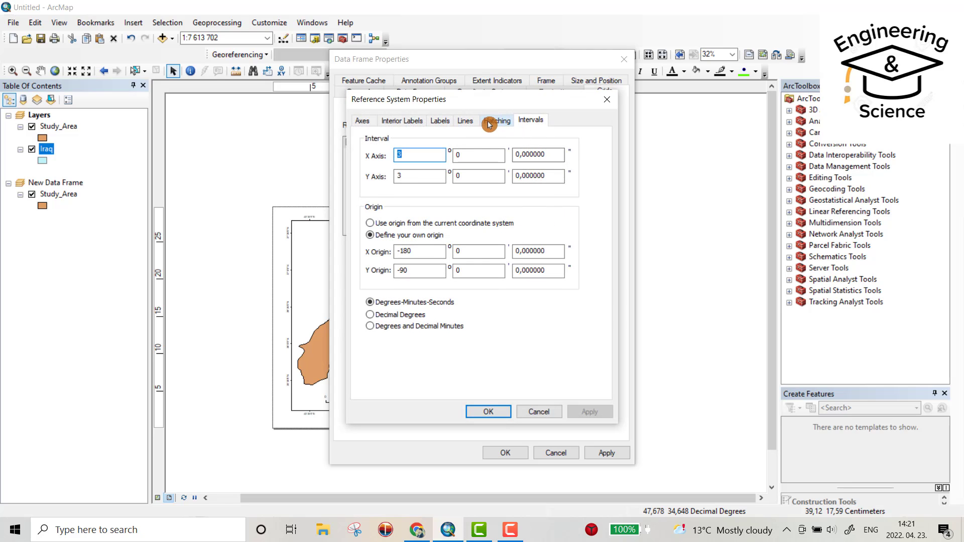
{"action": "left_click", "coordinate": [465, 121]}
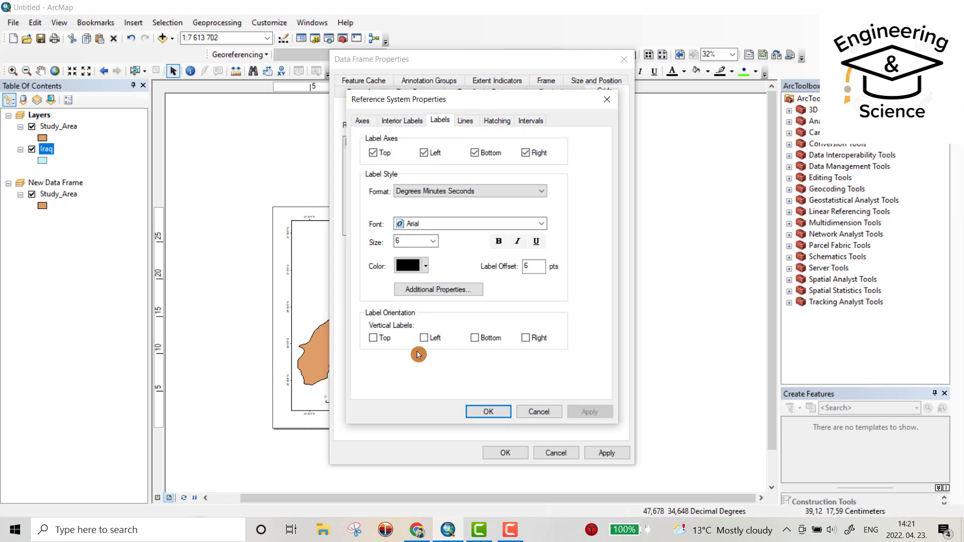
{"action": "left_click", "coordinate": [425, 337]}
{"action": "left_click", "coordinate": [525, 337]}
{"action": "left_click", "coordinate": [498, 415]}
{"action": "left_click", "coordinate": [605, 452]}
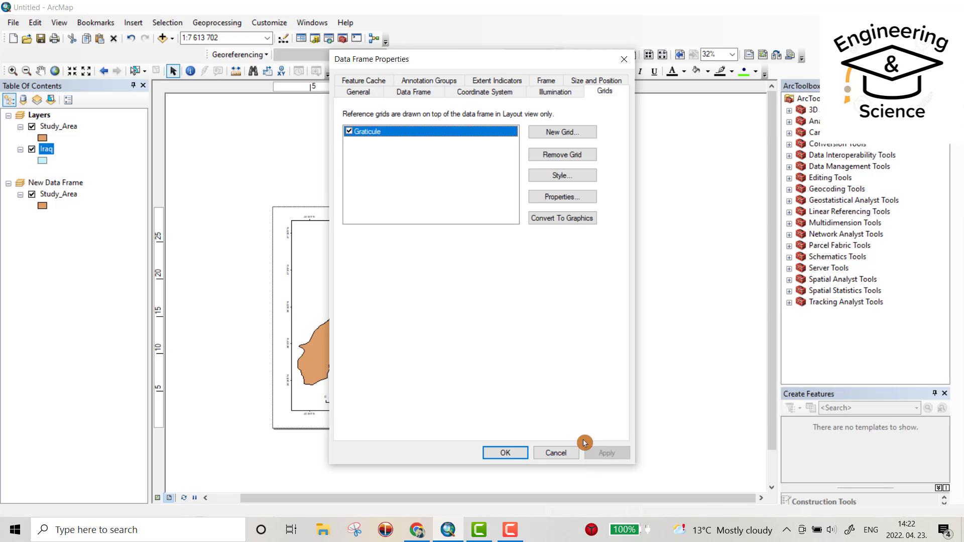
{"action": "left_click", "coordinate": [506, 453]}
{"action": "scroll", "coordinate": [588, 350], "scroll_direction": "down", "scroll_amount": 1}
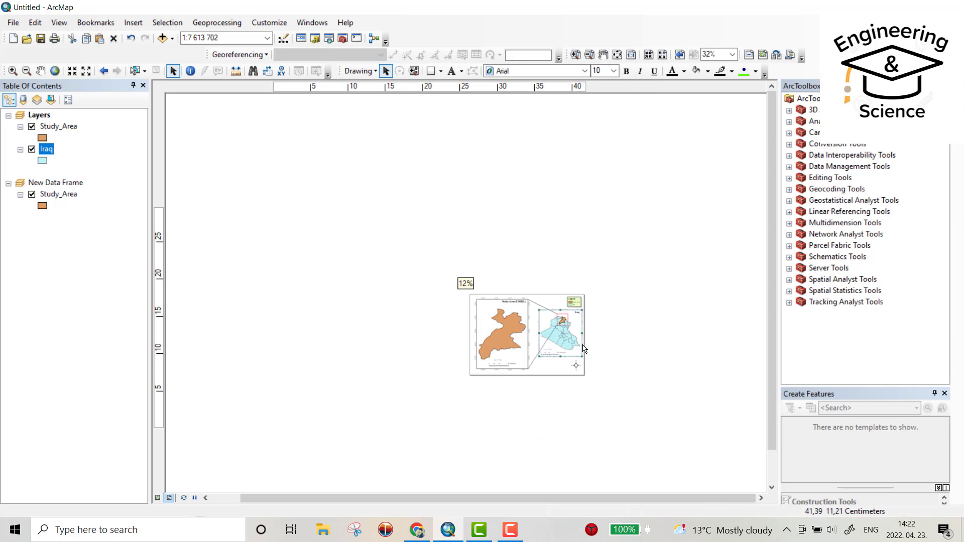
{"action": "scroll", "coordinate": [587, 351], "scroll_direction": "up", "scroll_amount": 2}
{"action": "scroll", "coordinate": [587, 350], "scroll_direction": "up", "scroll_amount": 1}
{"action": "scroll", "coordinate": [586, 376], "scroll_direction": "up", "scroll_amount": 1}
{"action": "scroll", "coordinate": [586, 376], "scroll_direction": "down", "scroll_amount": 1}
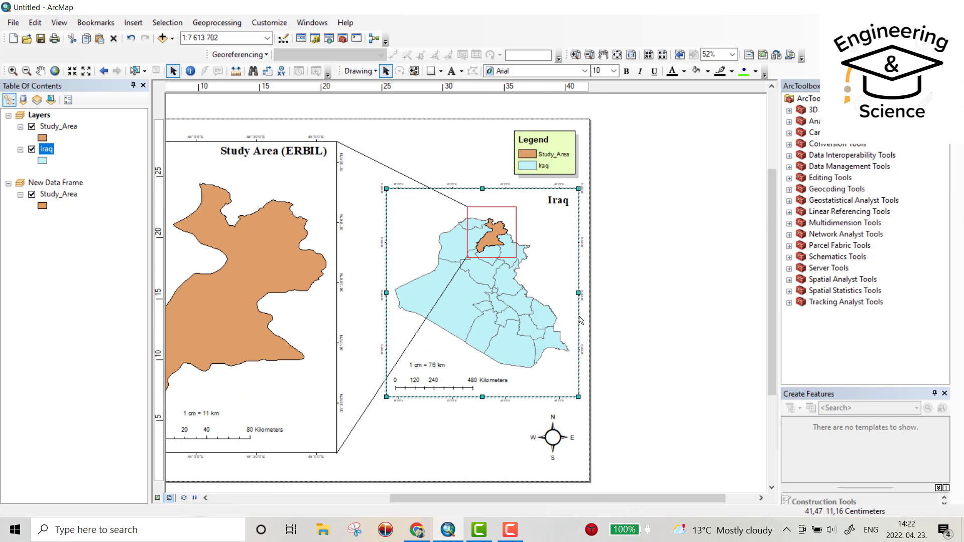
{"action": "scroll", "coordinate": [574, 295], "scroll_direction": "up", "scroll_amount": 1}
{"action": "scroll", "coordinate": [574, 296], "scroll_direction": "down", "scroll_amount": 1}
{"action": "scroll", "coordinate": [574, 295], "scroll_direction": "up", "scroll_amount": 1}
{"action": "scroll", "coordinate": [467, 286], "scroll_direction": "down", "scroll_amount": 1}
{"action": "scroll", "coordinate": [362, 302], "scroll_direction": "down", "scroll_amount": 1}
{"action": "scroll", "coordinate": [328, 140], "scroll_direction": "down", "scroll_amount": 1}
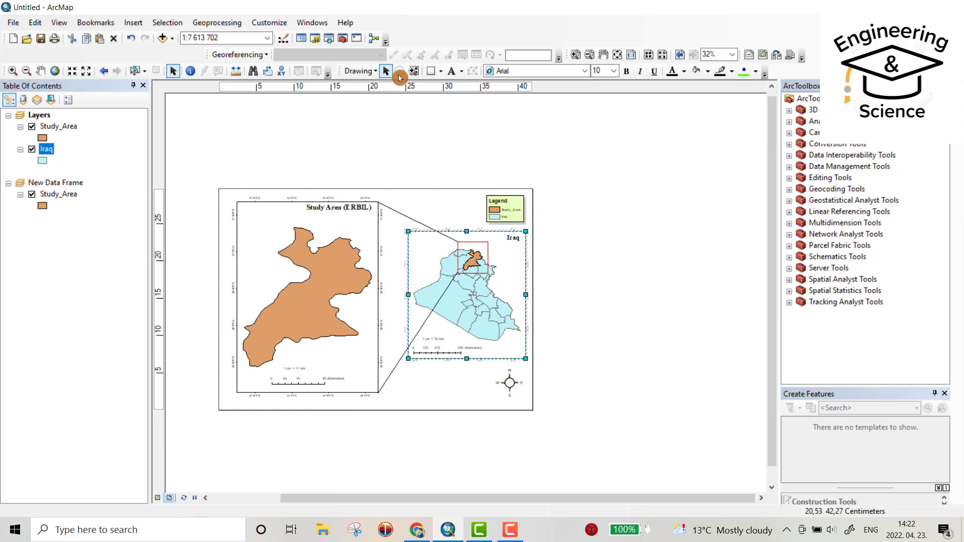
Draw a rectangle around the entire layout page.
{"action": "left_click", "coordinate": [431, 72]}
{"action": "left_click_drag", "start_coordinate": [222, 193], "coordinate": [531, 405]}
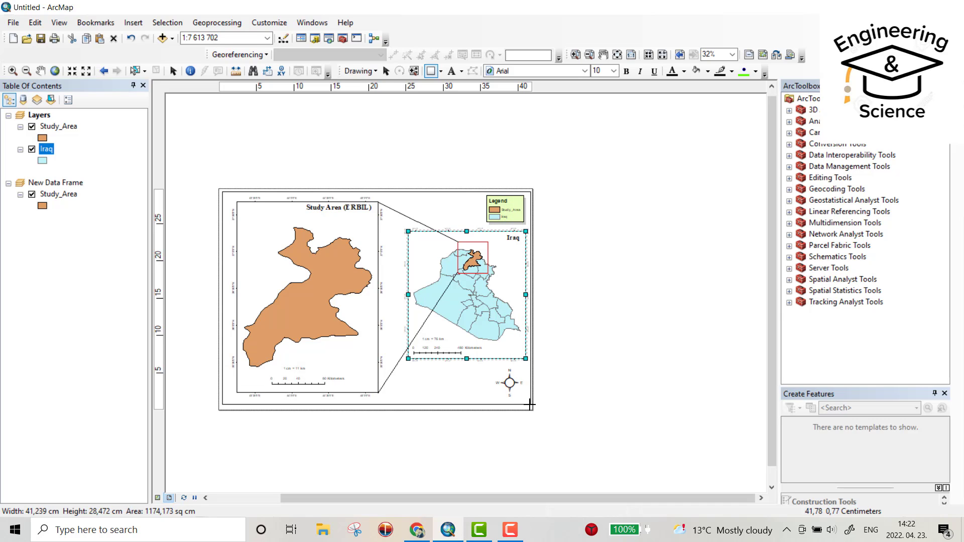
{"action": "left_click_drag", "start_coordinate": [531, 406], "coordinate": [530, 406]}
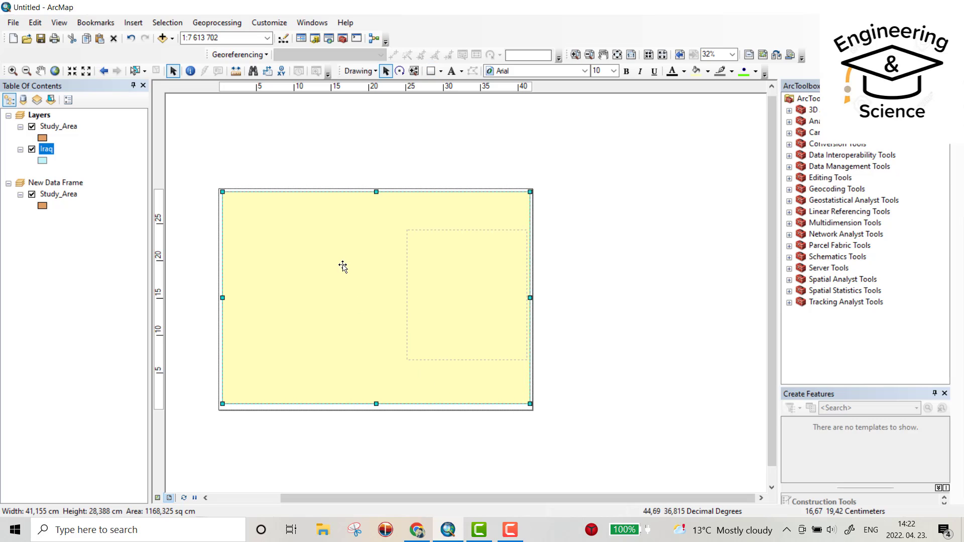
Give the border rectangle No Color fill and a black outline.
{"action": "double_click", "coordinate": [342, 266]}
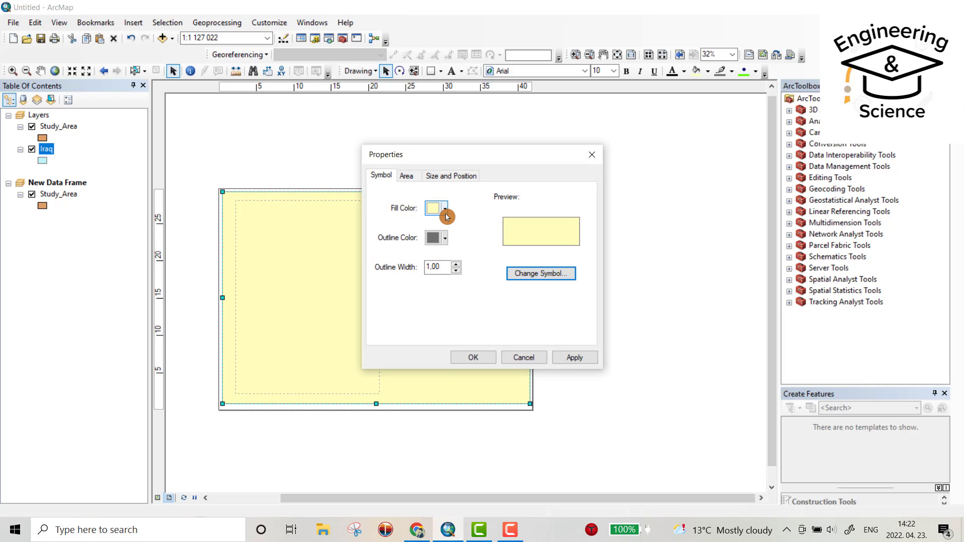
{"action": "left_click", "coordinate": [445, 208]}
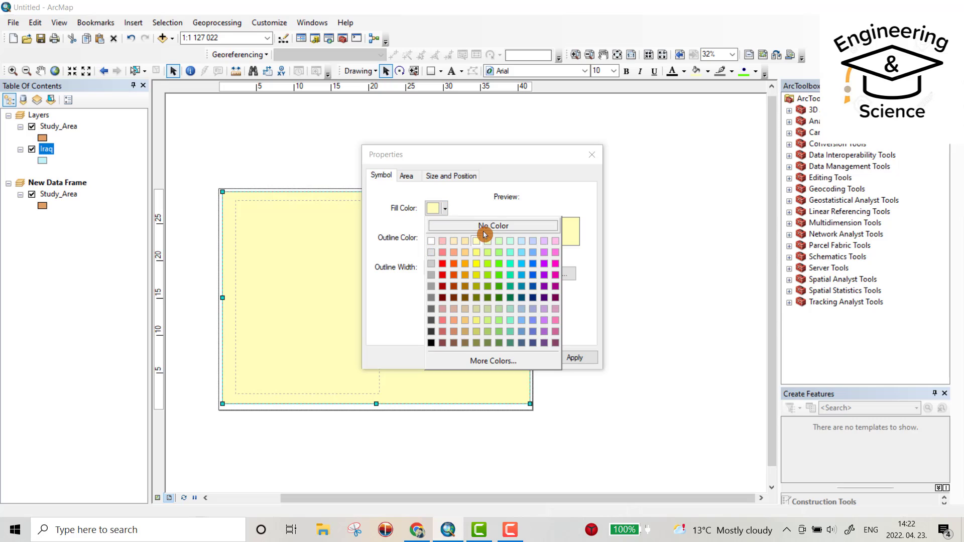
{"action": "left_click", "coordinate": [485, 229]}
{"action": "left_click", "coordinate": [446, 237]}
{"action": "left_click", "coordinate": [445, 240]}
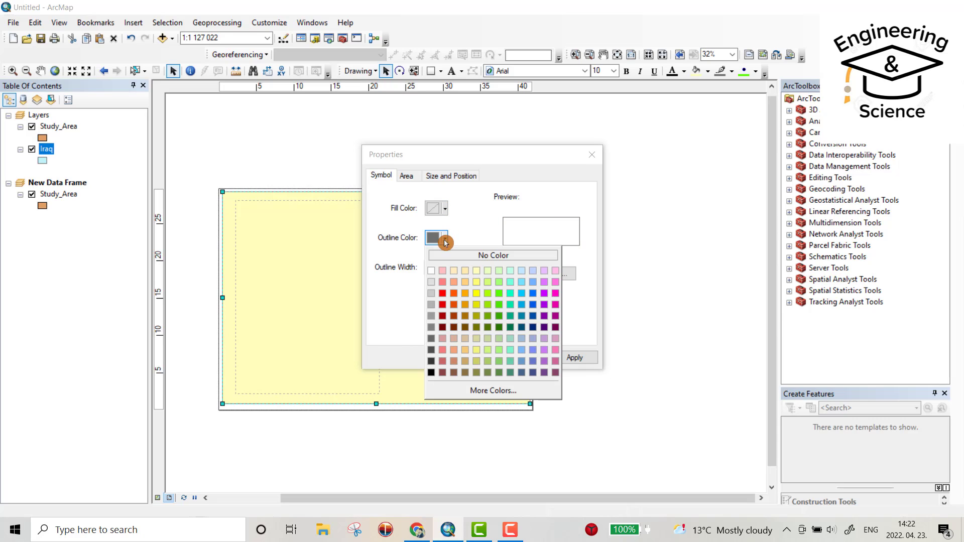
{"action": "left_click", "coordinate": [433, 369]}
{"action": "left_click", "coordinate": [474, 358]}
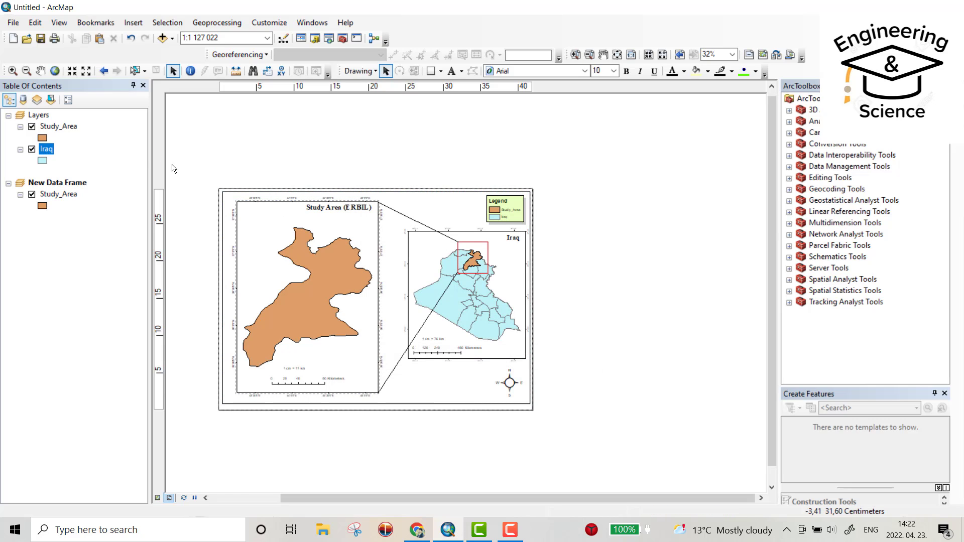
Export the layout to the Desktop as 'studya area' PNG at 400 dpi.
{"action": "left_click", "coordinate": [13, 23]}
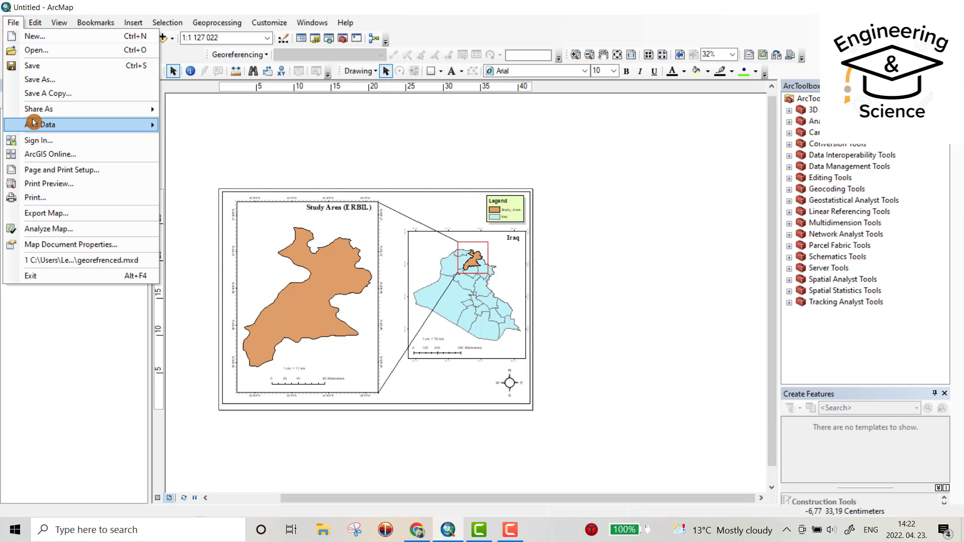
{"action": "mouse_move", "coordinate": [45, 124]}
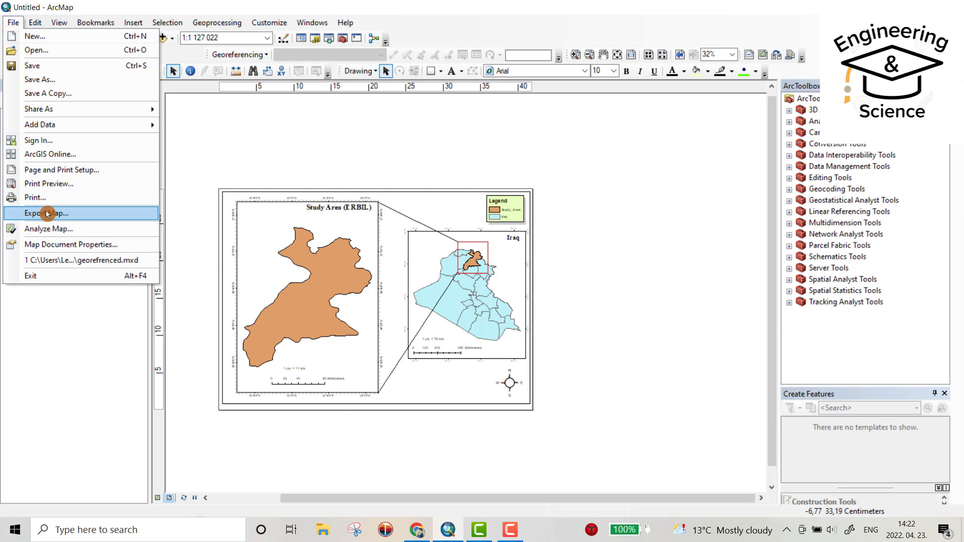
{"action": "left_click", "coordinate": [46, 213]}
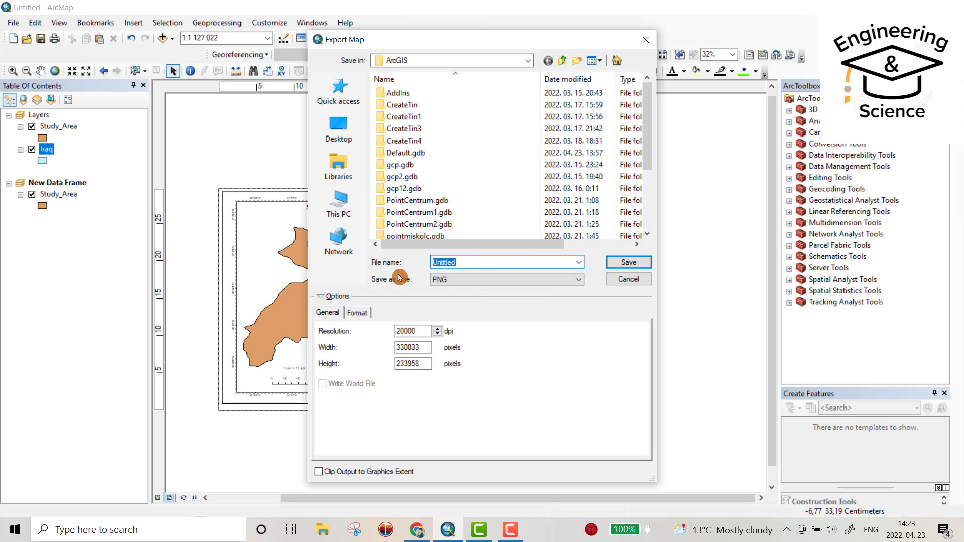
{"action": "type", "text": "studya area"}
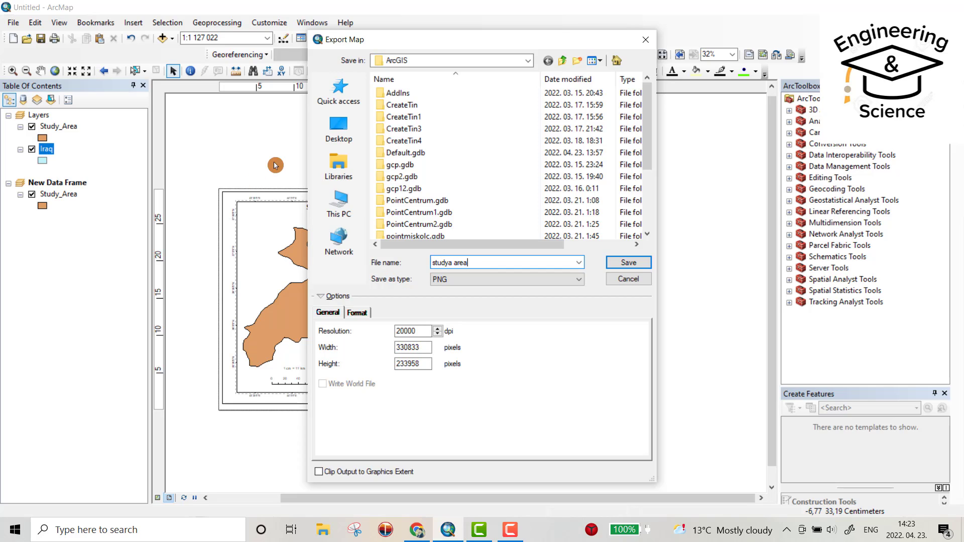
{"action": "left_click", "coordinate": [339, 130]}
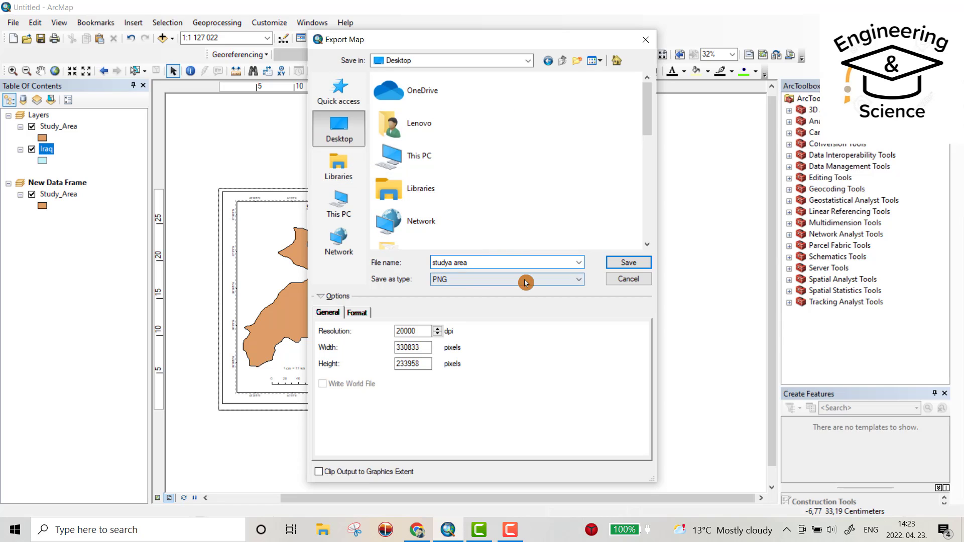
{"action": "double_click", "coordinate": [413, 331]}
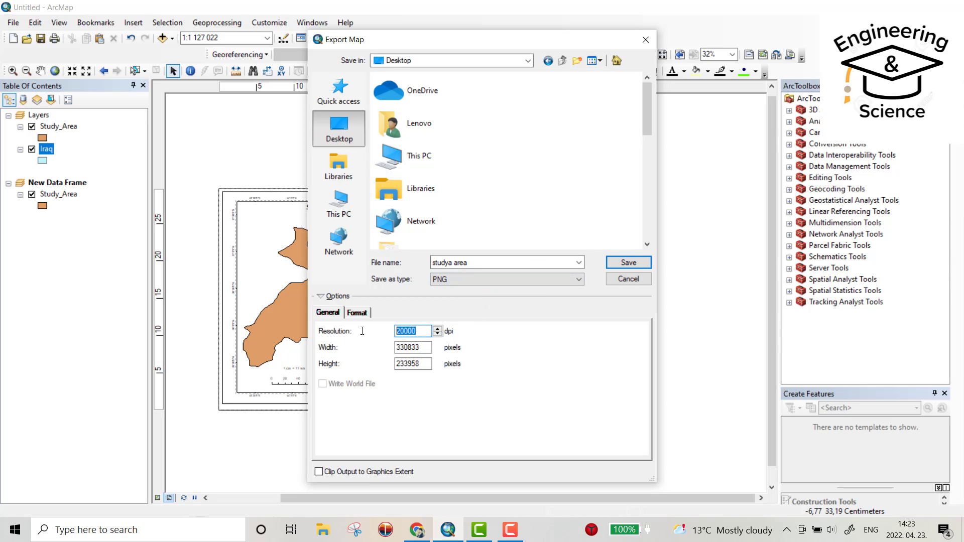
{"action": "type", "text": "4"}
{"action": "left_click", "coordinate": [628, 262]}
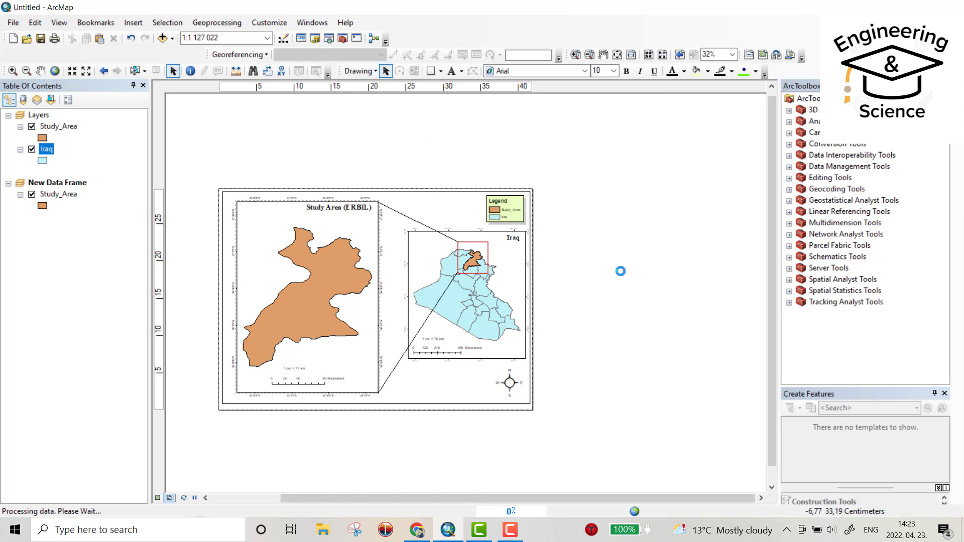
Open 'studya area.png' from the desktop in Windows Photos.
{"action": "key", "text": "super+d"}
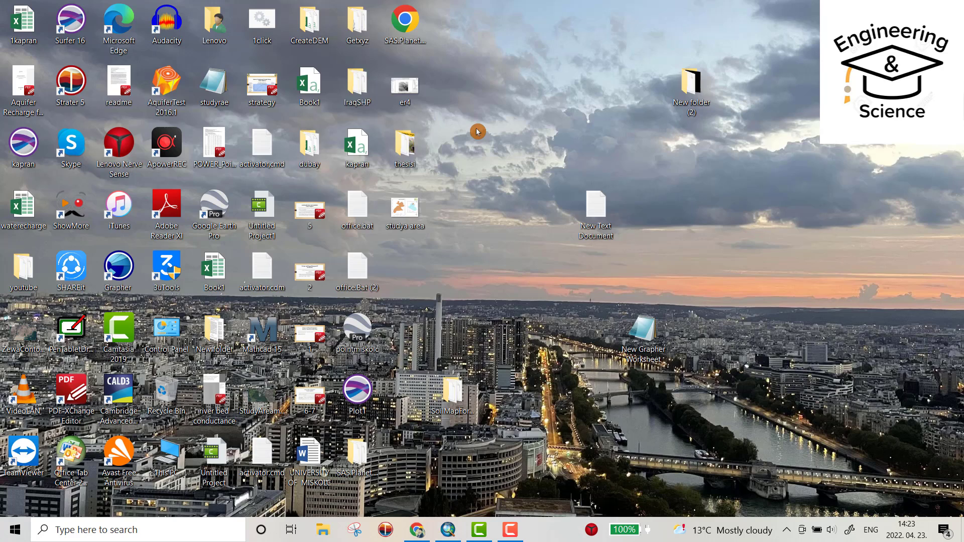
{"action": "double_click", "coordinate": [405, 214]}
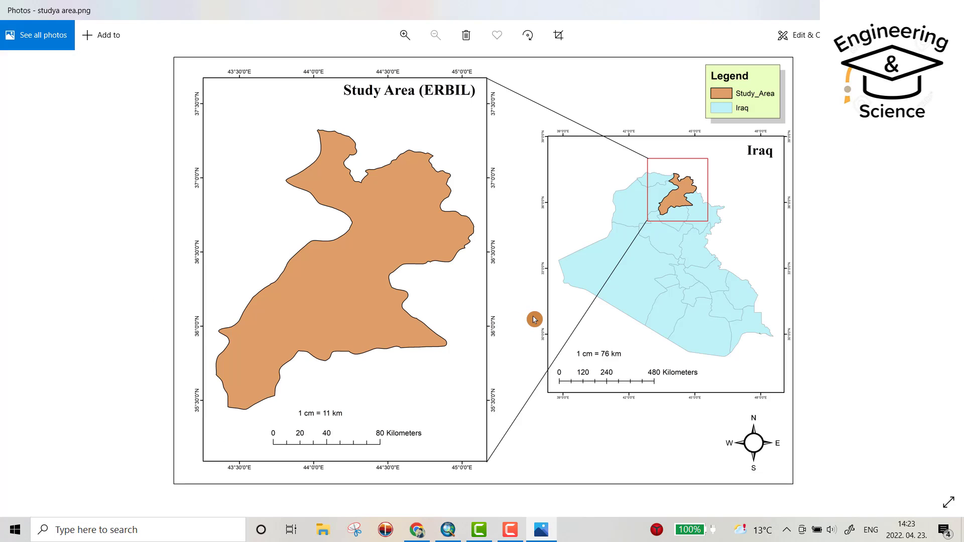